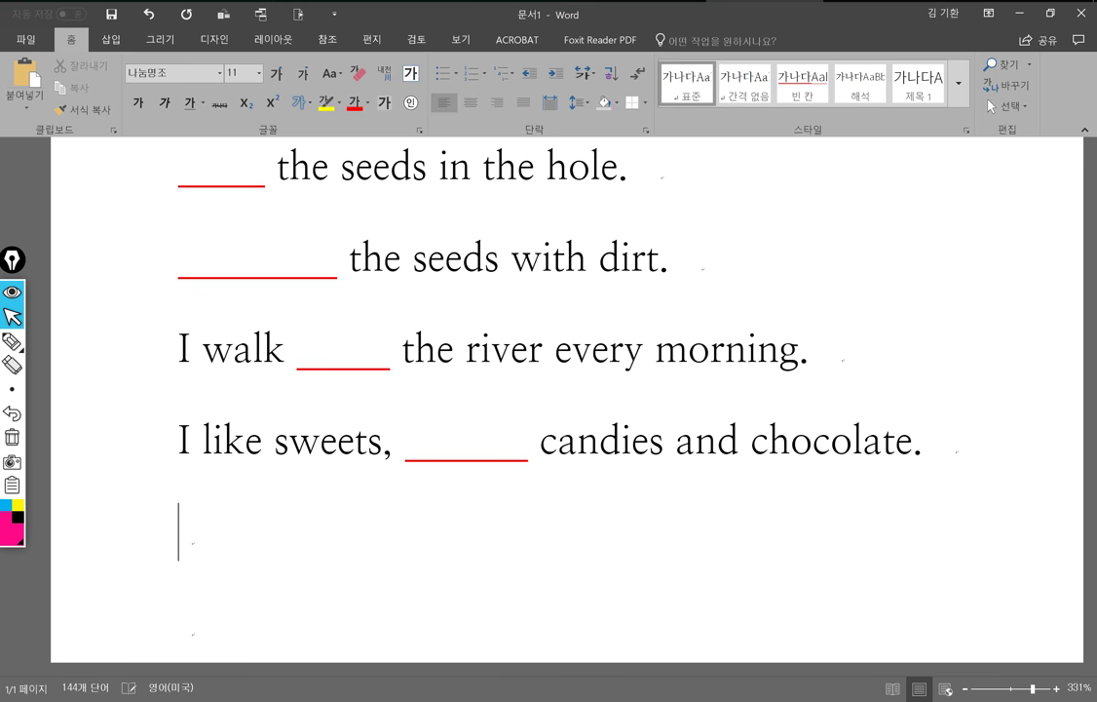
type("we")
key("BackSpace")
key("BackSpace")
Switch to the browser and open the 14-card sentence set "Words in Context - Future Flowers (Level D)" for editing
key("alt+Tab")
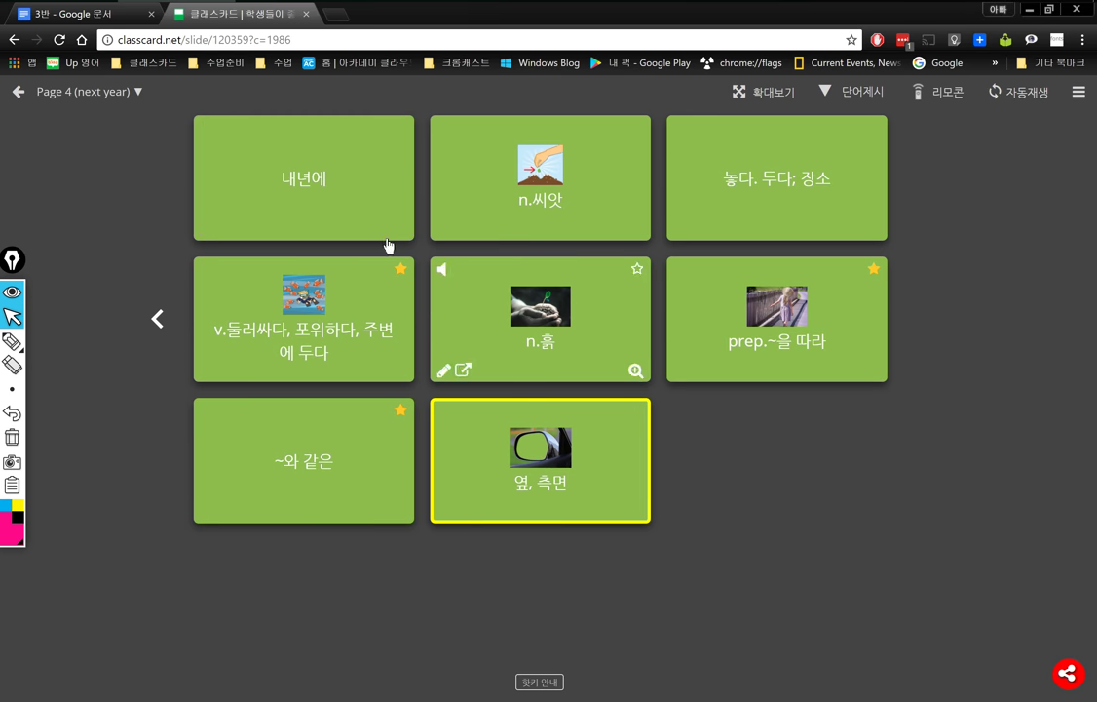
left_click(212, 120)
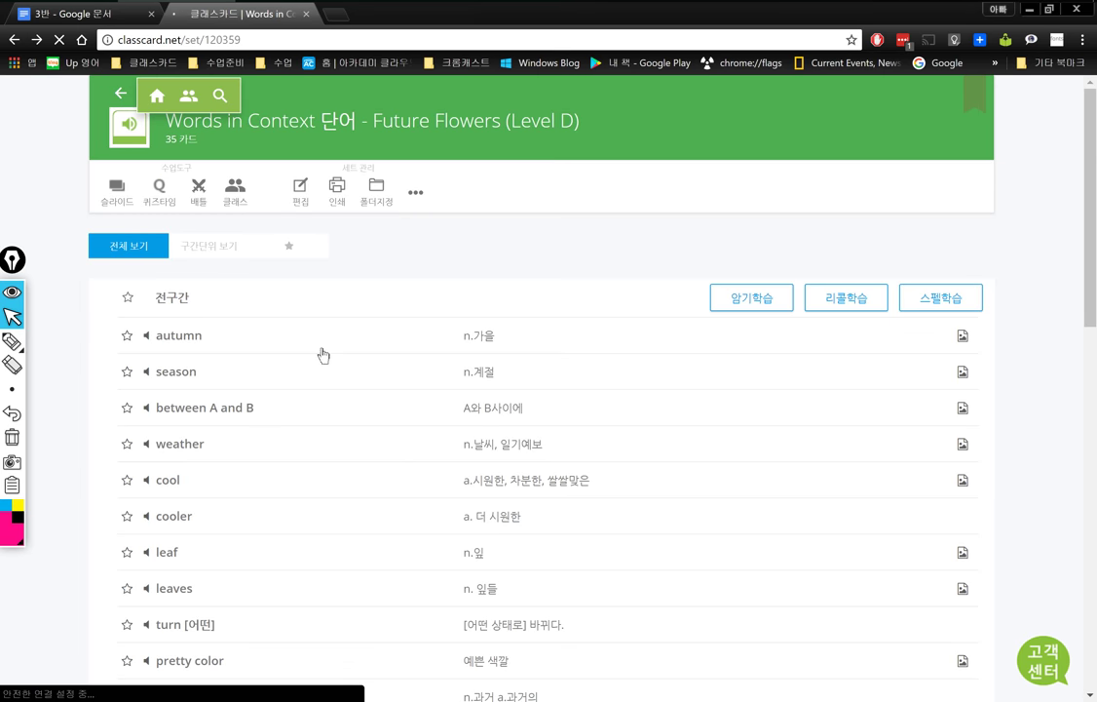
key("alt+Left")
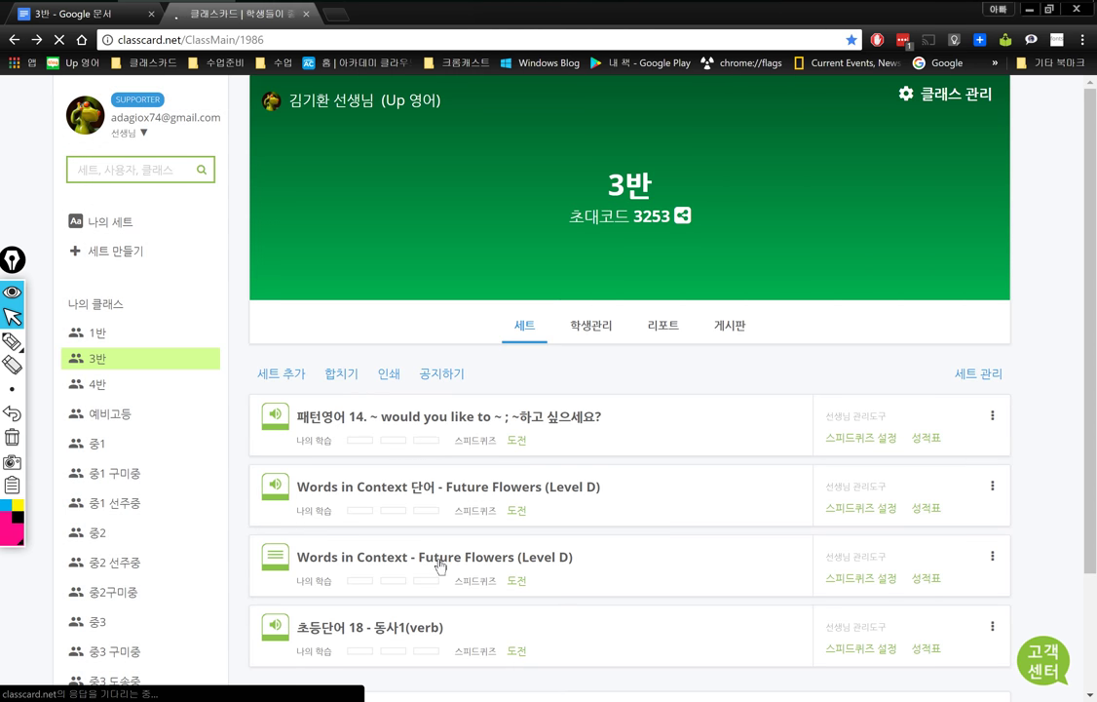
left_click(446, 557)
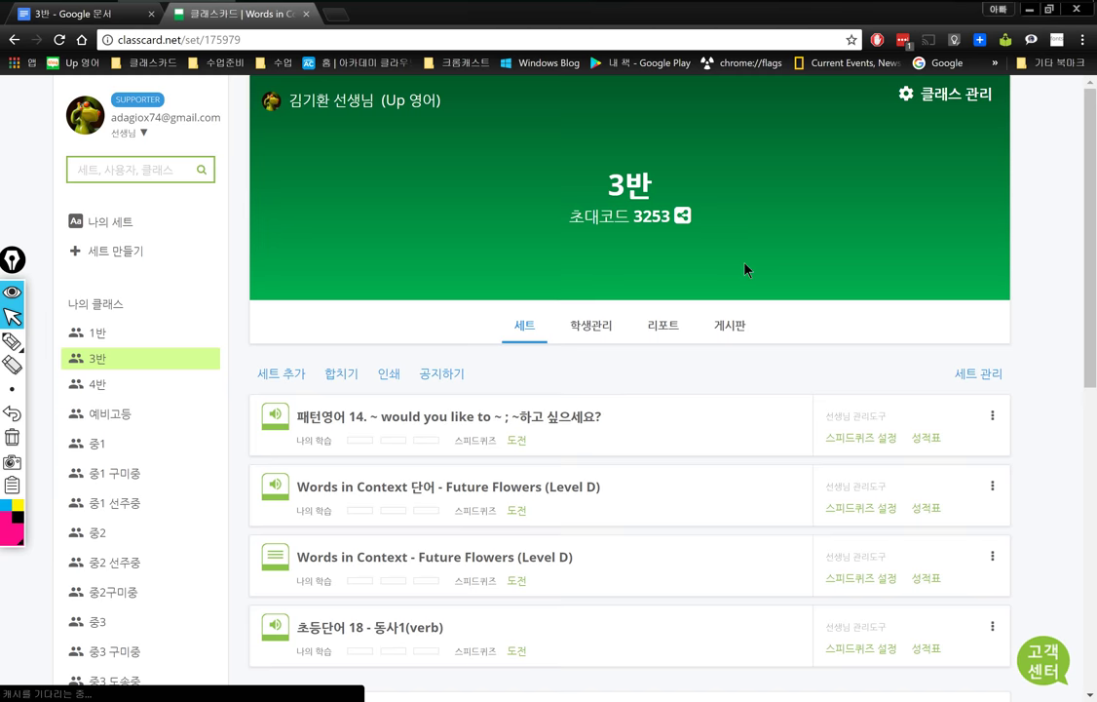
scroll(671, 448, "down", 2)
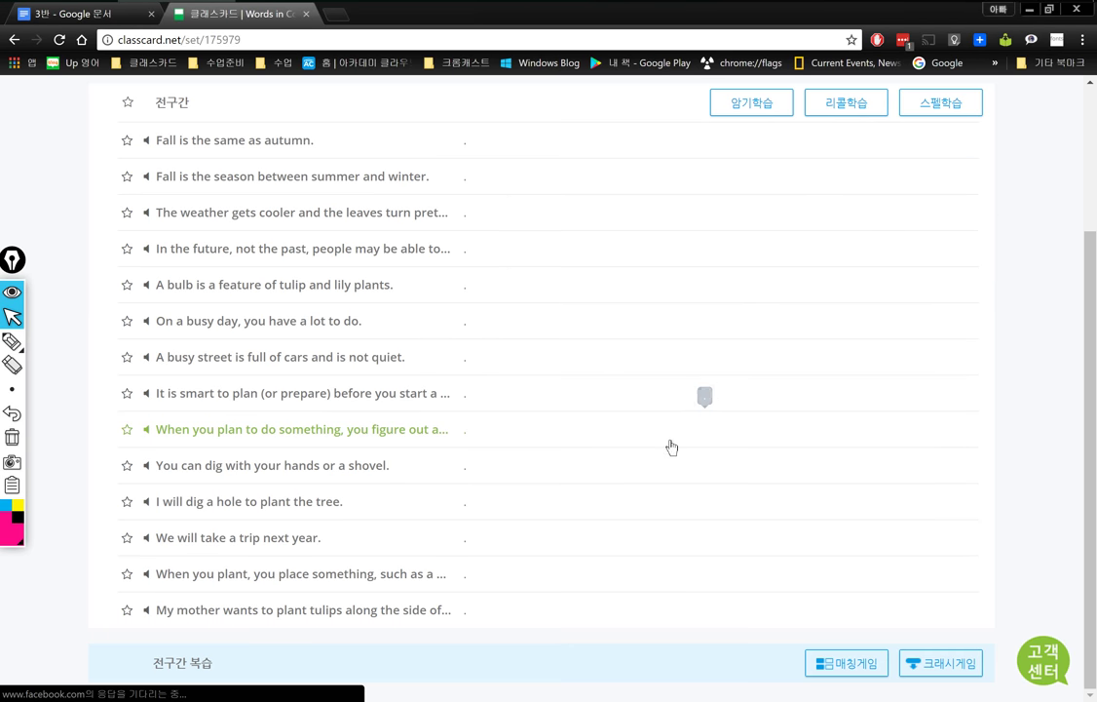
scroll(672, 445, "up", 2)
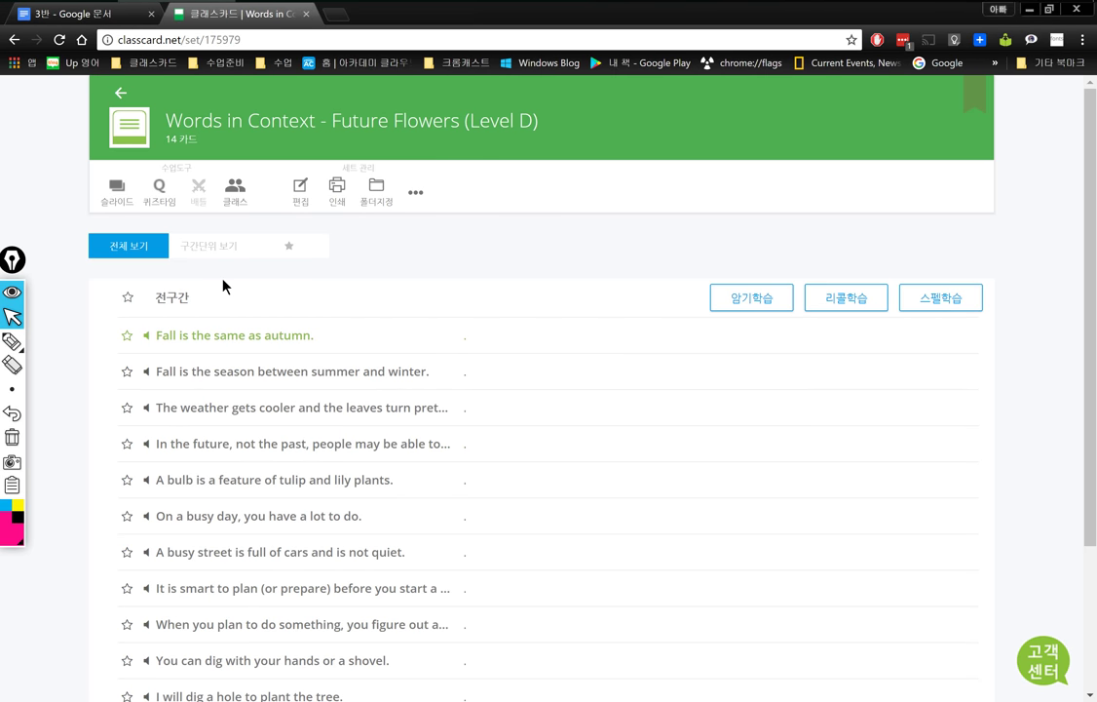
left_click(300, 195)
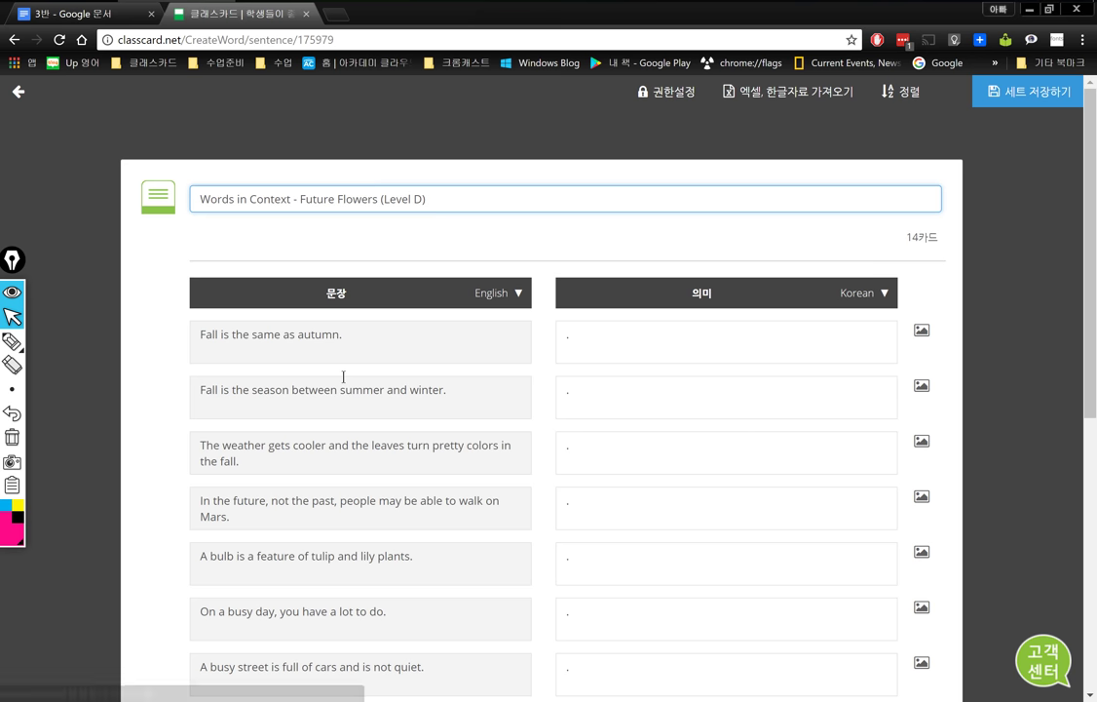
Translate the first card's sentence, "Fall is the same as autumn.", into Korean with the translator extension and close the translation
key("ctrl+plus")
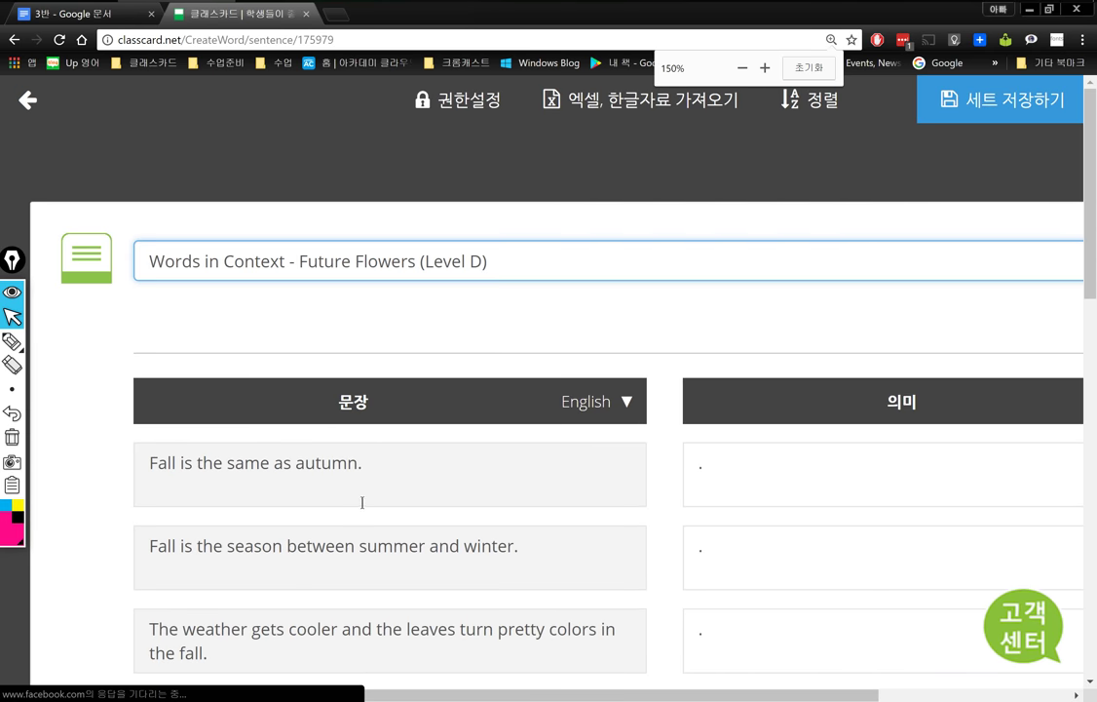
left_click(395, 465)
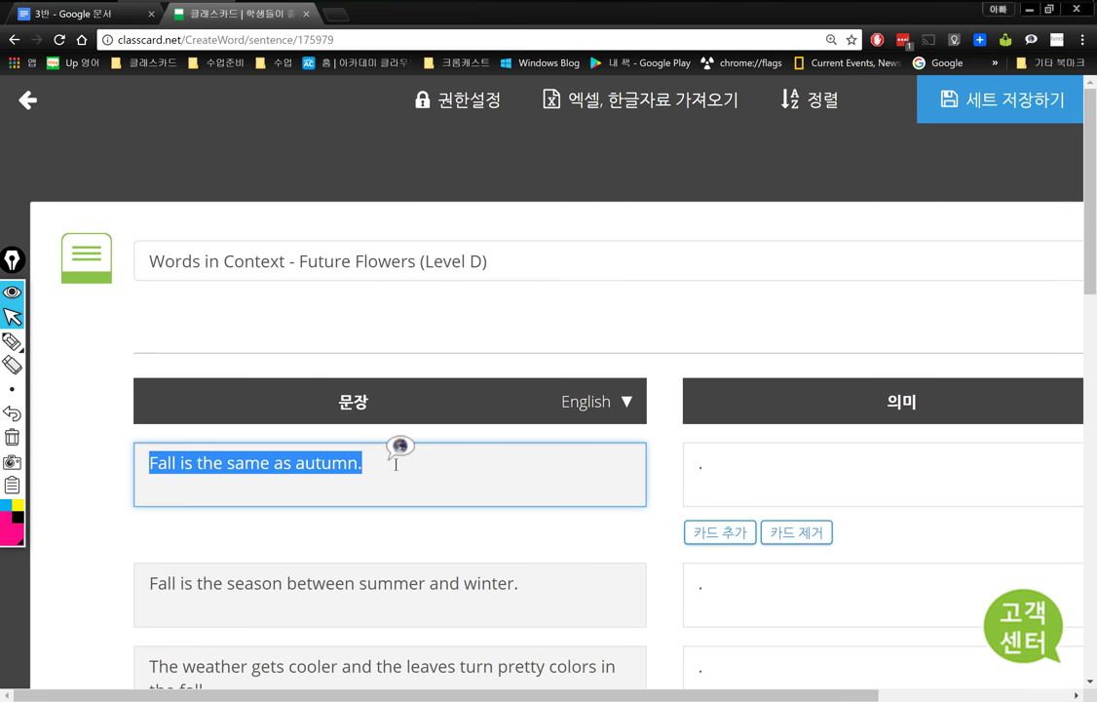
left_click(399, 448)
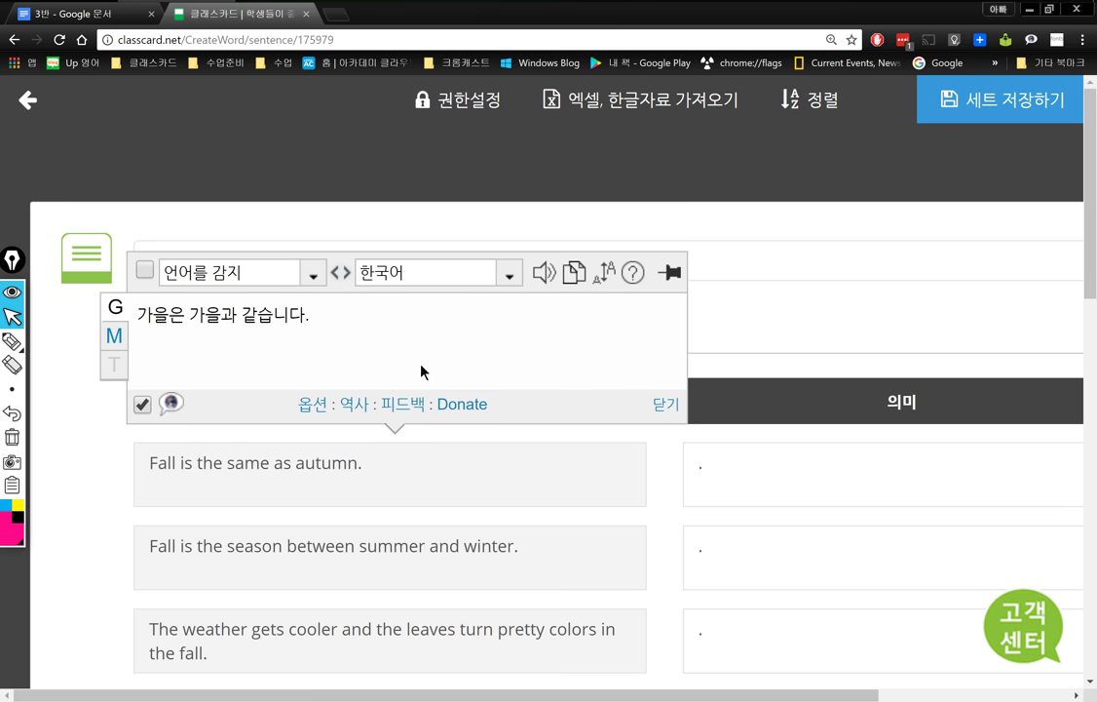
left_click(670, 411)
Replace the first card's Korean meaning with "f가을은 a가을과 같습니다."
left_click(762, 458)
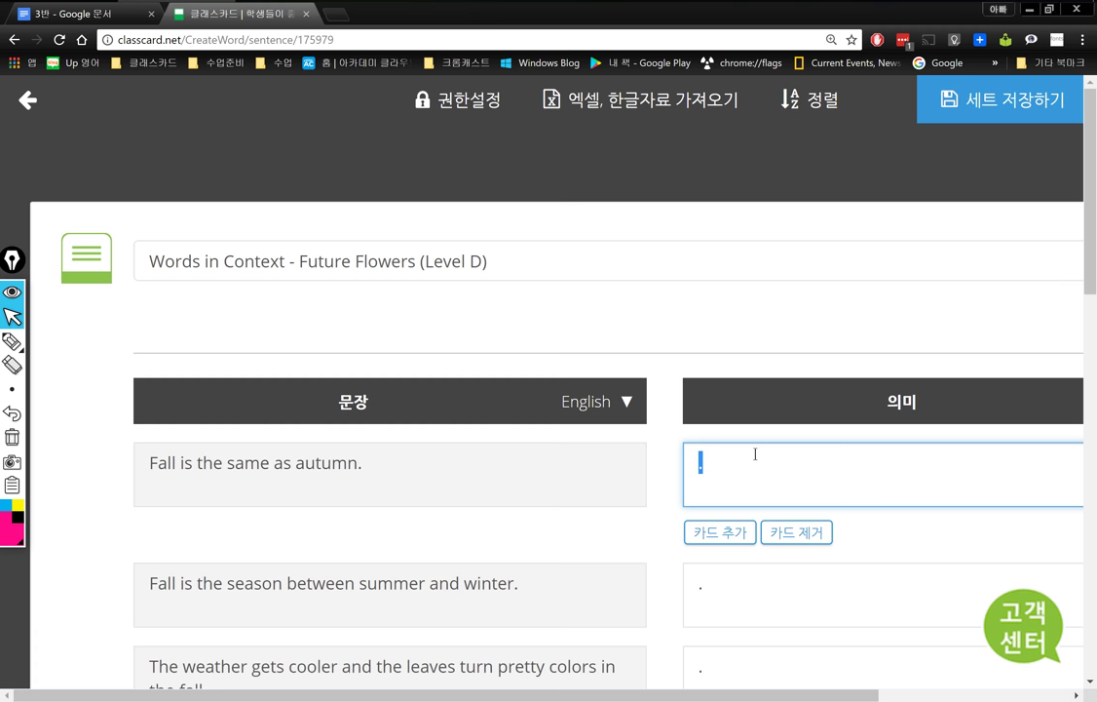
type("ㅔ")
key("BackSpace")
type("fㄱㅏㅇㅡㄹㅇㅡㄴ")
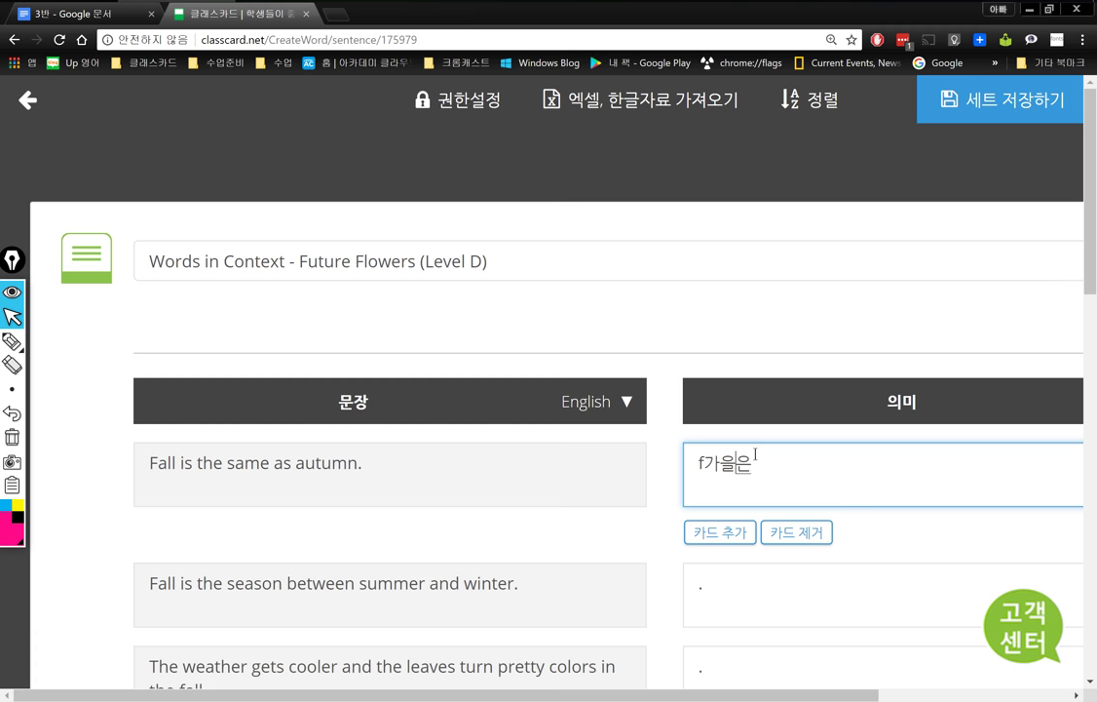
type(" a가을과 같습니다.")
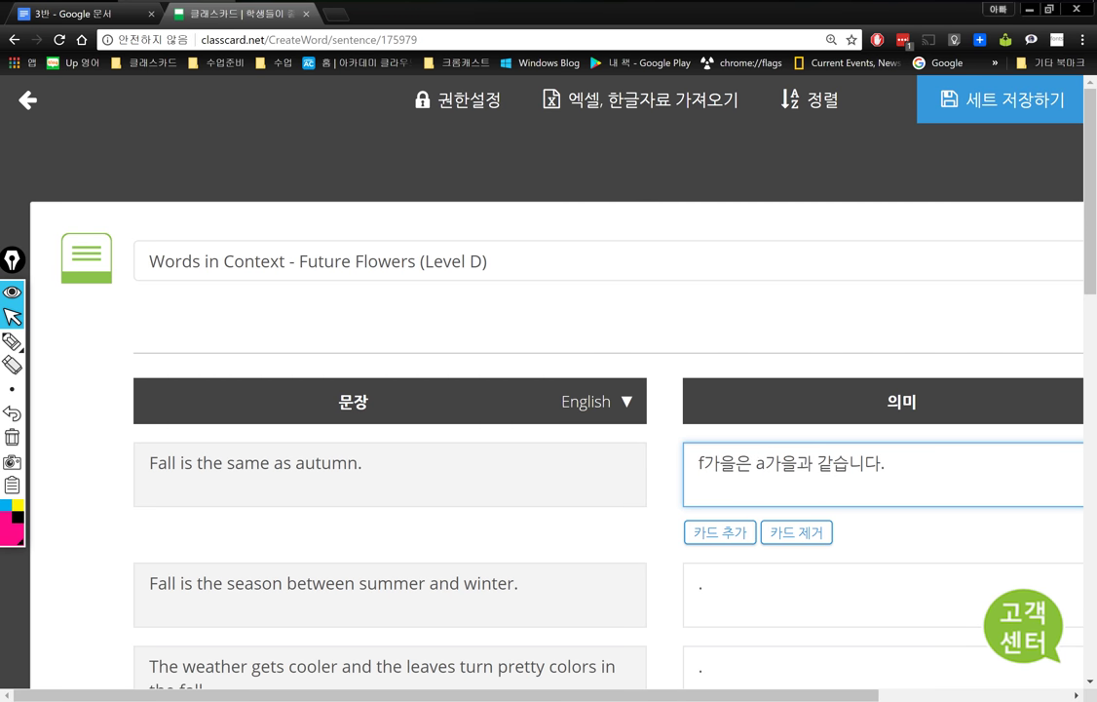
scroll(757, 453, "right", 3)
key("ctrl+plus")
key("ctrl+plus")
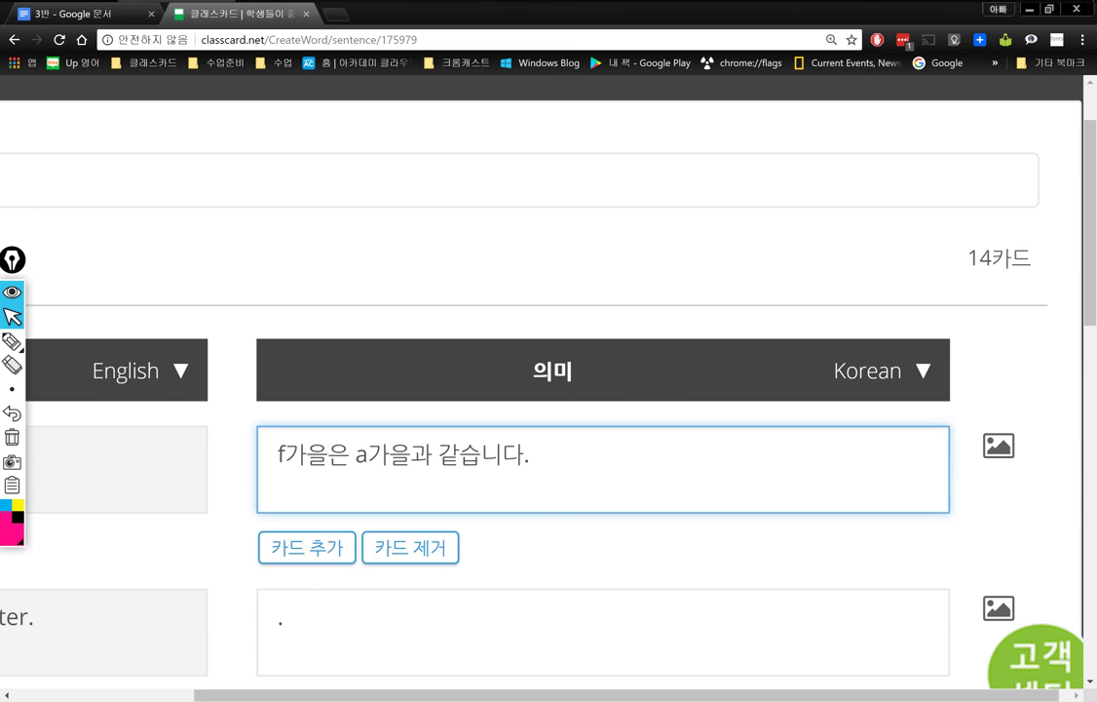
Switch to Word and replace the whole document content with the sentence "Fall is the same as autumn."
key("alt+Tab")
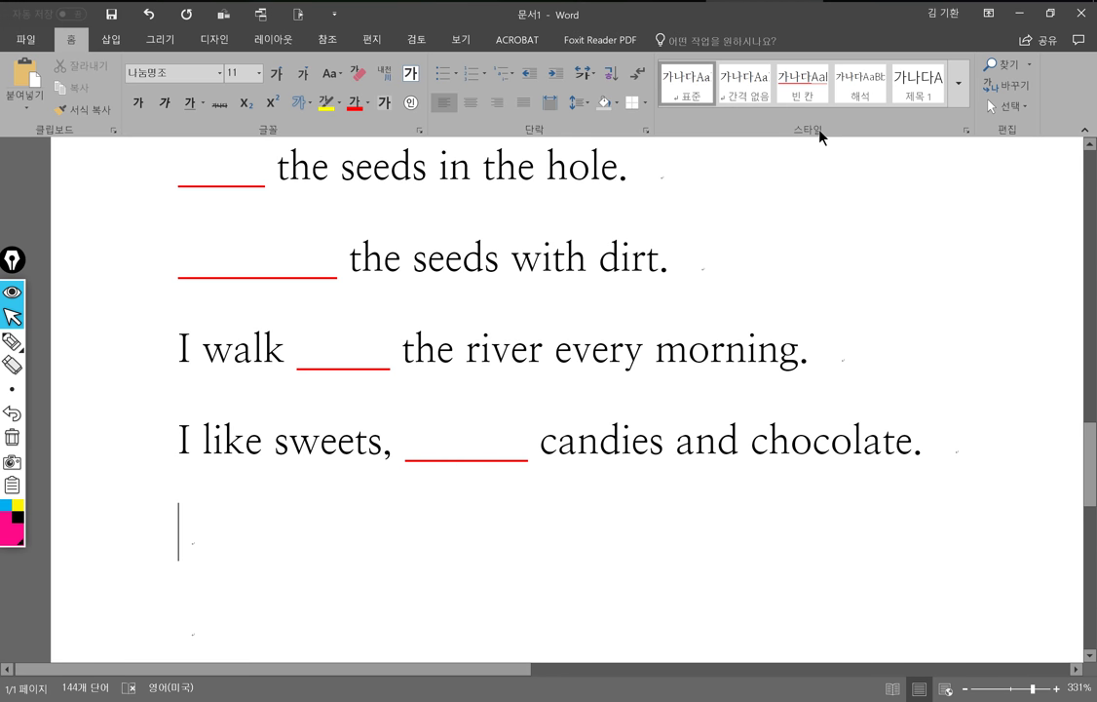
key("ctrl+a")
key("Delete")
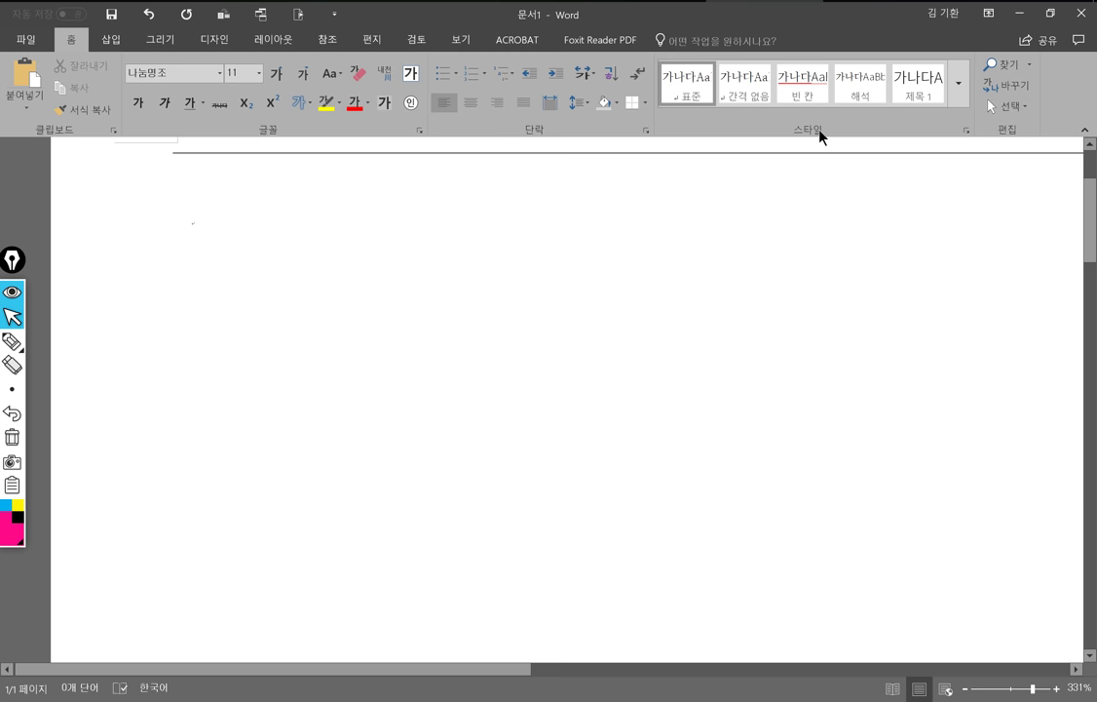
type("F")
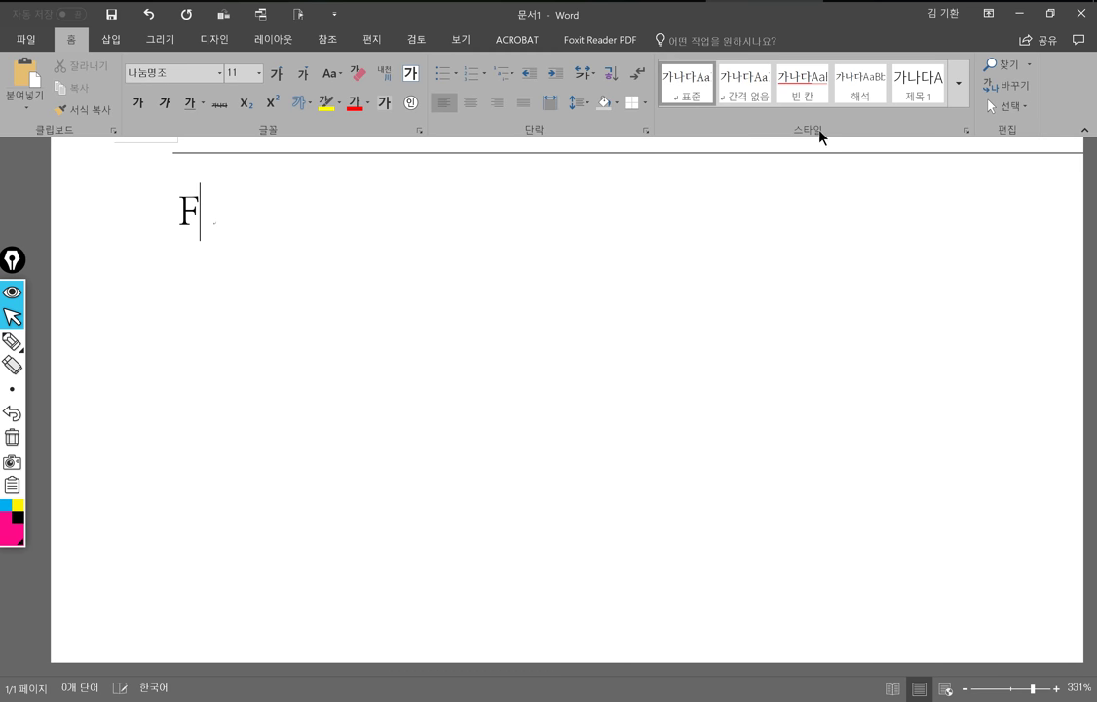
type("all is the same as ")
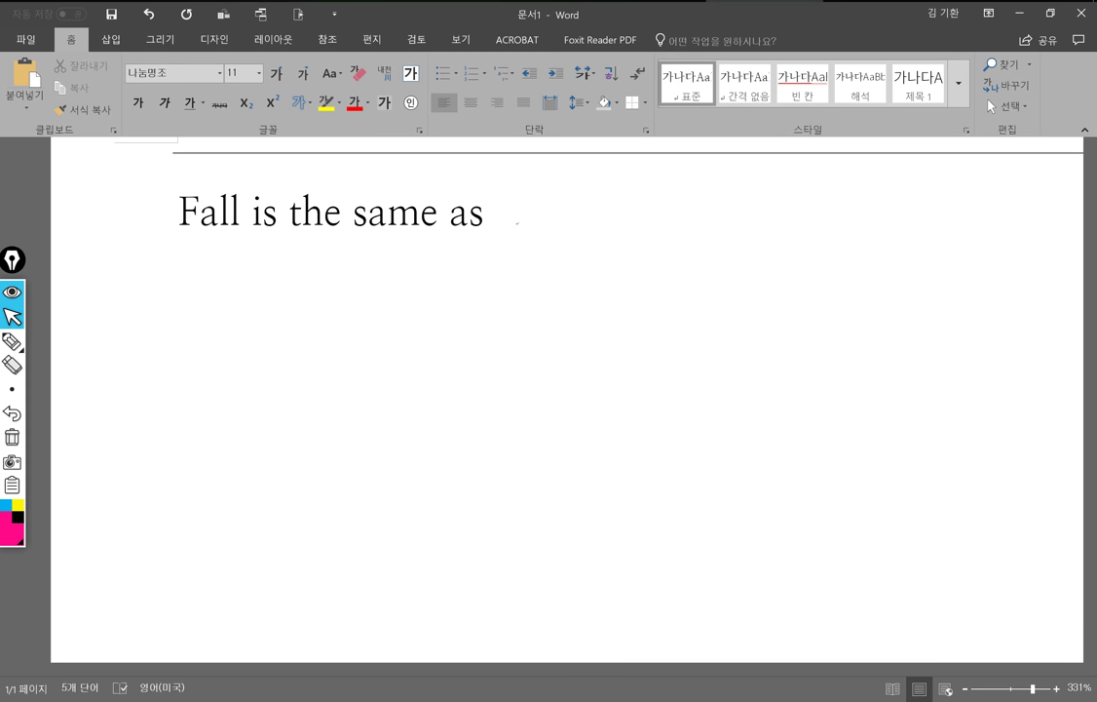
type("autu")
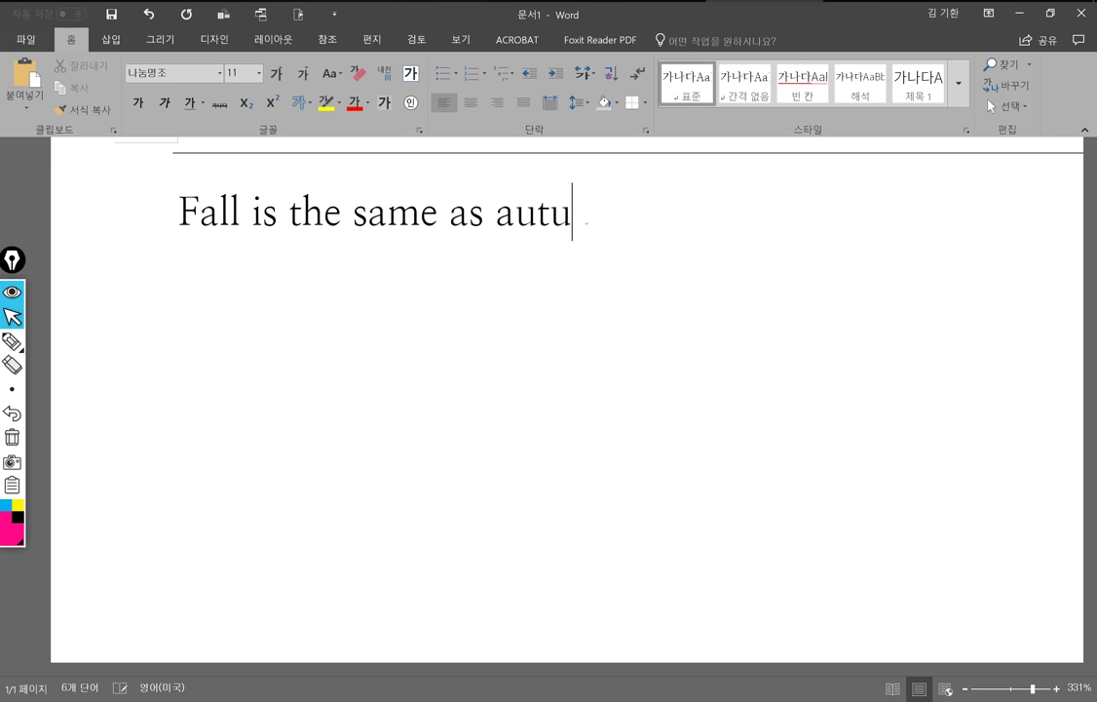
type("mn.")
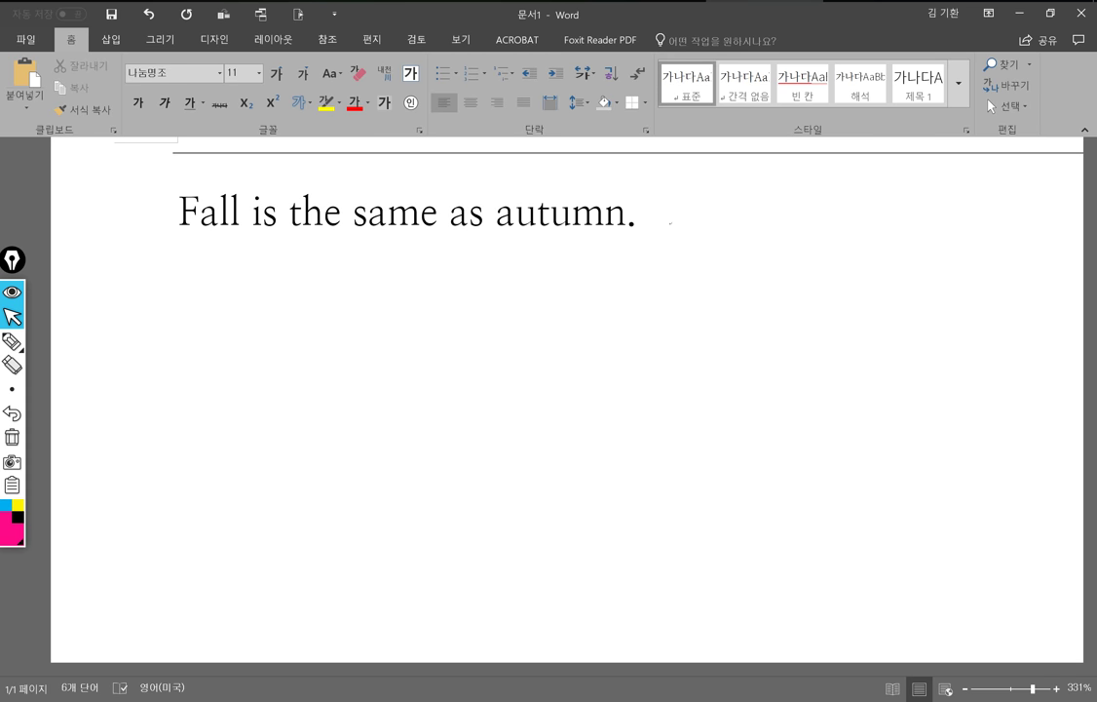
Run Smart Lookup on the word "autumn" and open its endic.naver.com dictionary entry
double_click(575, 210)
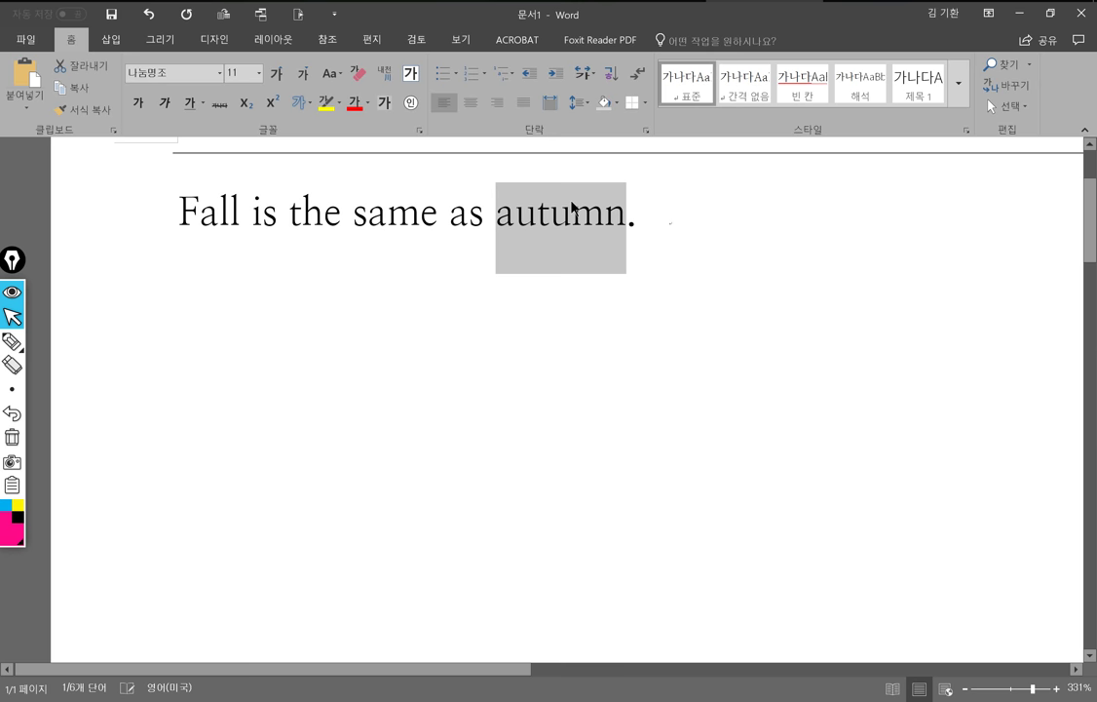
right_click(574, 206)
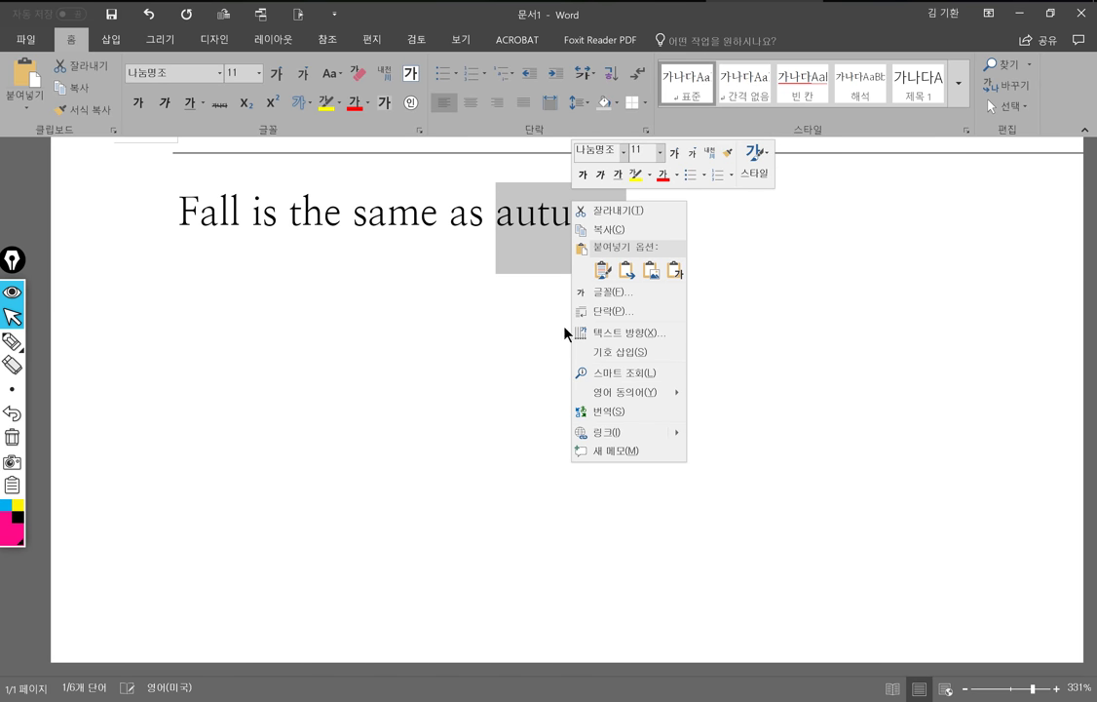
left_click(652, 380)
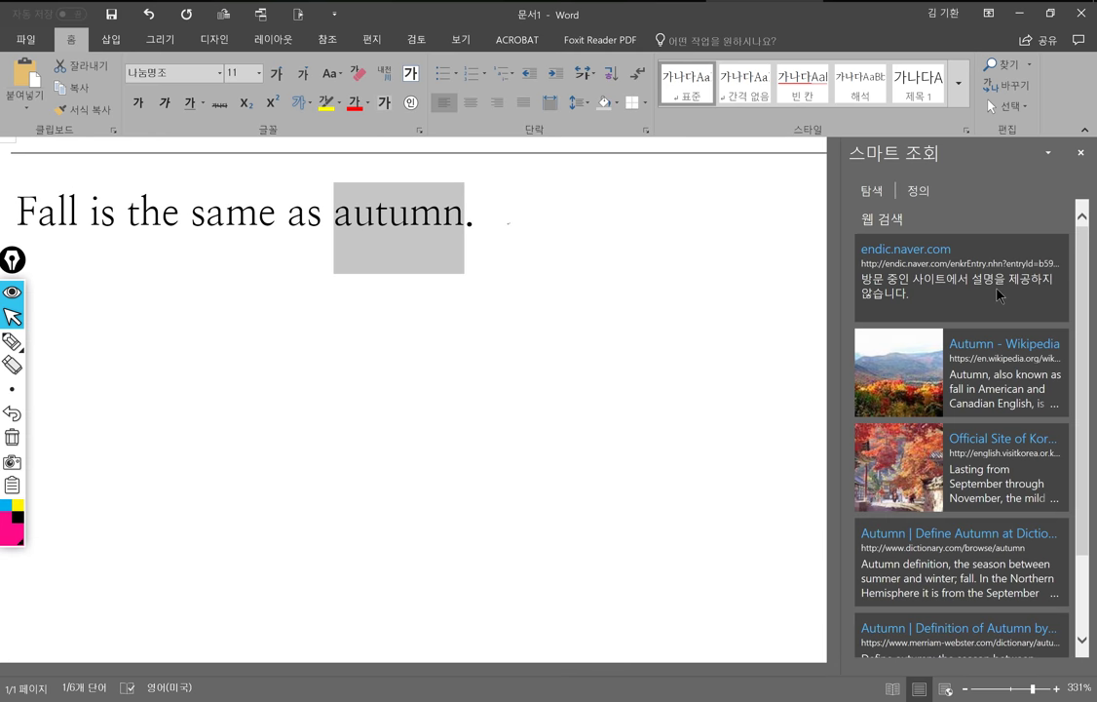
left_click(925, 255)
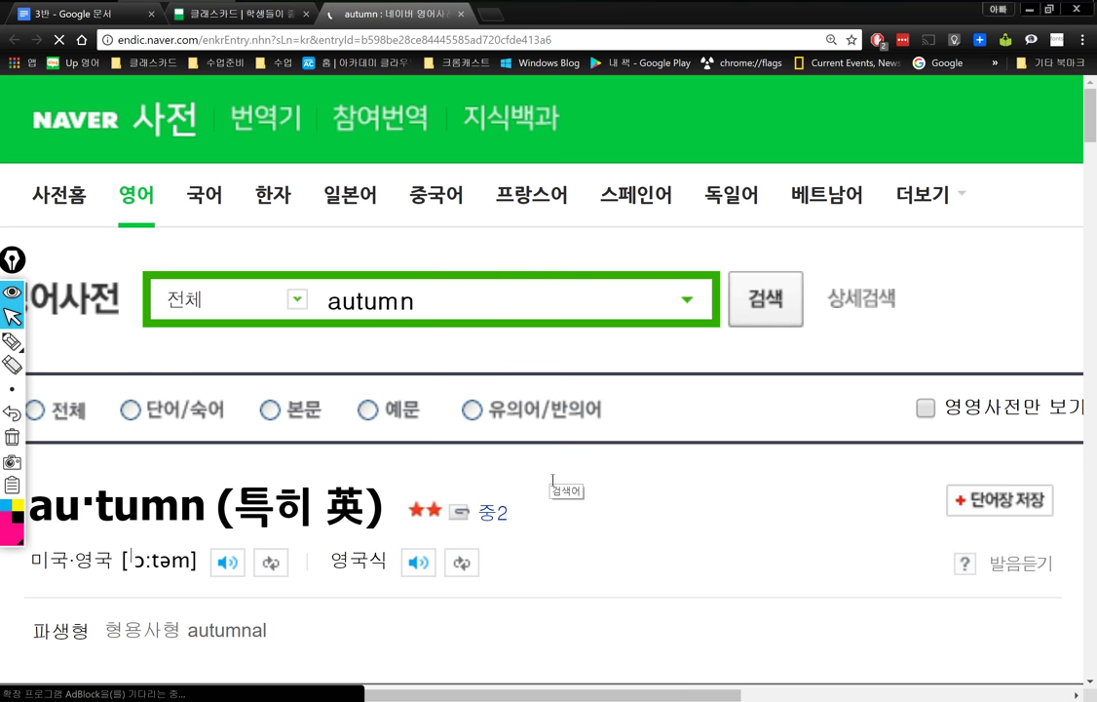
Play the American and British pronunciations of "autumn" and examine its usage note, noun meaning and example phrases
scroll(558, 481, "down", 3)
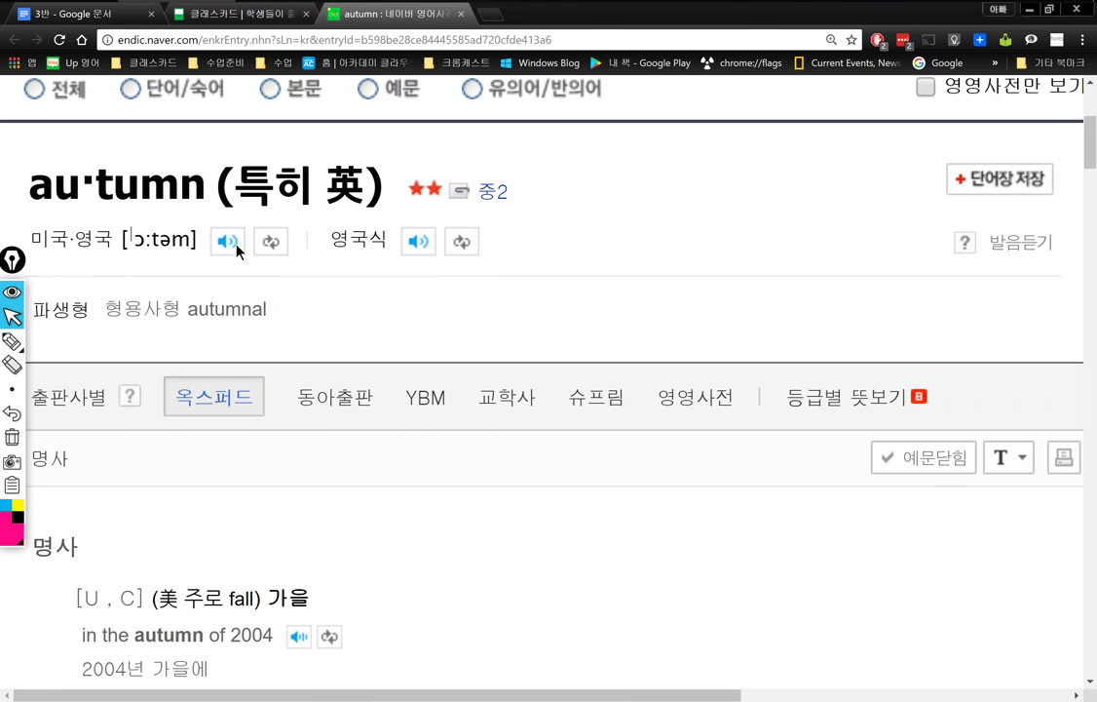
left_click(236, 243)
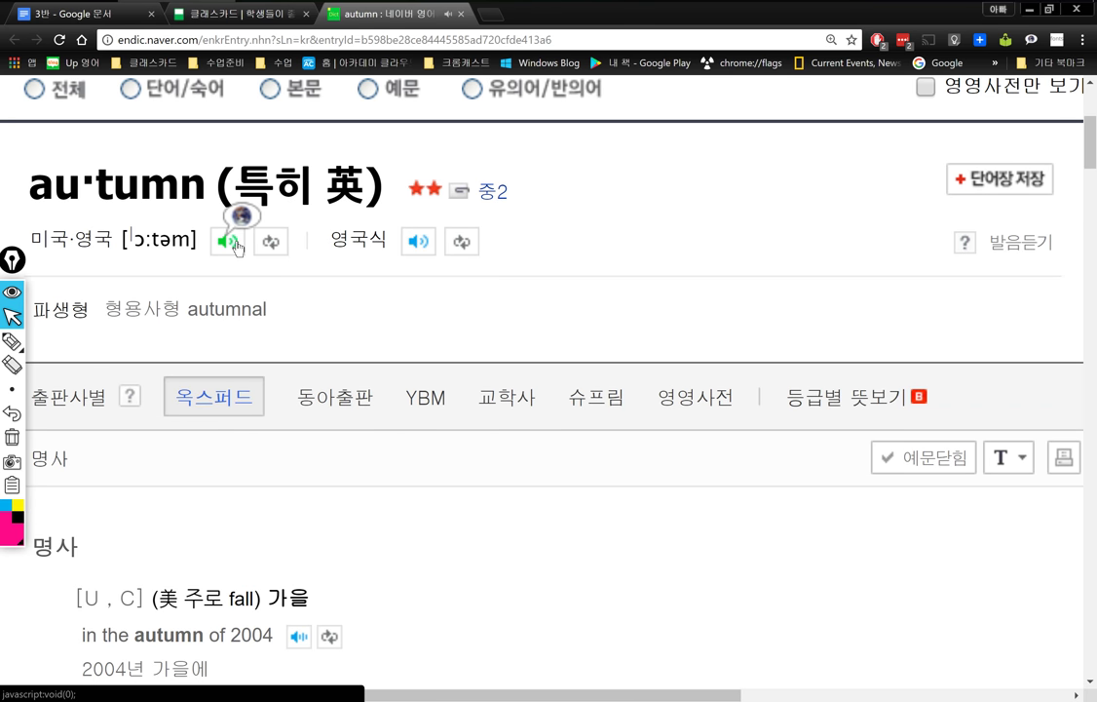
left_click(418, 243)
left_click(418, 247)
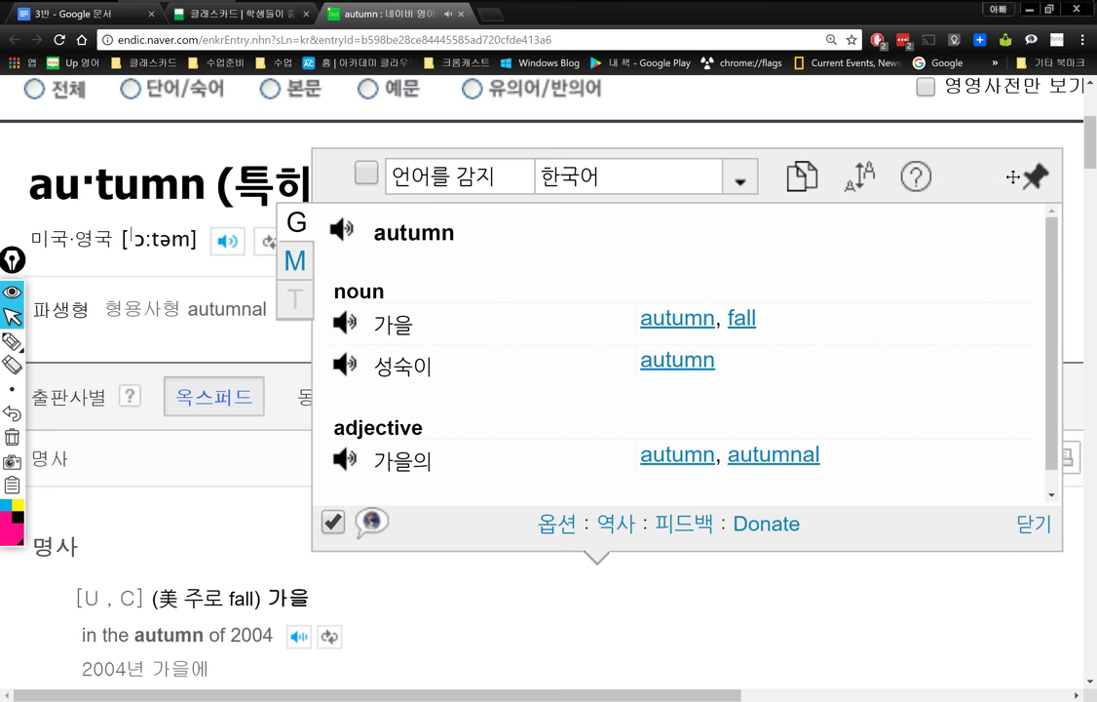
left_click(1033, 523)
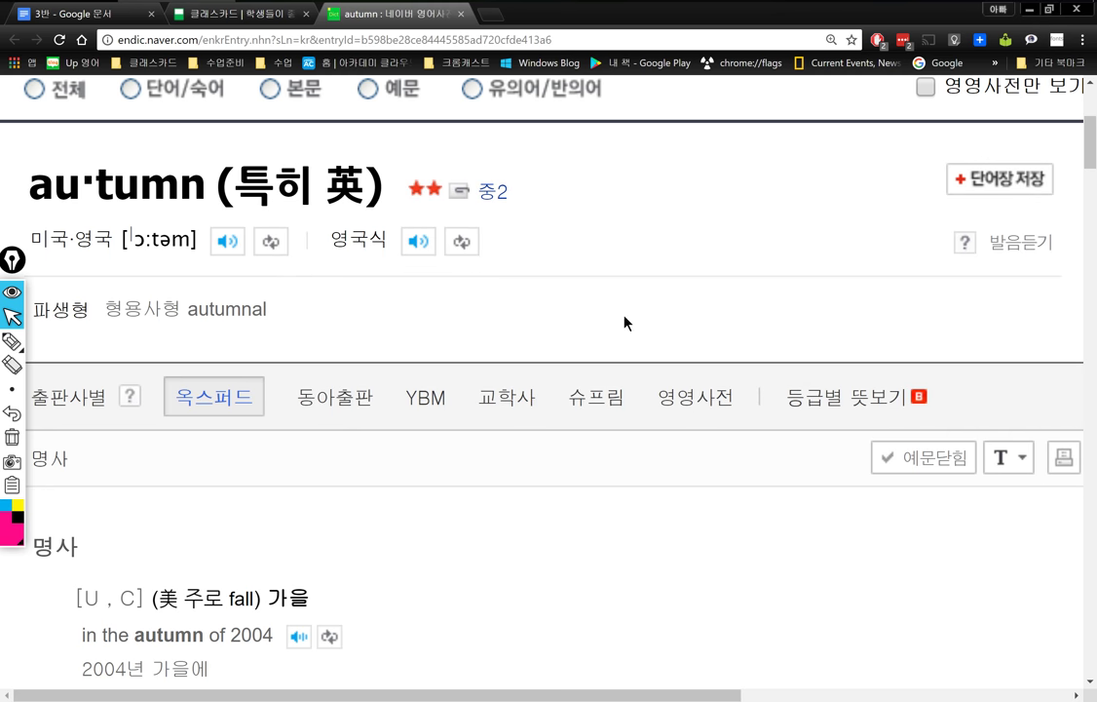
double_click(344, 183)
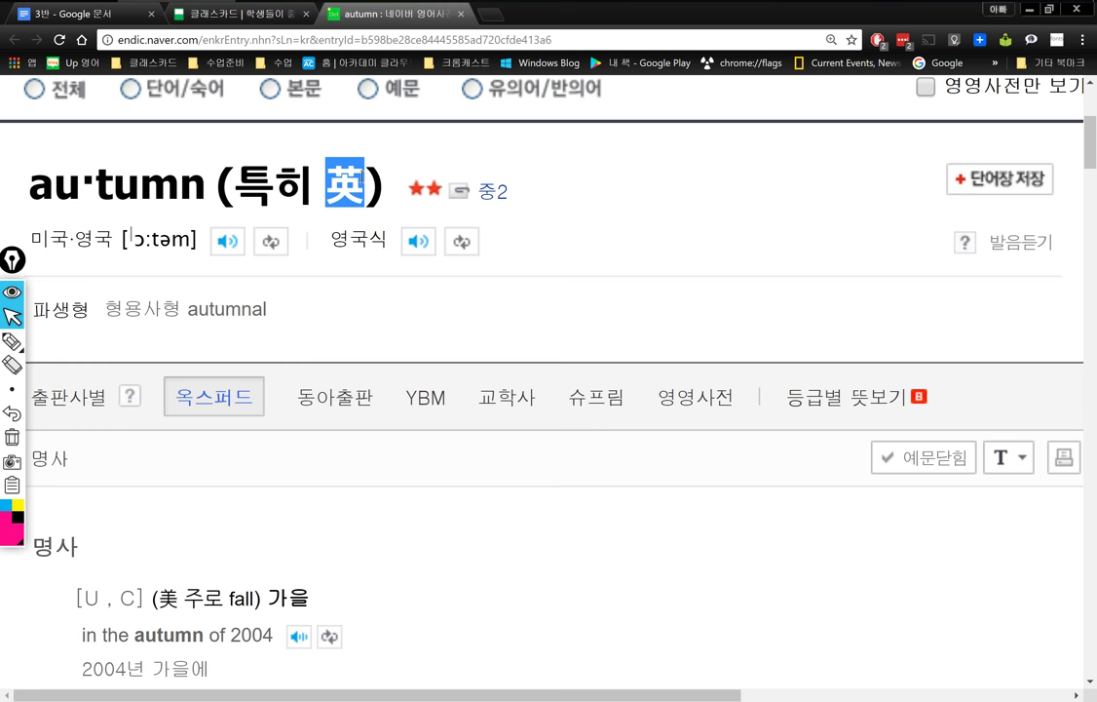
left_click(470, 325)
scroll(450, 318, "down", 3)
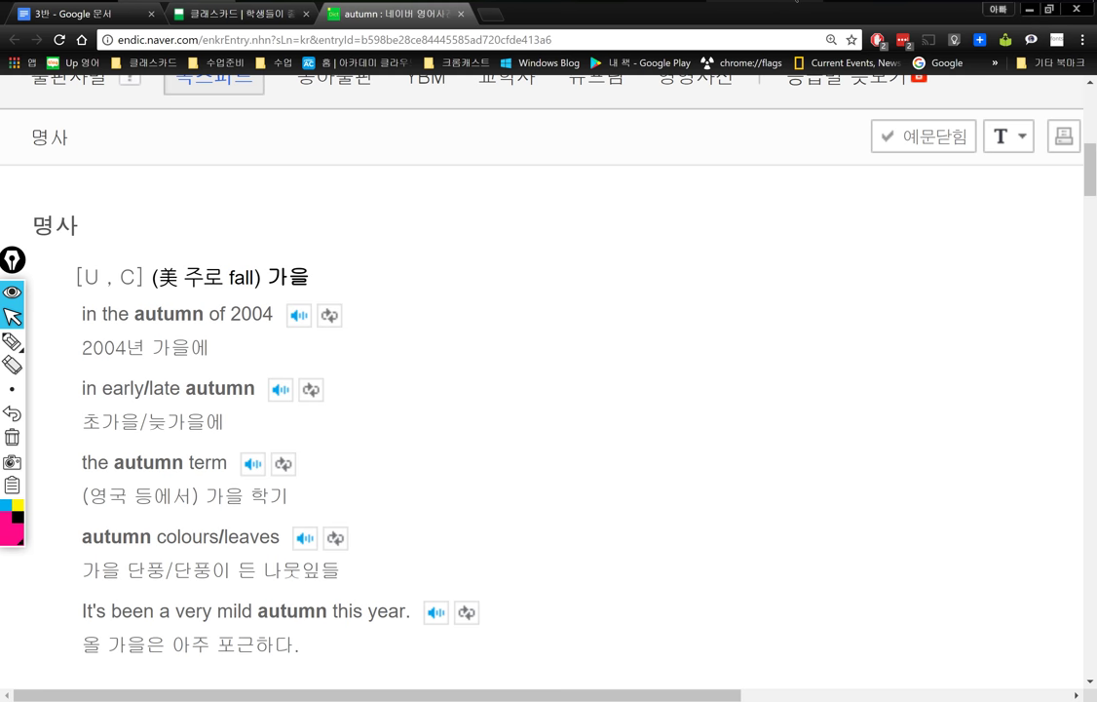
Return to Word and format "autumn" in the sentence as a red underlined blank that hides the word
mouse_move(760, 5)
left_click(760, 59)
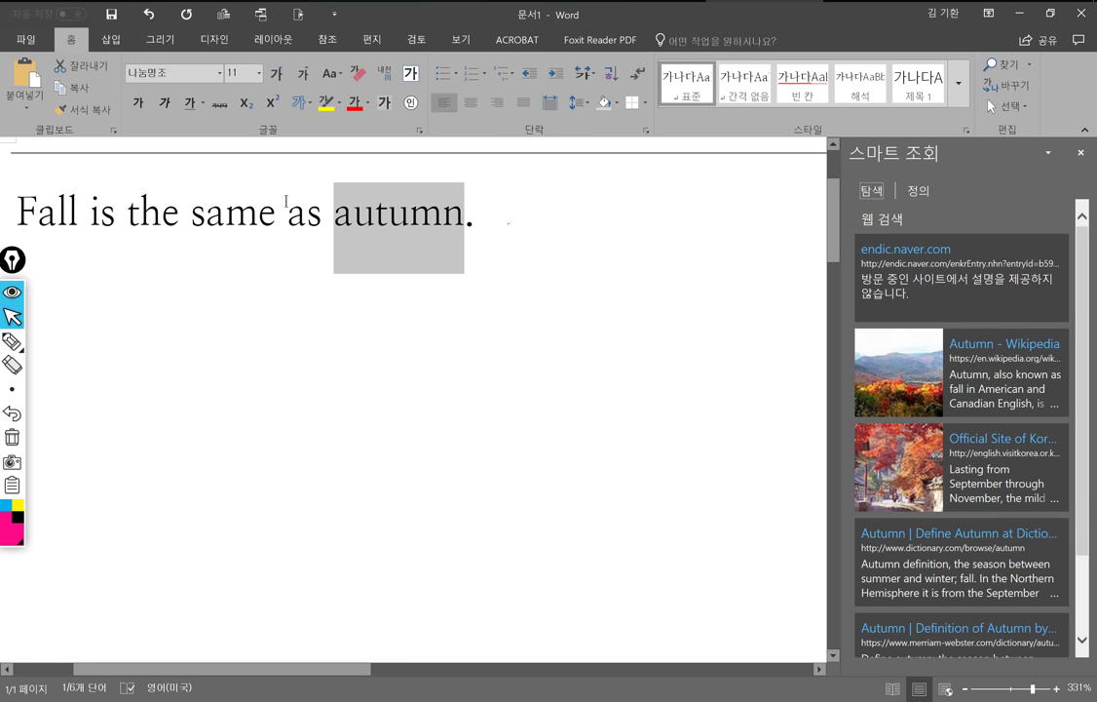
left_click(333, 264)
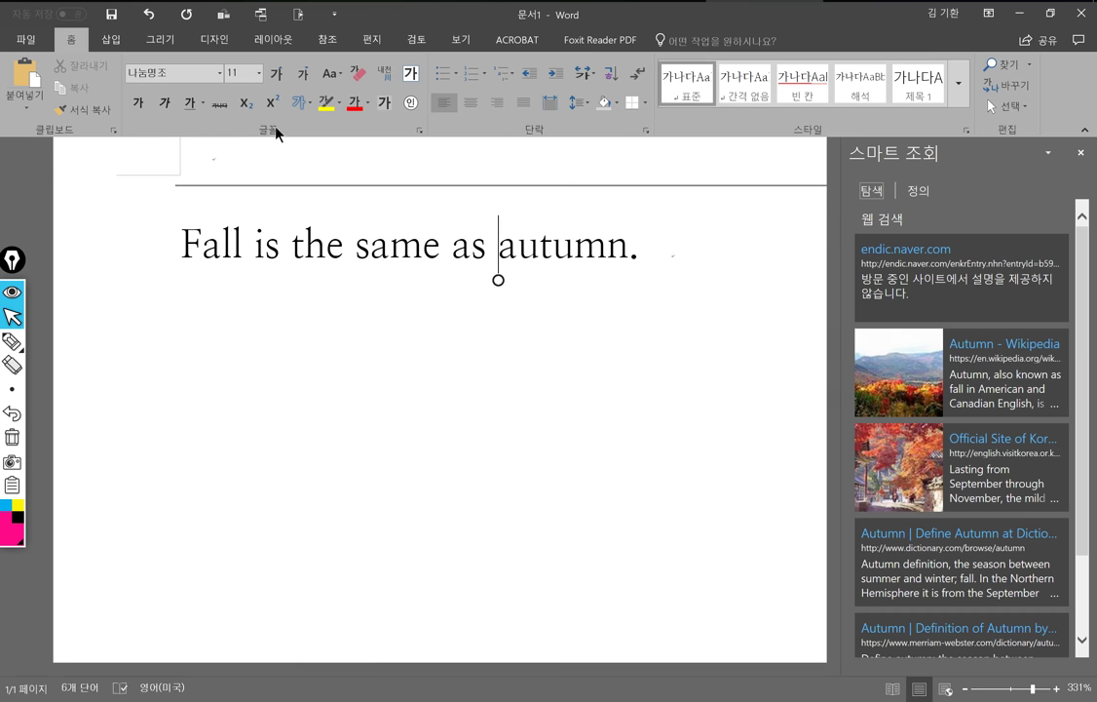
left_click(390, 244)
left_click(576, 255)
key("ctrl+shift+u")
left_click(670, 257)
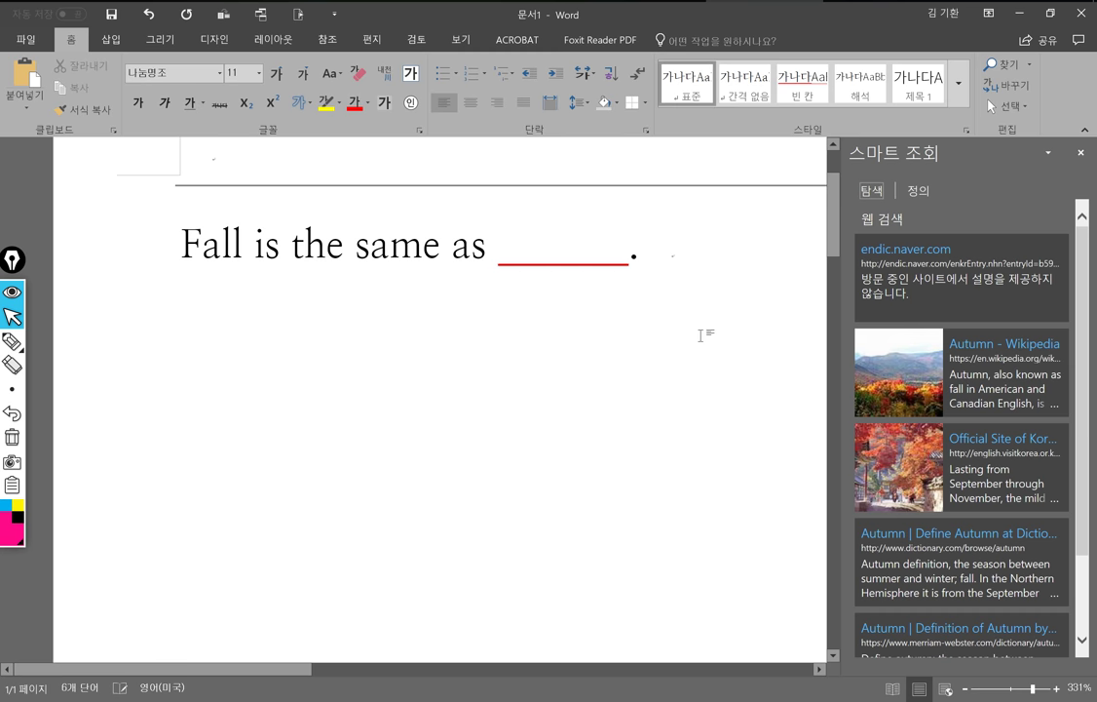
Switch to the browser and return to the Classcard sentence set editor
key("alt+Tab")
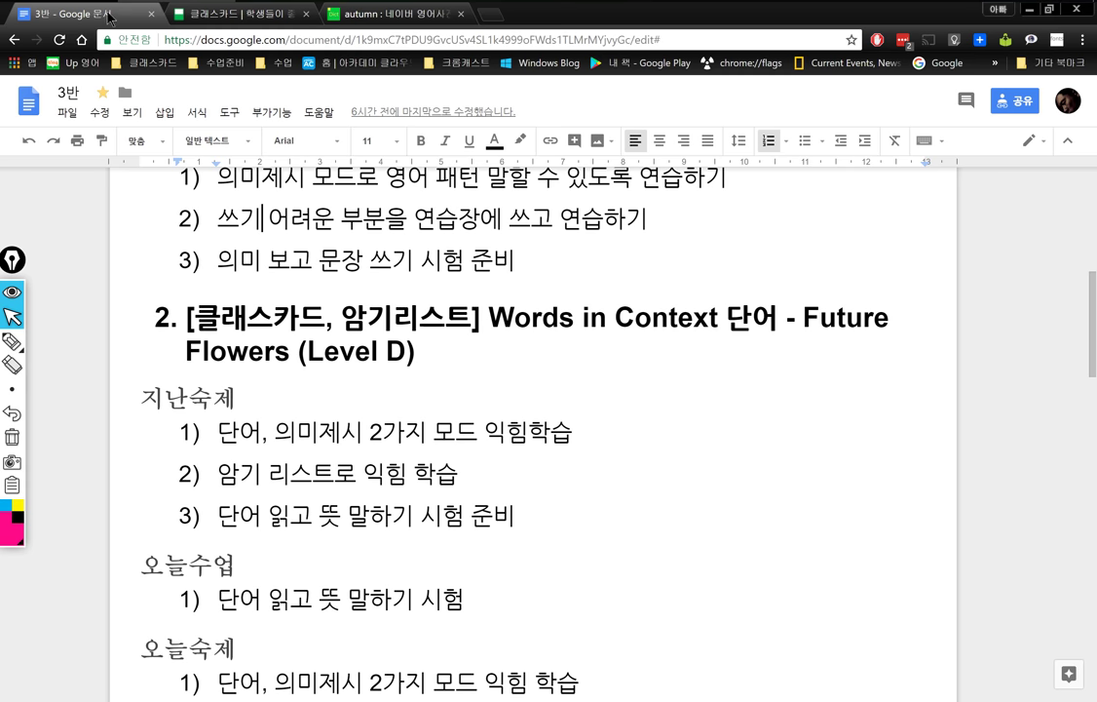
left_click(98, 15)
left_click(265, 15)
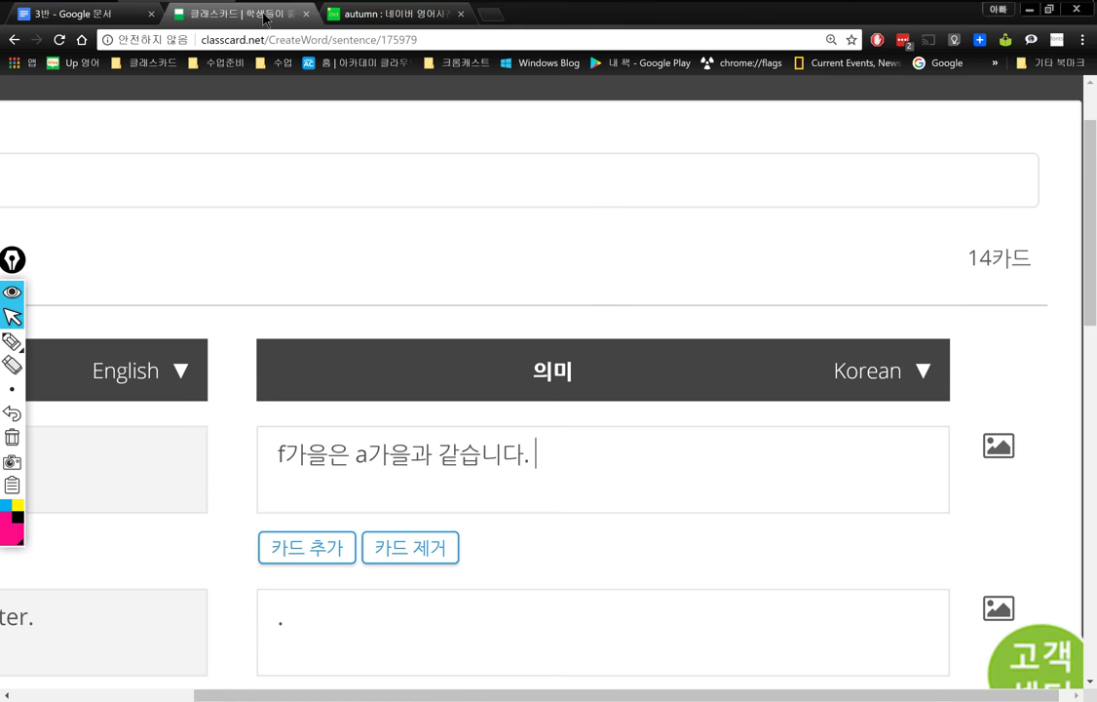
Circle "Fall" and "is the season" and bracket "between summer and winter" with the pen in the second sentence, and clear the markings
scroll(481, 421, "left", 6)
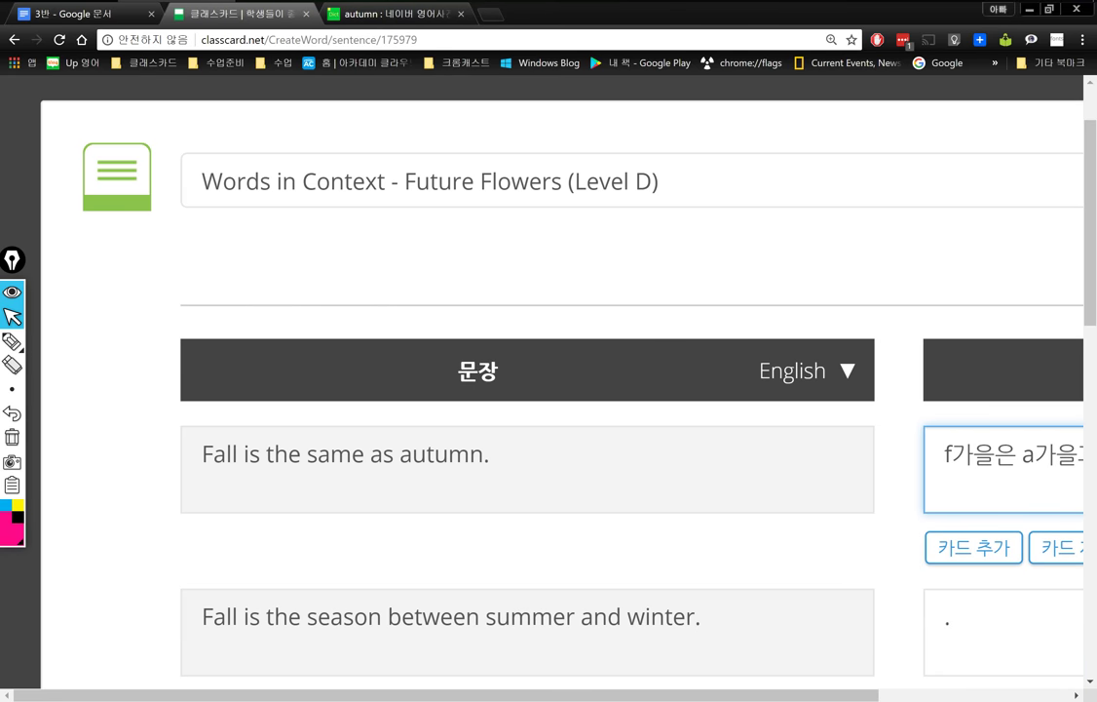
scroll(124, 323, "down", 3)
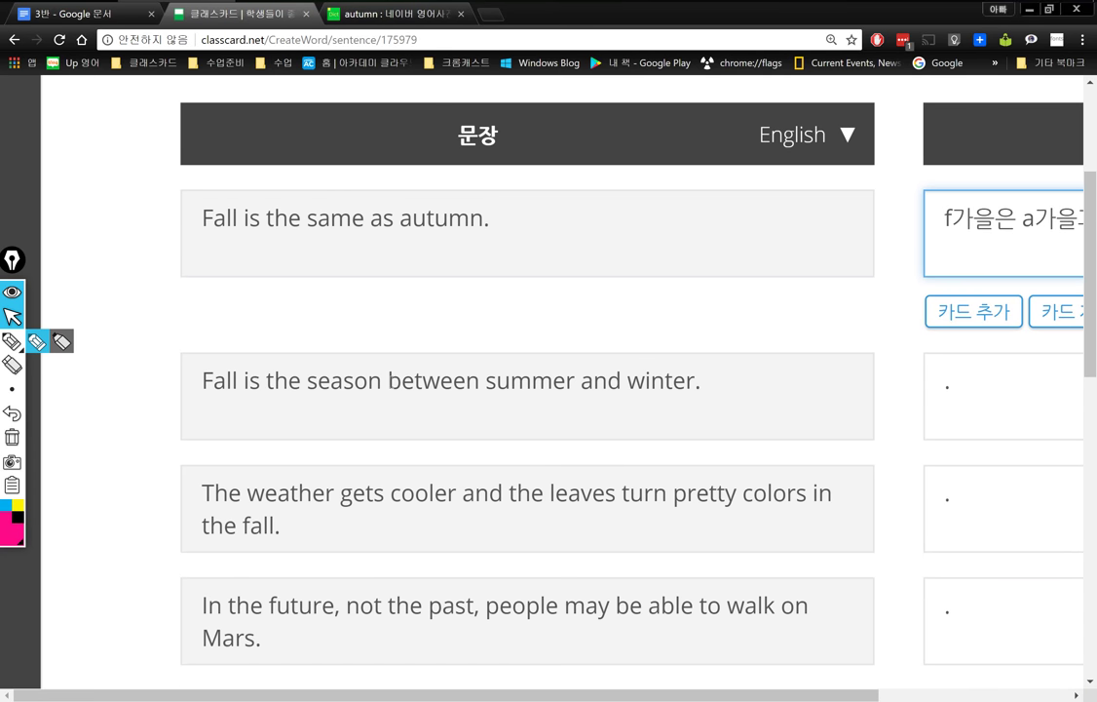
left_click(389, 380)
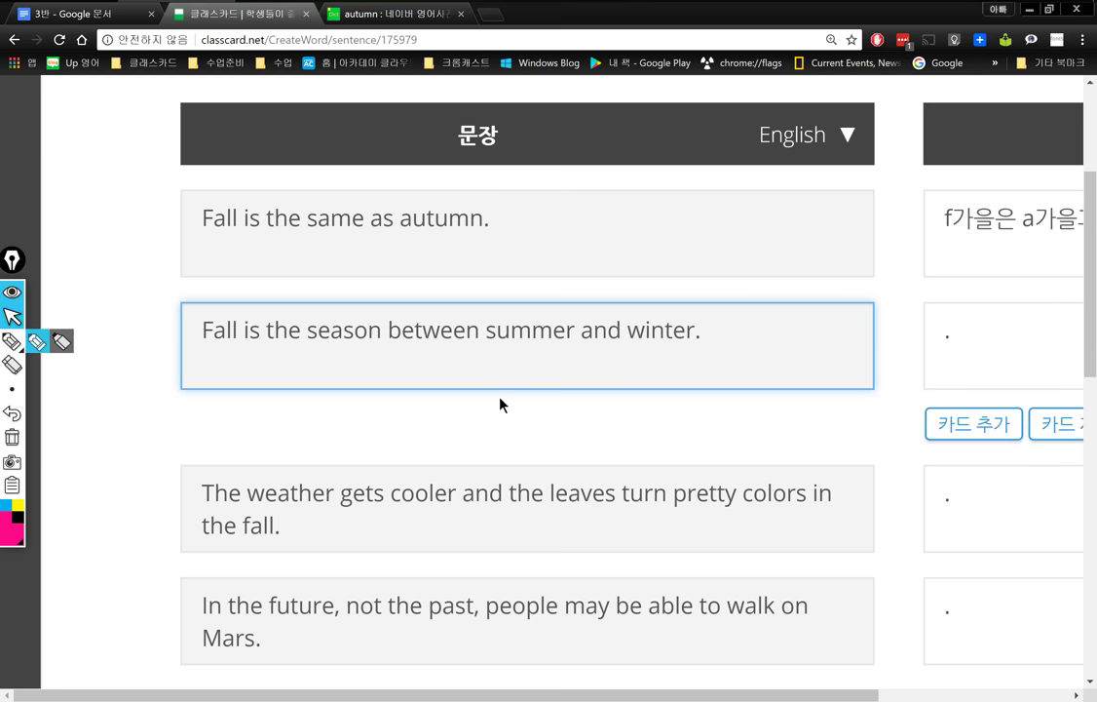
key("ctrl+F2")
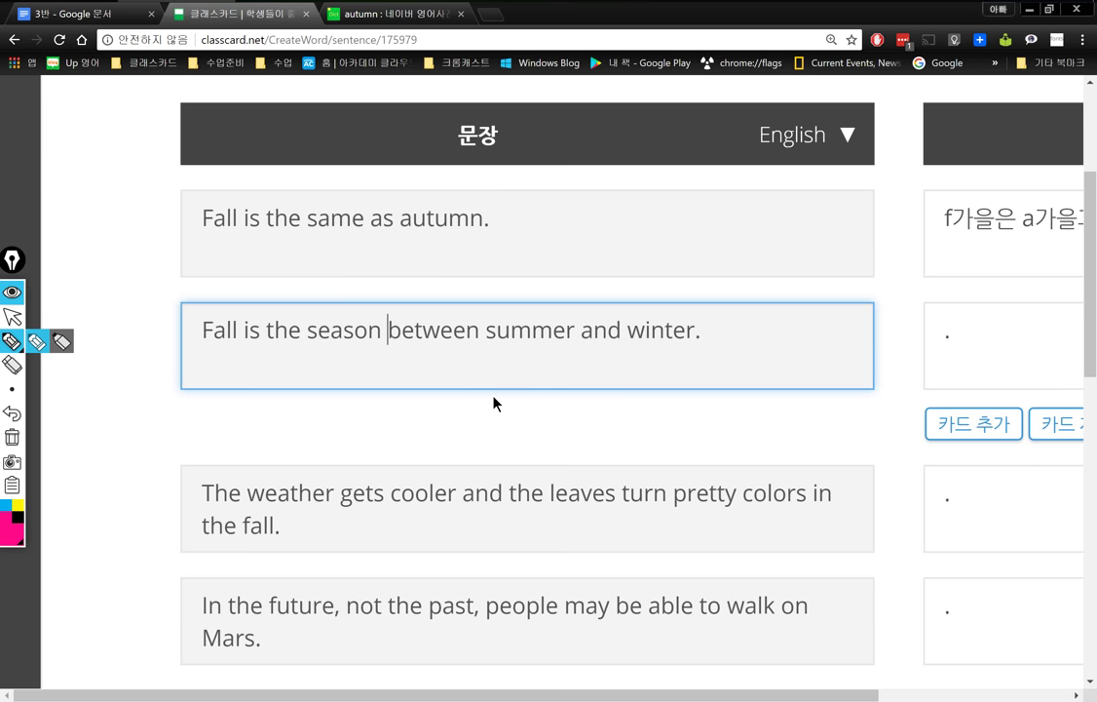
mouse_move(234, 302)
left_mouse_down()
mouse_move(210, 303)
mouse_move(223, 367)
mouse_move(242, 341)
mouse_move(357, 360)
mouse_move(328, 302)
mouse_move(239, 331)
left_mouse_up()
left_click_drag(397, 303, 419, 380)
mouse_move(685, 307)
left_mouse_down()
mouse_move(719, 333)
mouse_move(703, 365)
left_mouse_up()
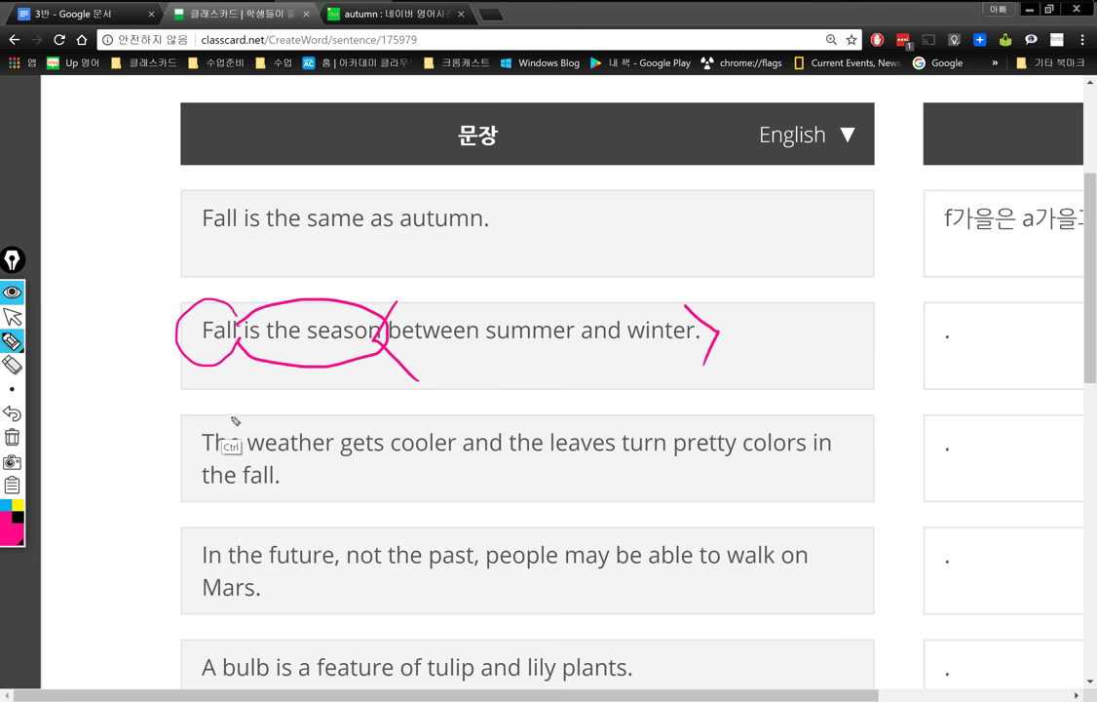
key("ctrl+Delete")
left_click(11, 316)
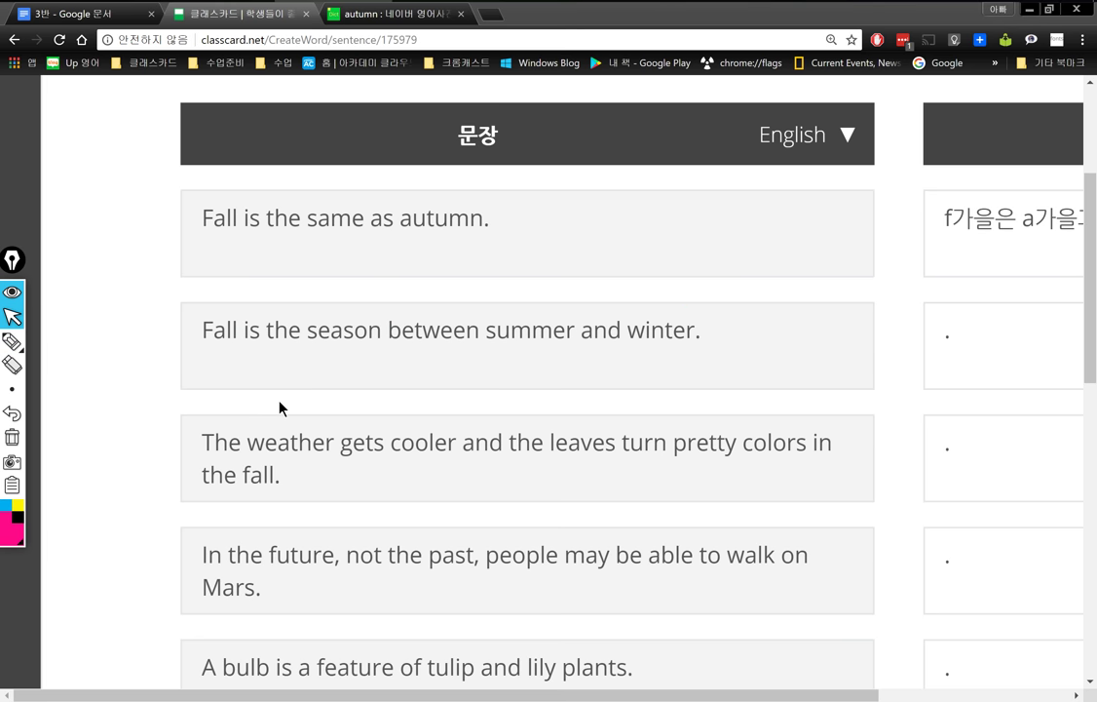
Enter "가을은 <여름과 겨울사이의> 계절이다." as the Korean meaning of the second sentence card
left_click(384, 327)
left_click(951, 341)
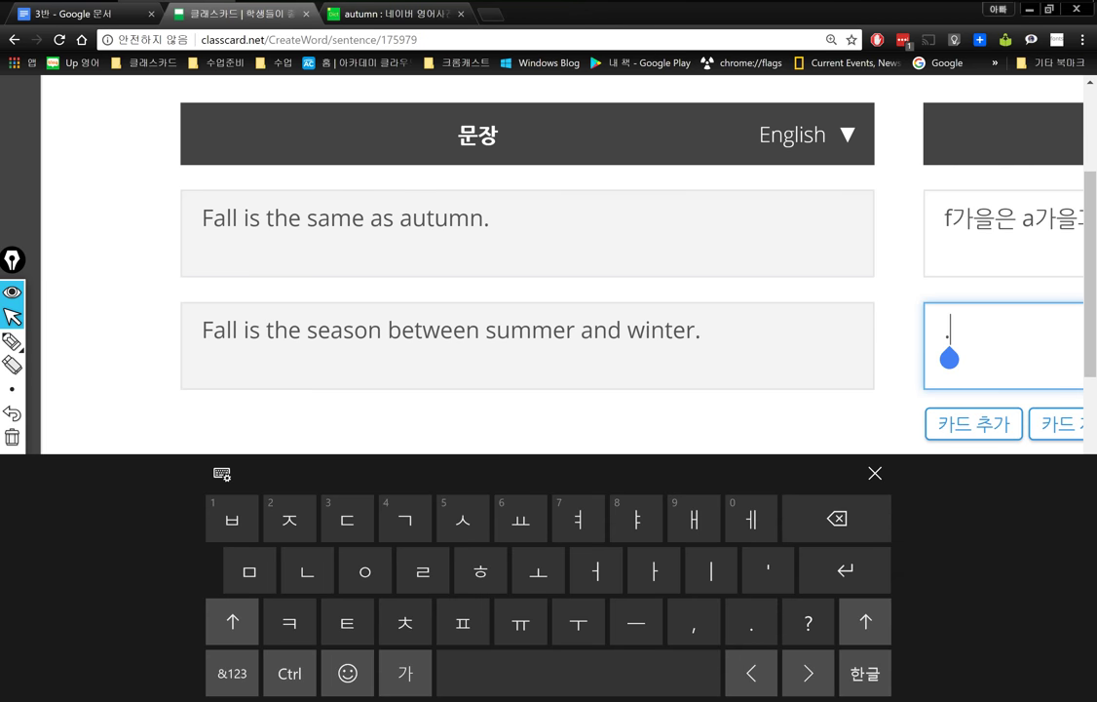
type("가을은 <")
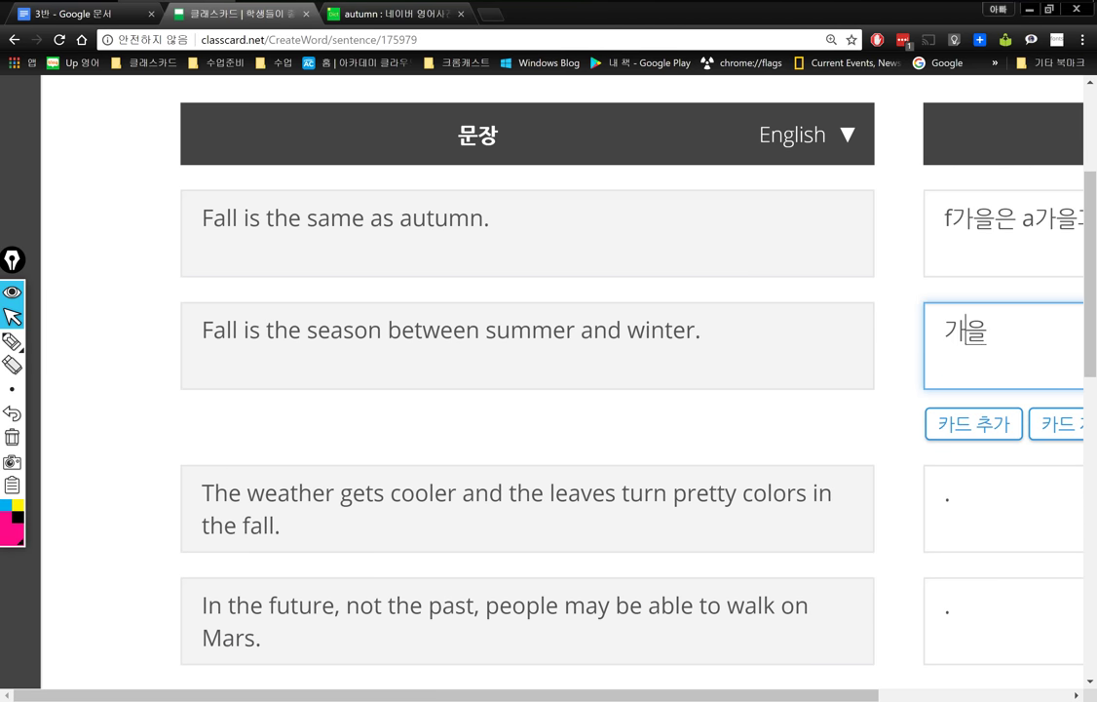
type("열")
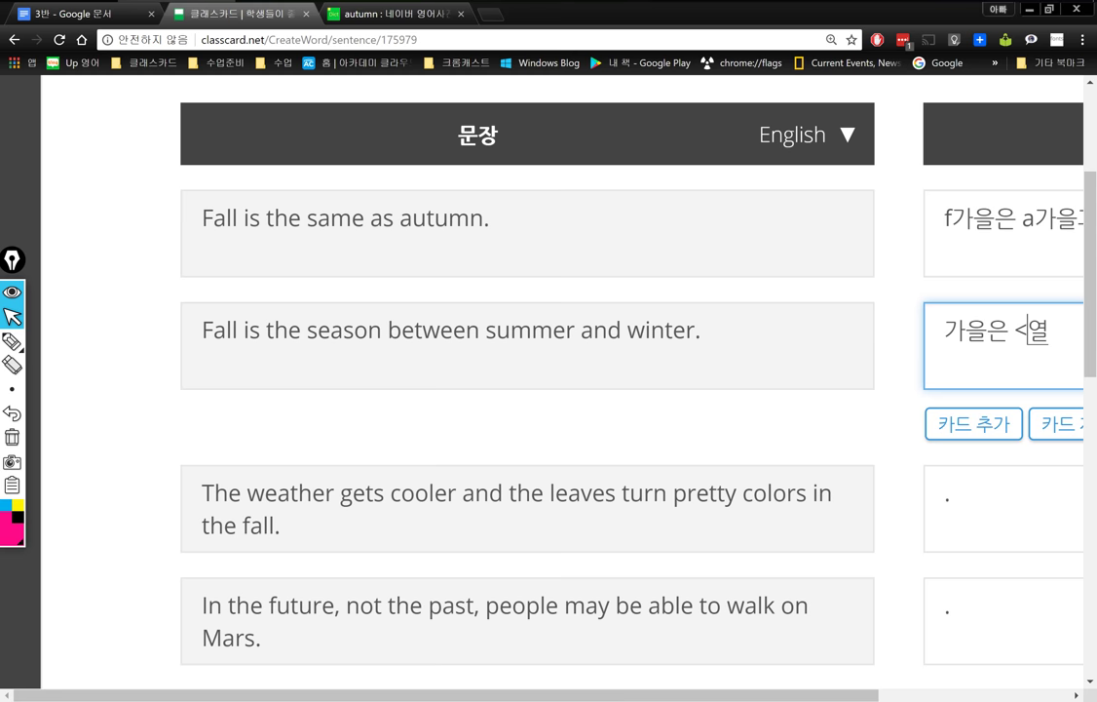
type("름과 가을 사")
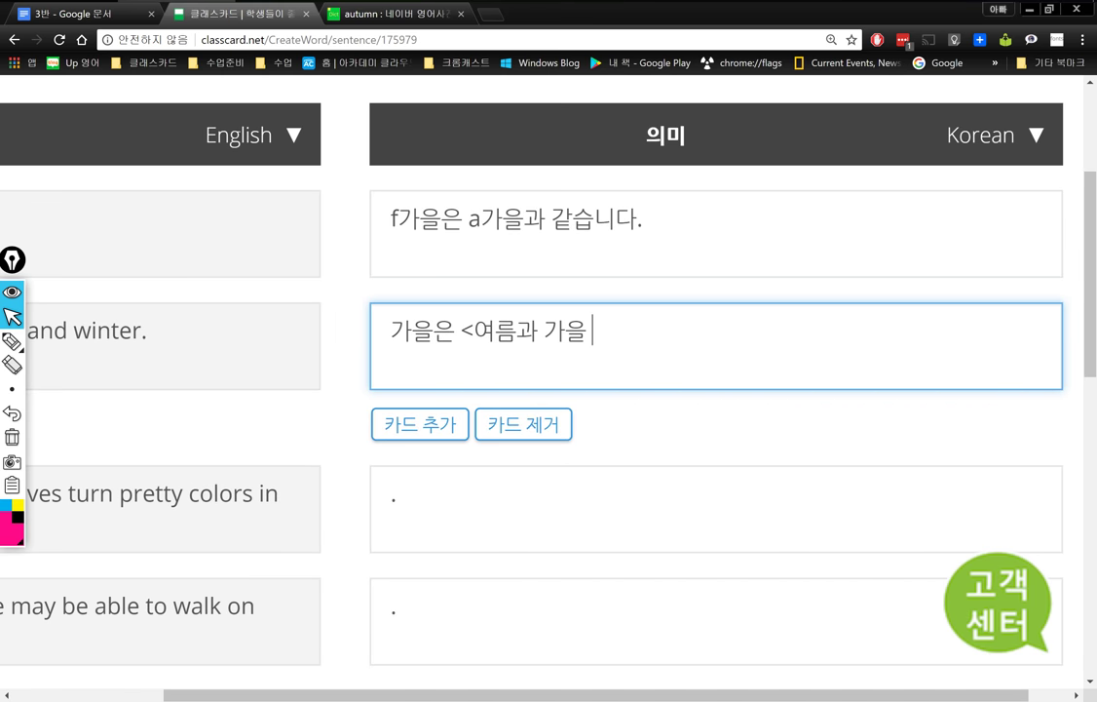
key("BackSpace")
key("BackSpace")
key("BackSpace")
type("사이ㄷ")
key("BackSpace")
key("BackSpace")
key("BackSpace")
key("BackSpace")
key("BackSpace")
type("겨울사이의")
key("BackSpace")
key("BackSpace")
type("의")
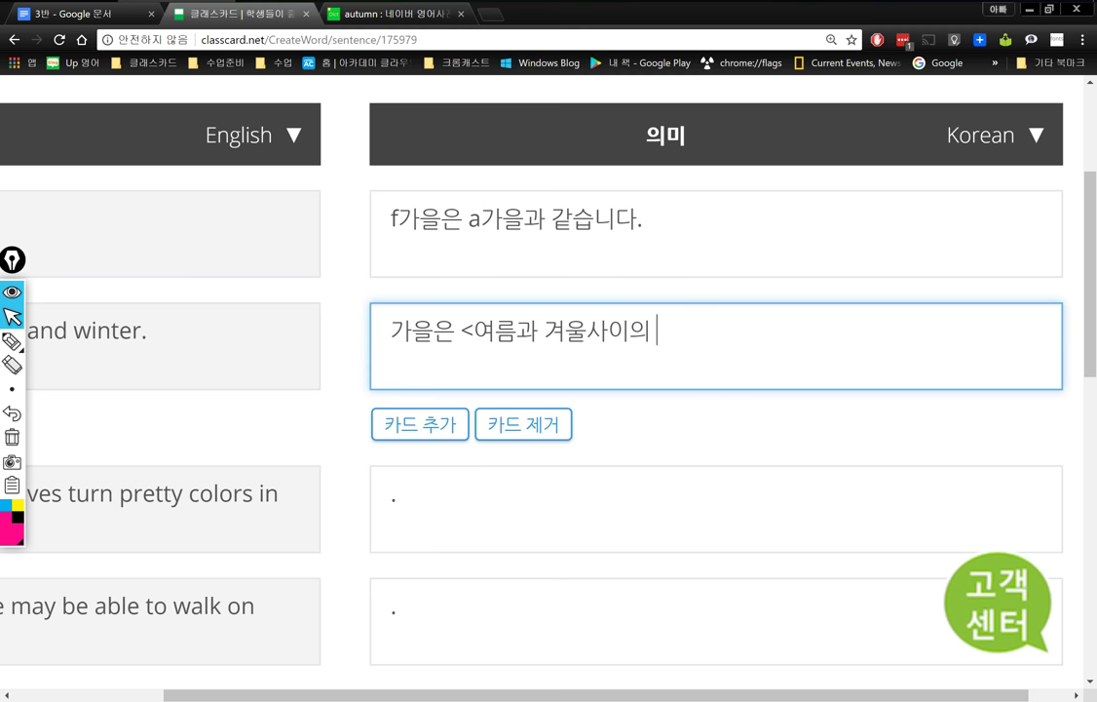
type("> 계절이다.")
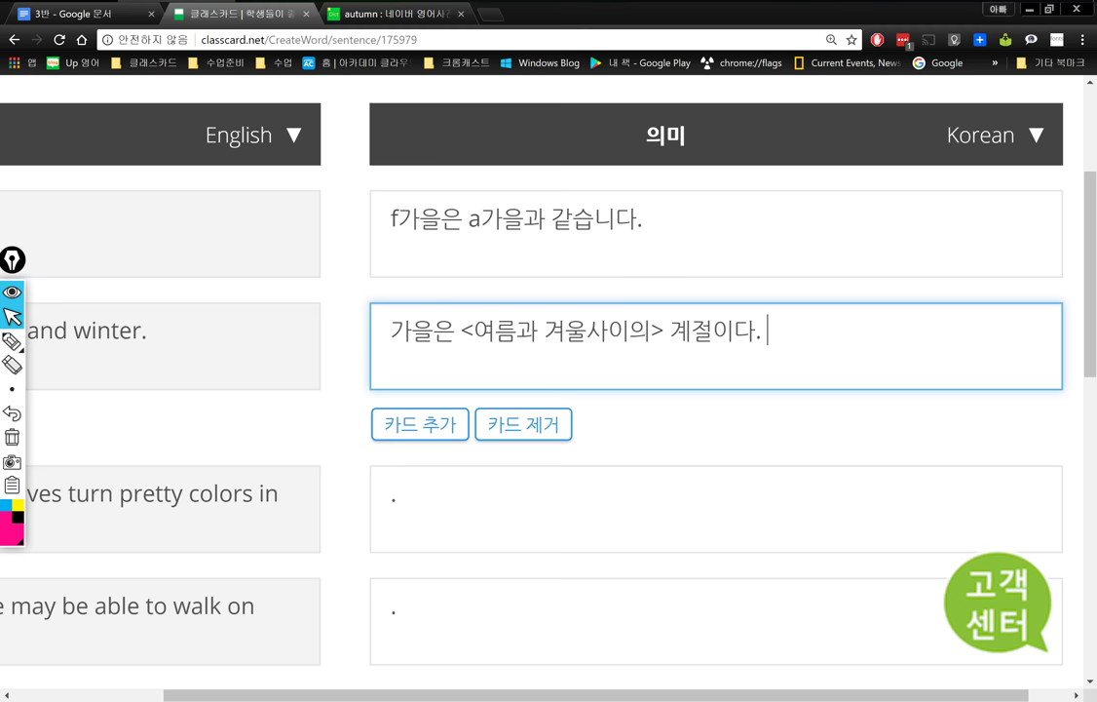
Highlight "가을은", "계절이다." and the bracketed phrase "여름과 겨울사이의" in turn to examine the Korean sentence structure
double_click(453, 332)
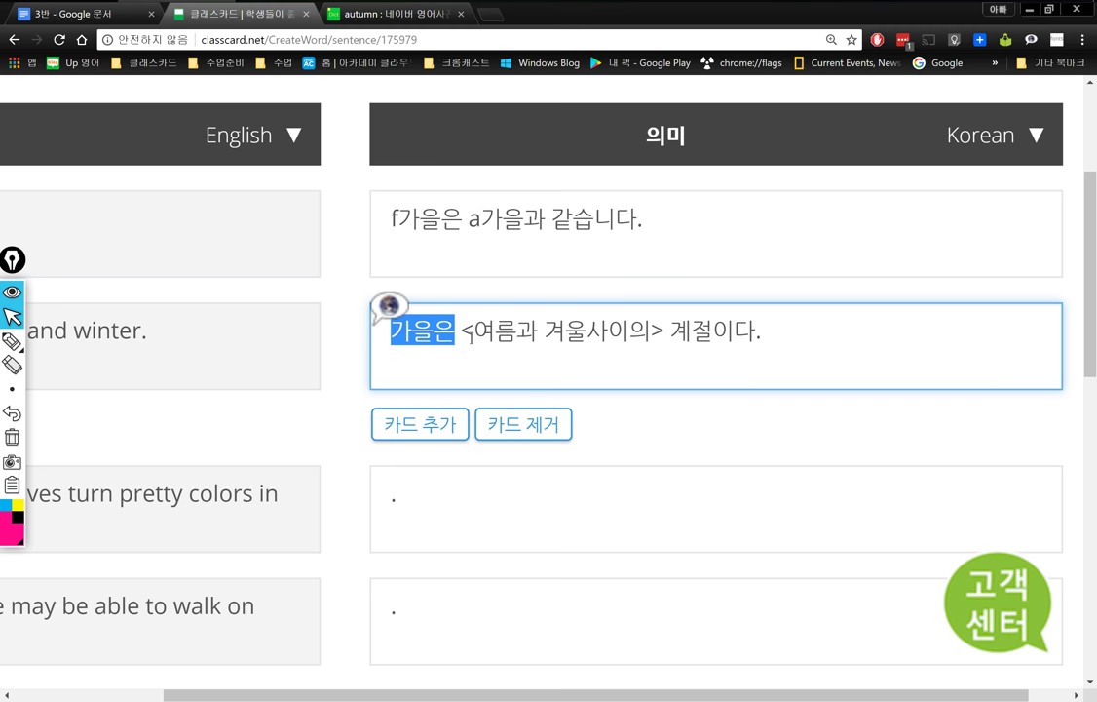
left_click_drag(670, 332, 756, 336)
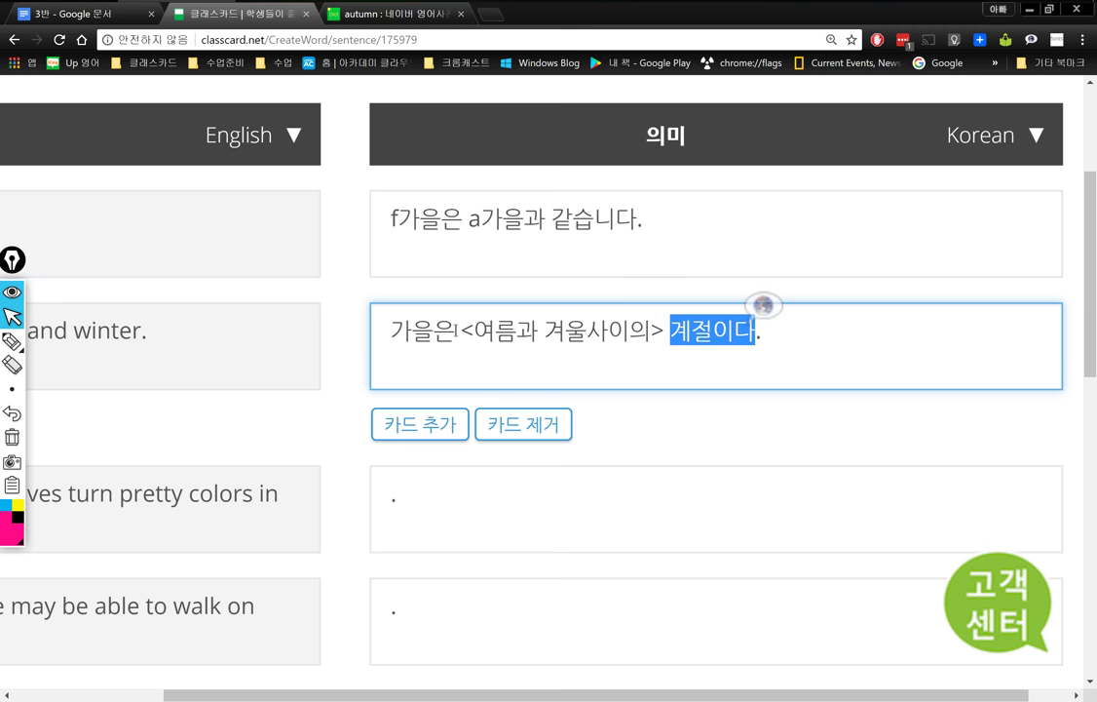
double_click(462, 332)
left_click_drag(670, 333, 761, 334)
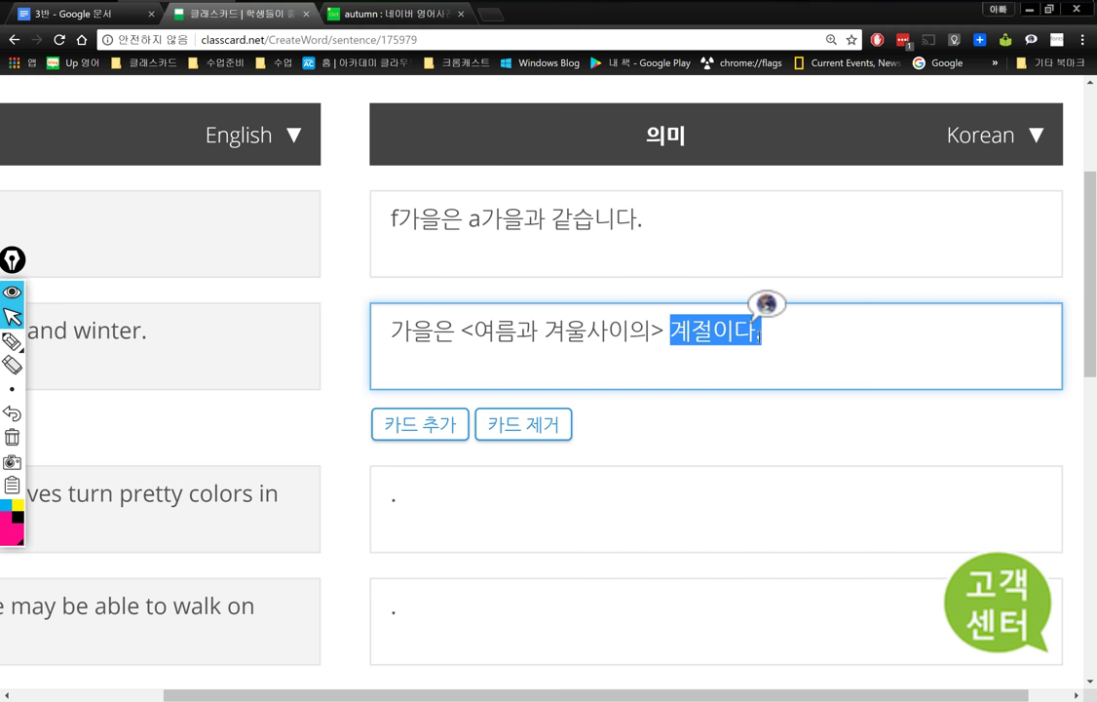
left_click_drag(651, 332, 474, 332)
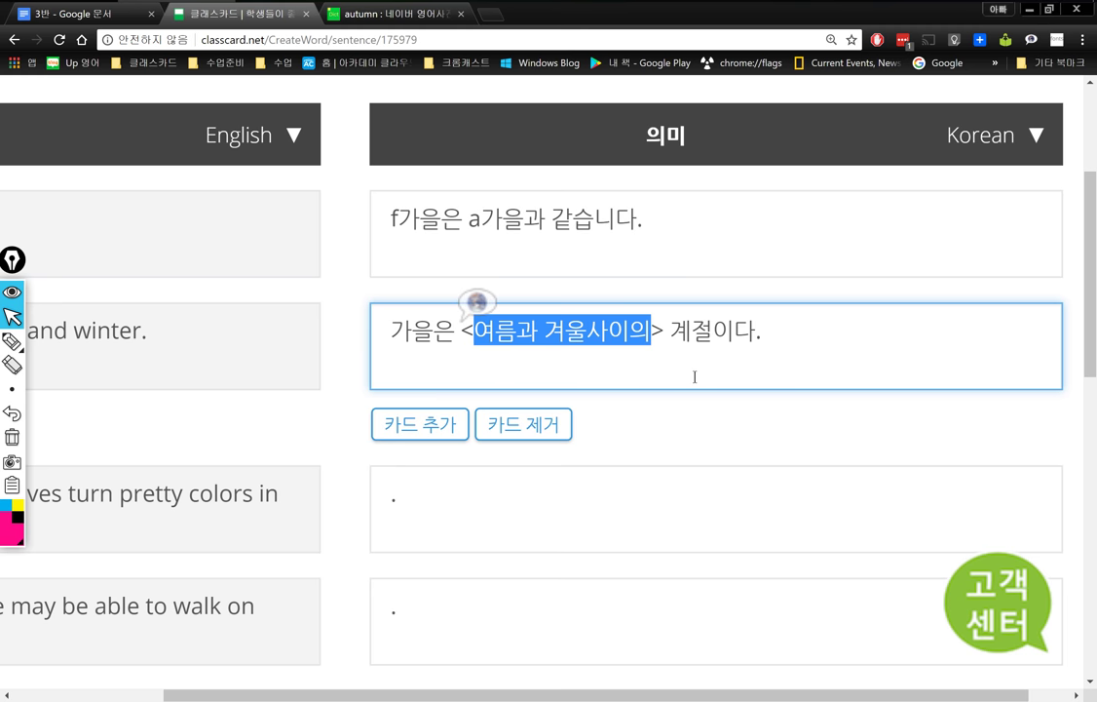
Switch to Word and write the sentence "Fall is the season 〈between summer and winter〉." on a new line
key("alt+Tab")
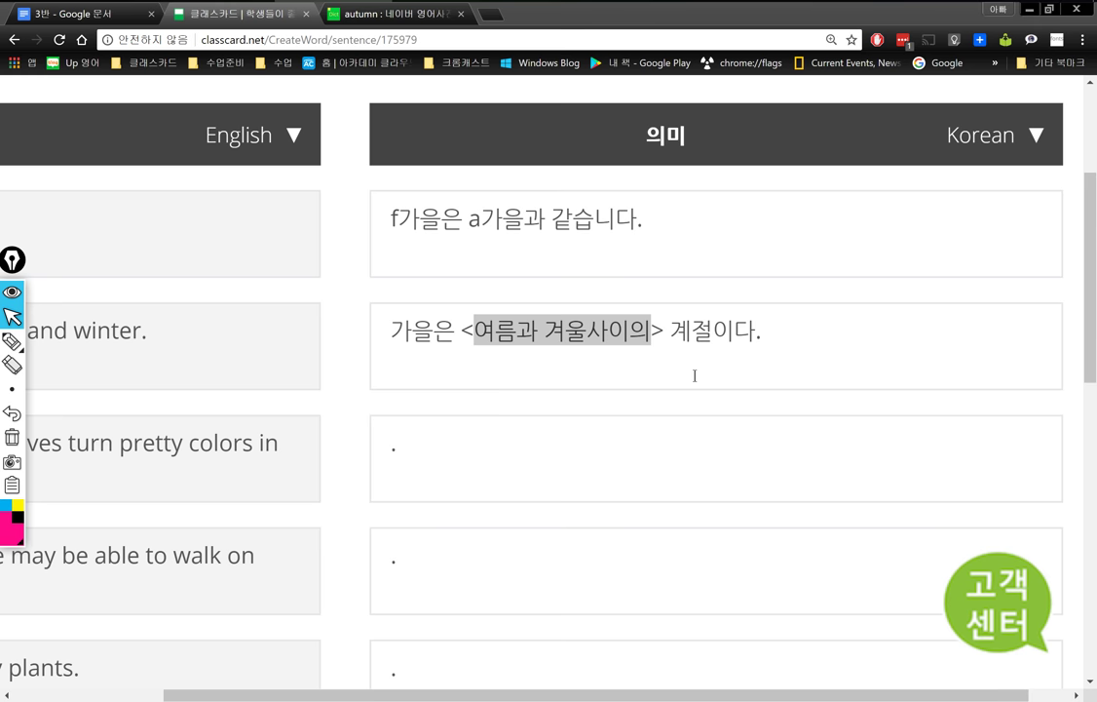
key("alt+Tab")
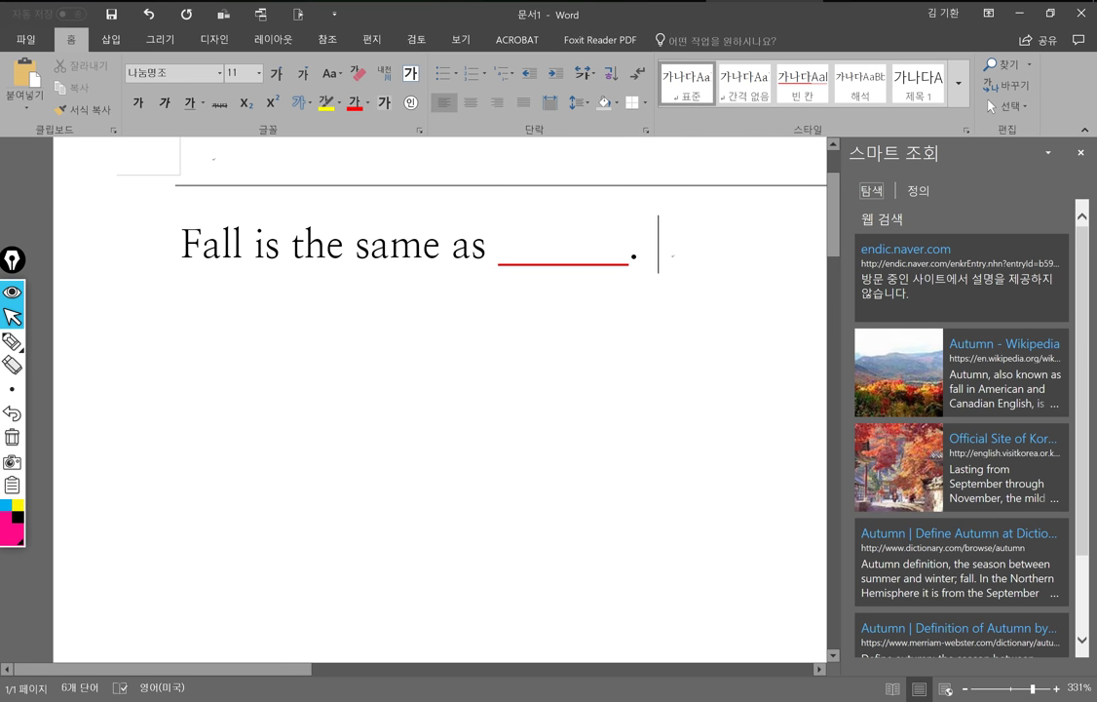
key("Return")
type("Fall si")
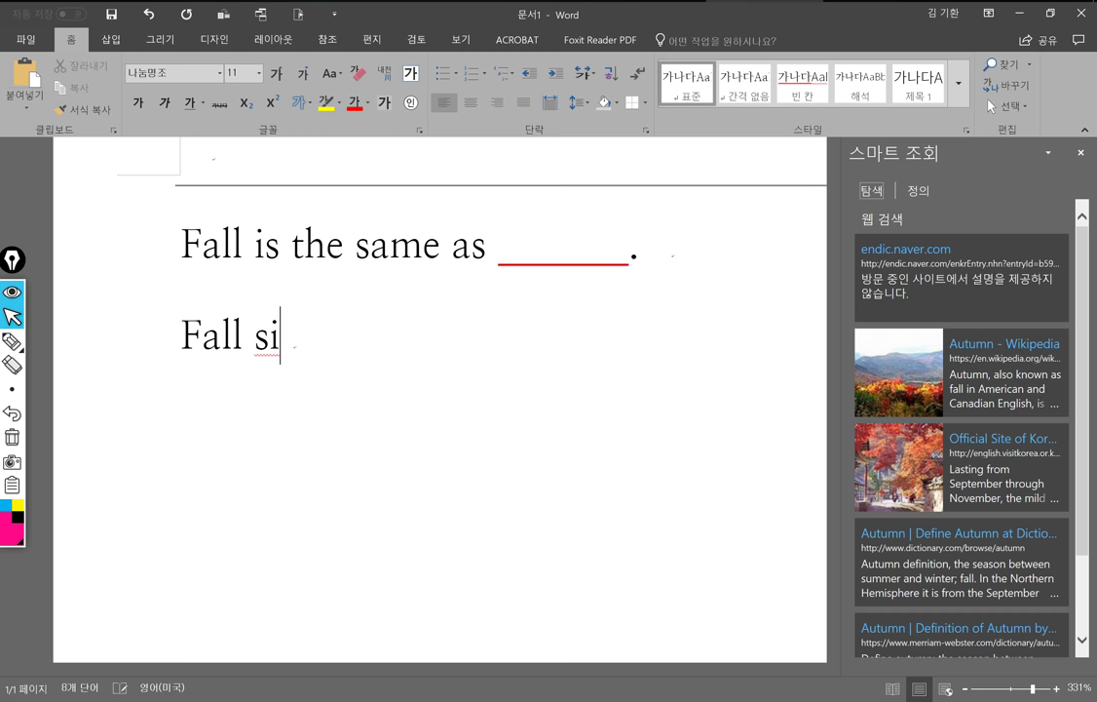
key("BackSpace")
key("BackSpace")
key("BackSpace")
type("is the s")
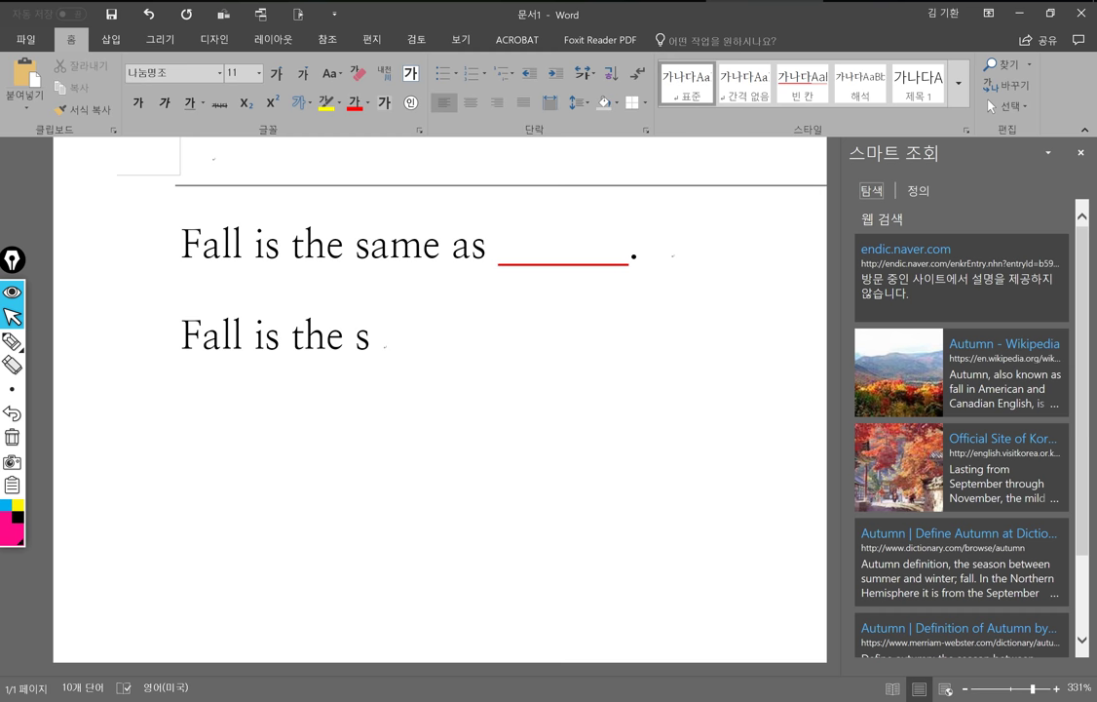
type("eason")
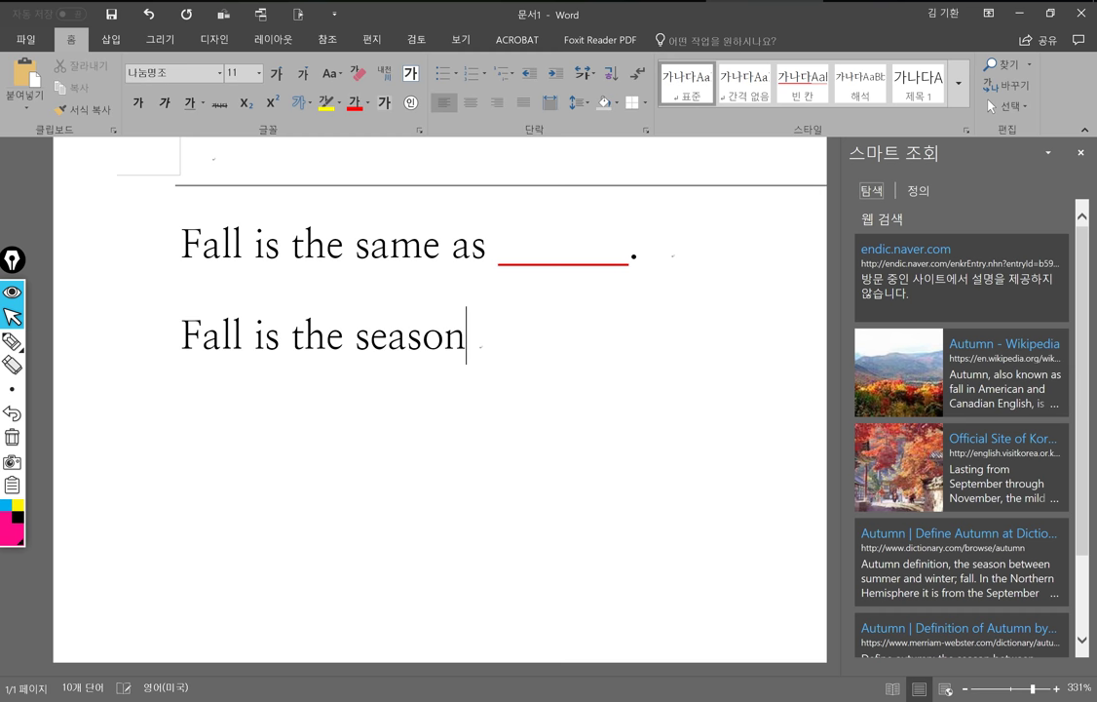
type(" 〈between wu")
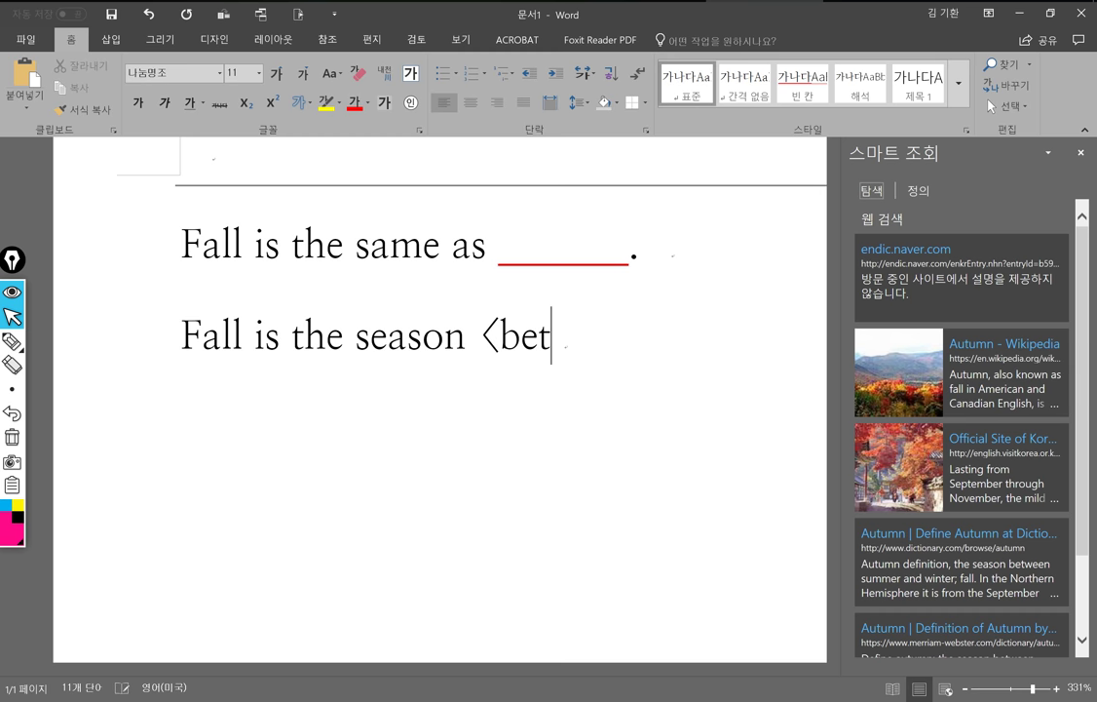
key("BackSpace")
key("BackSpace")
type("s")
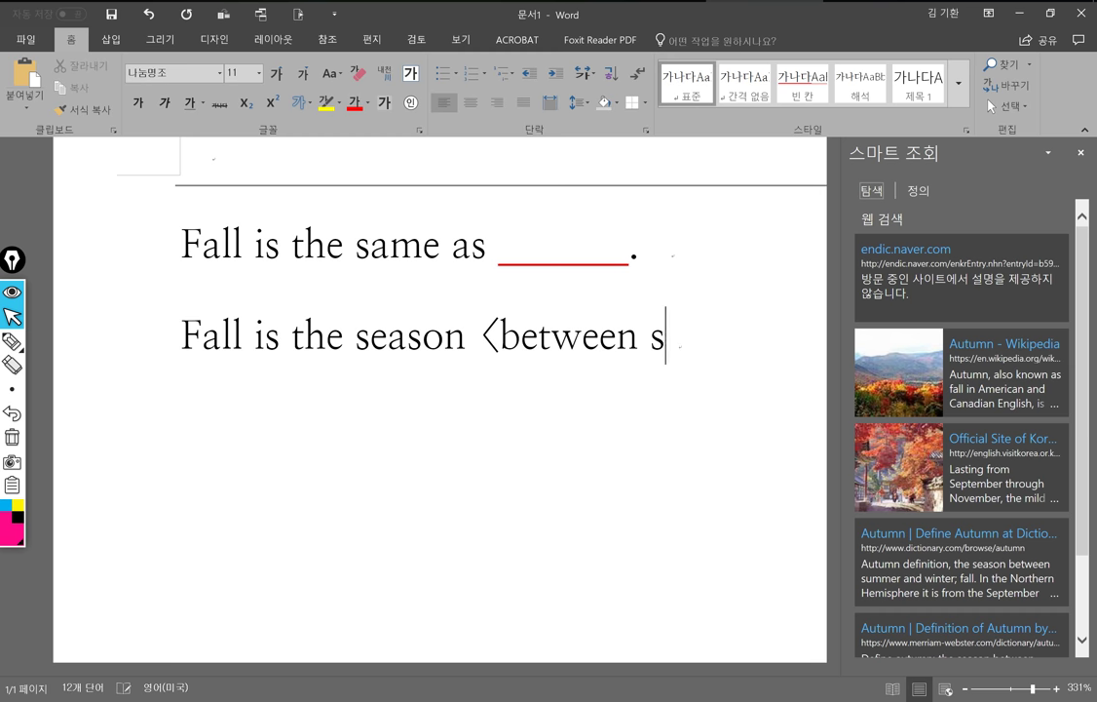
type("ummer and winter")
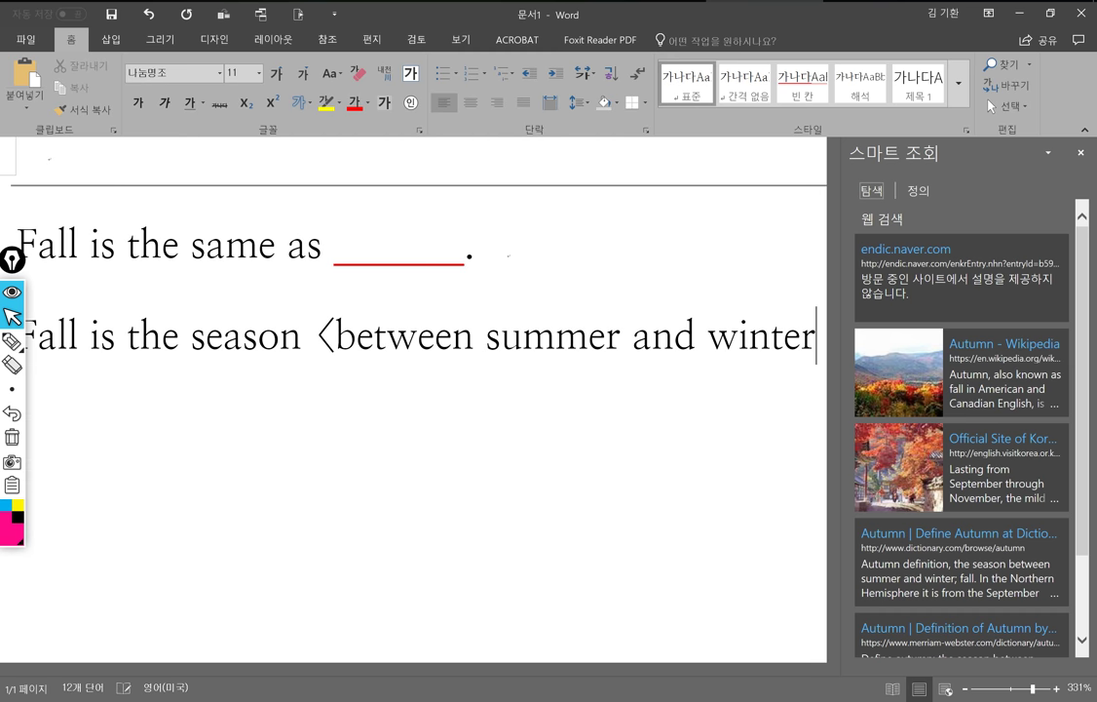
type("〉.")
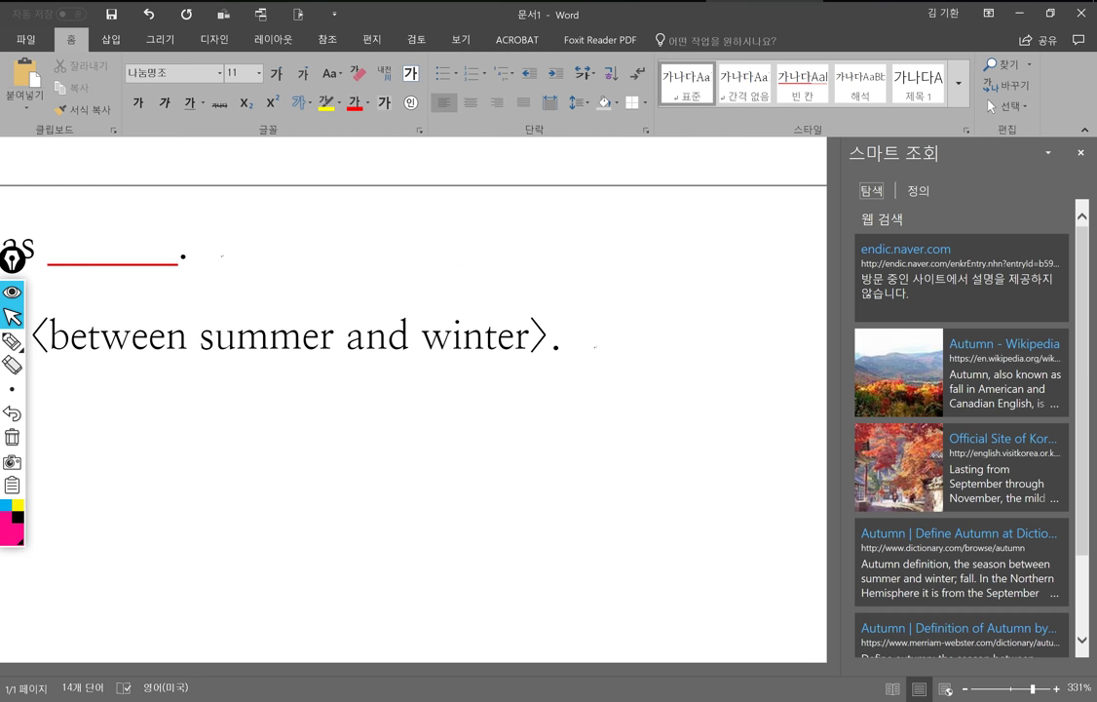
Format "season", "summer" and "winter" in the second sentence as red underlined blanks that hide the words
scroll(413, 399, "down", 13)
scroll(539, 393, "down", 2)
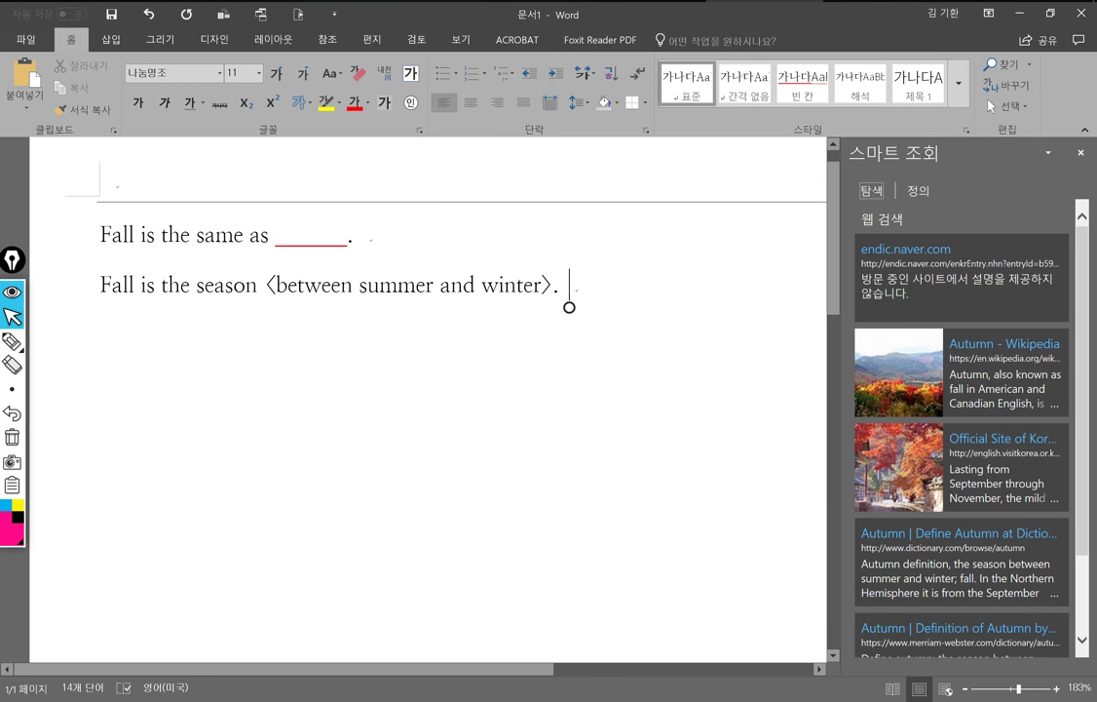
double_click(225, 307)
type("______")
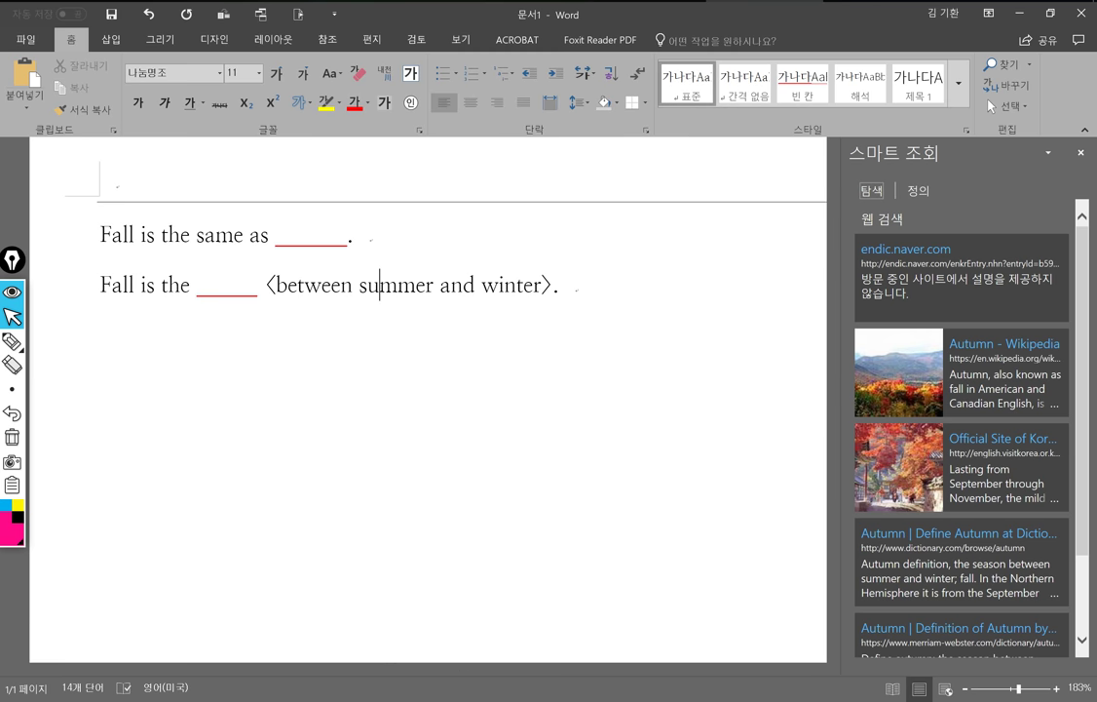
double_click(343, 285)
key("ctrl+v")
double_click(502, 285)
key("ctrl+v")
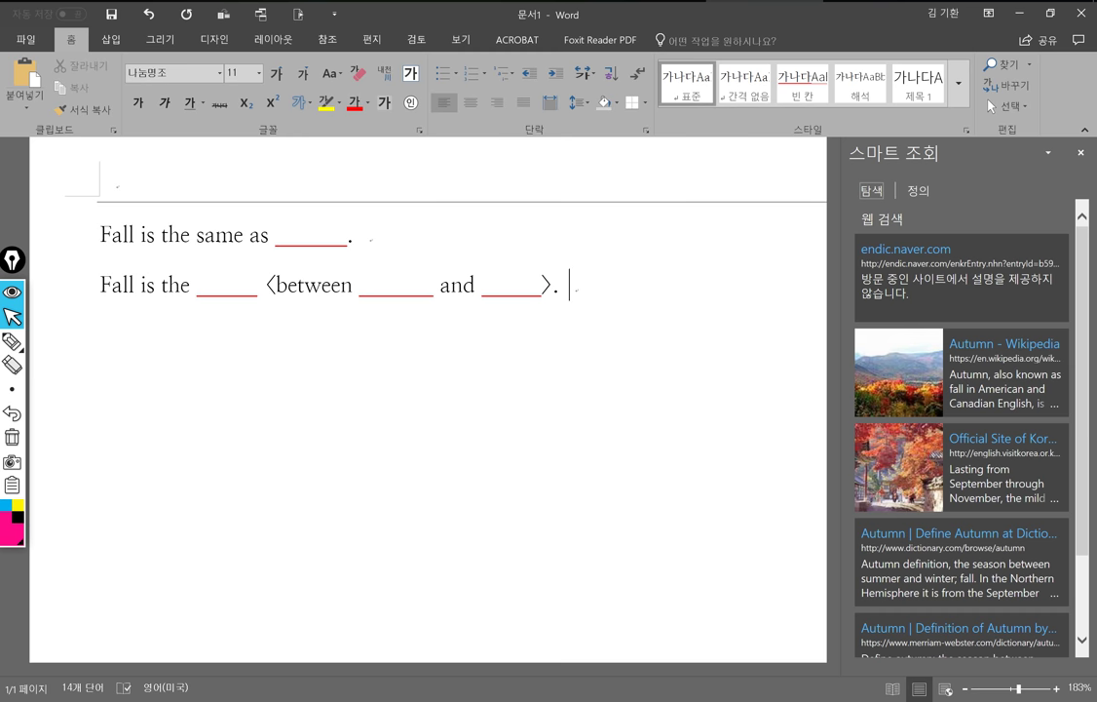
Start a new line below the second sentence and switch back to the Classcard sentence set editor in the browser
key("Return")
key("alt+Tab")
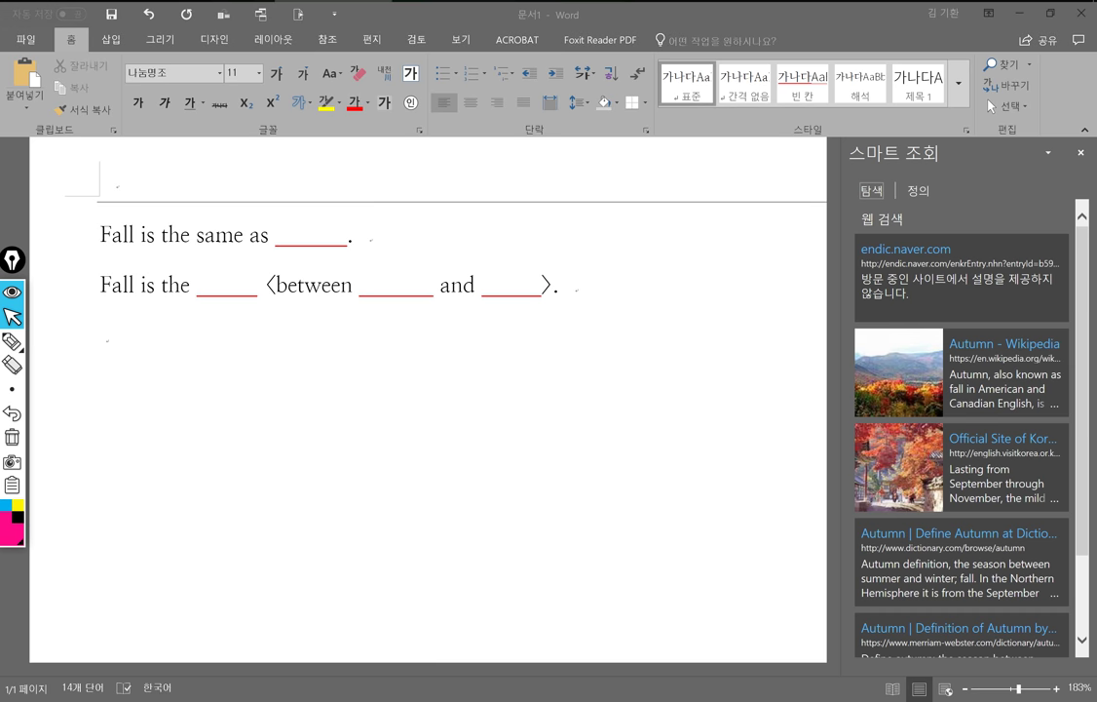
key("alt+Tab")
key("alt+Tab")
key("alt+Tab")
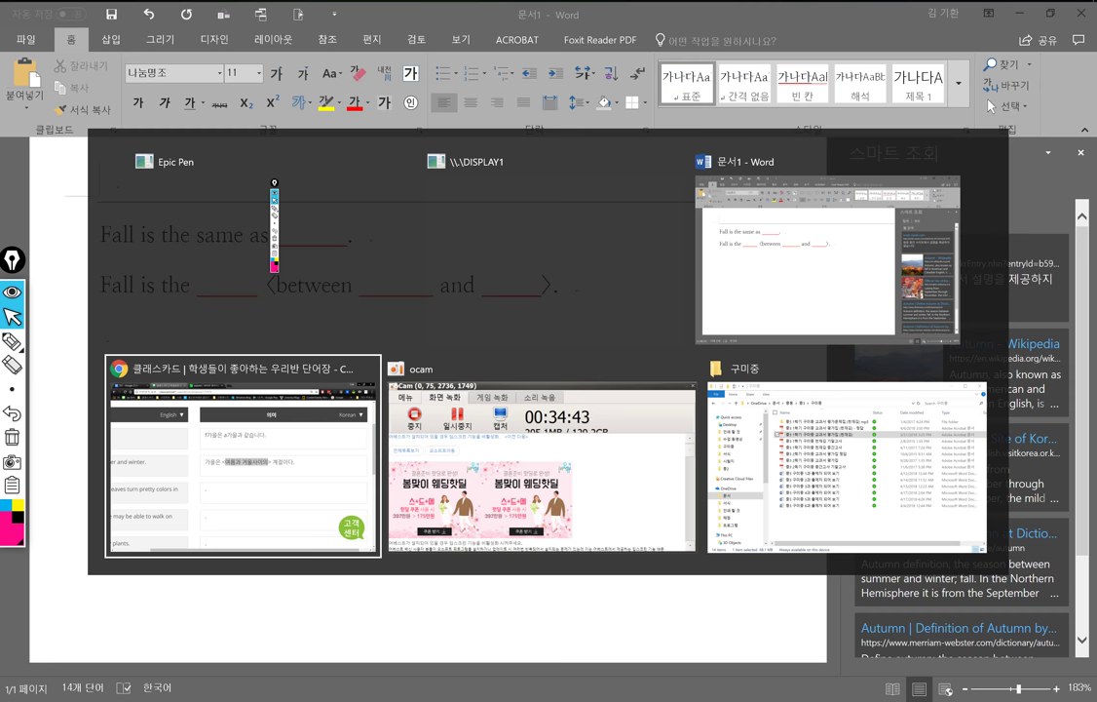
Review the first card's Korean meaning and highlight "가을은" and "계절이다" in the second card's meaning
scroll(476, 463, "right", 3)
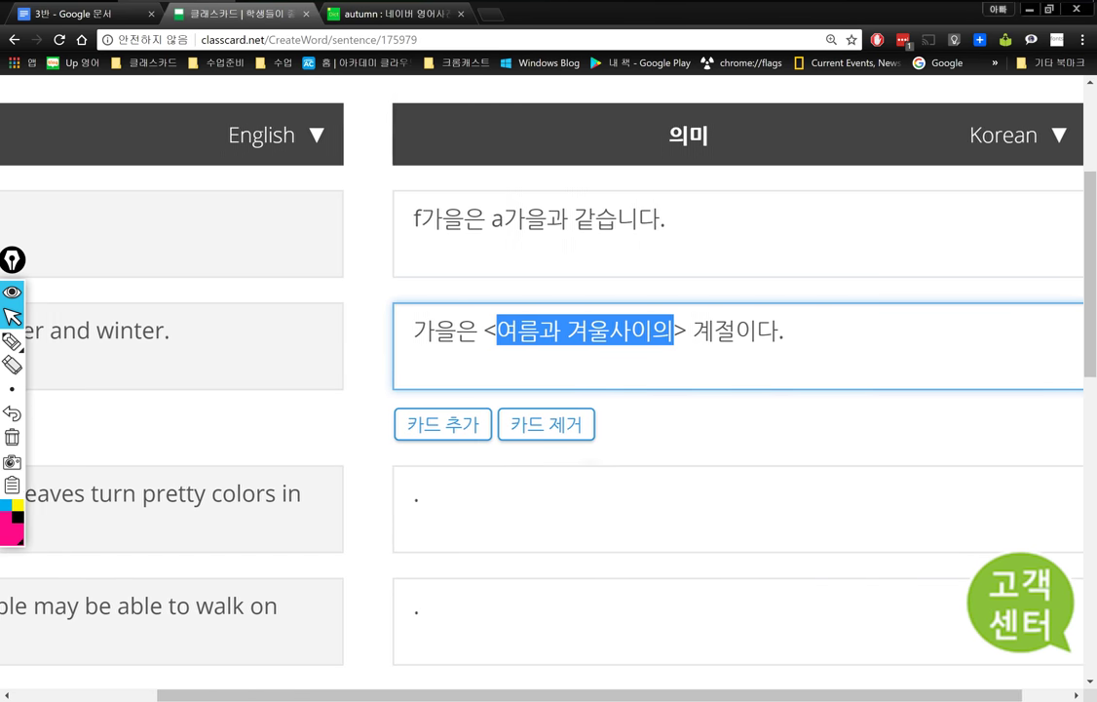
left_click(455, 243)
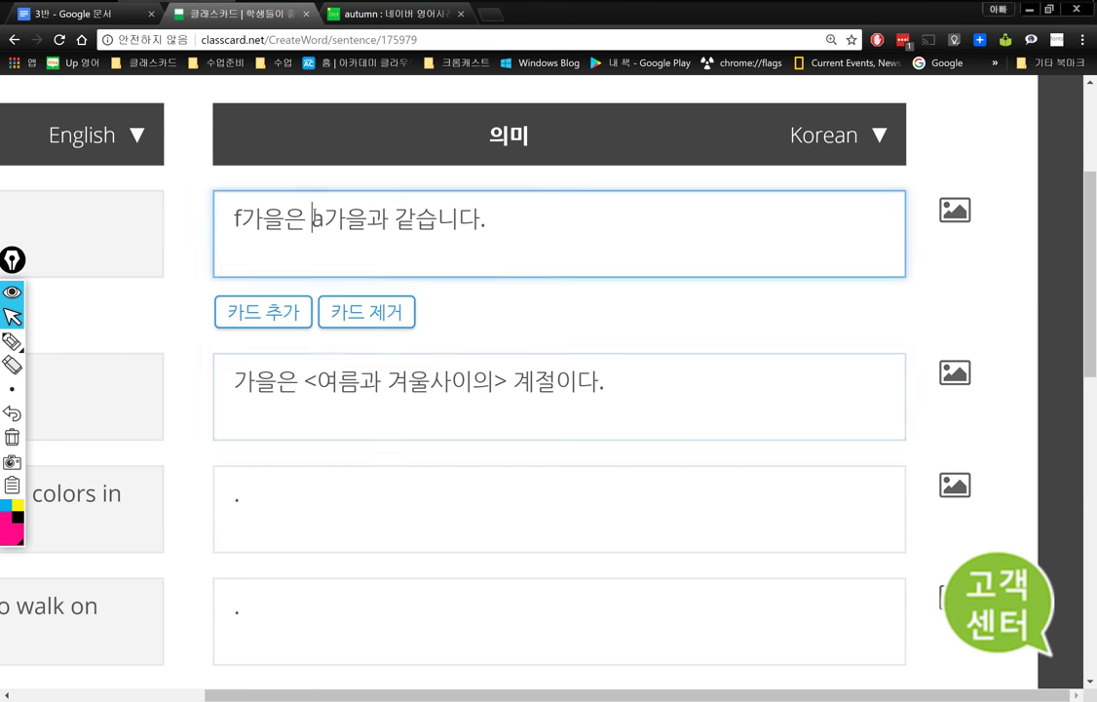
triple_click(455, 244)
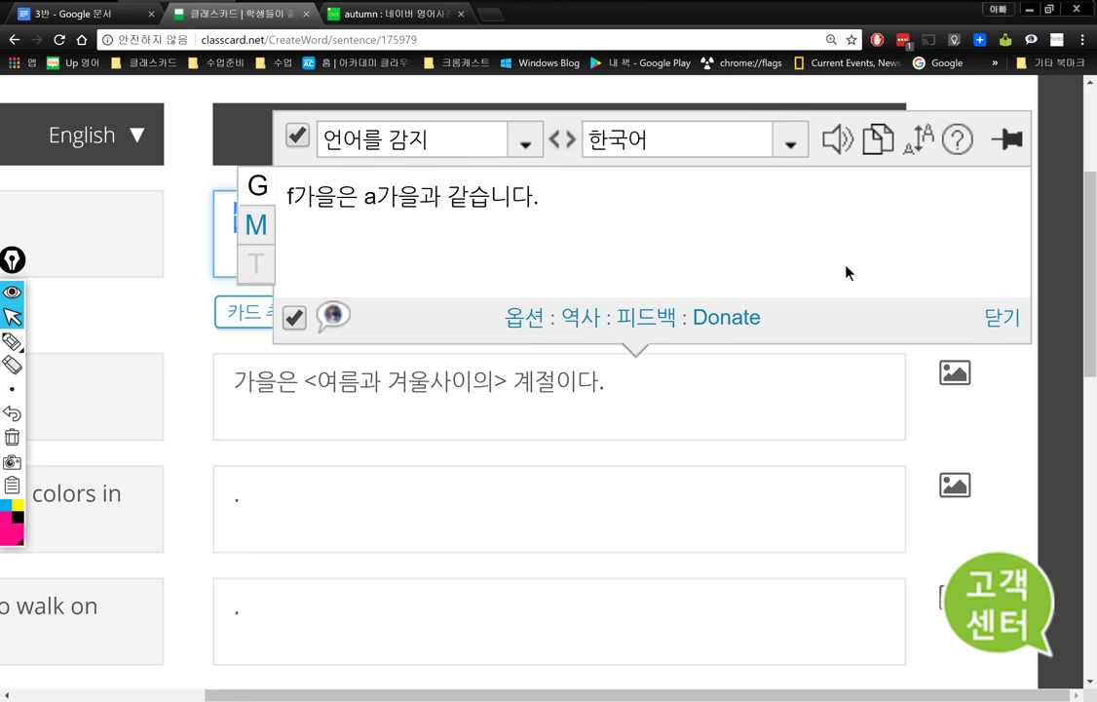
left_click(240, 244)
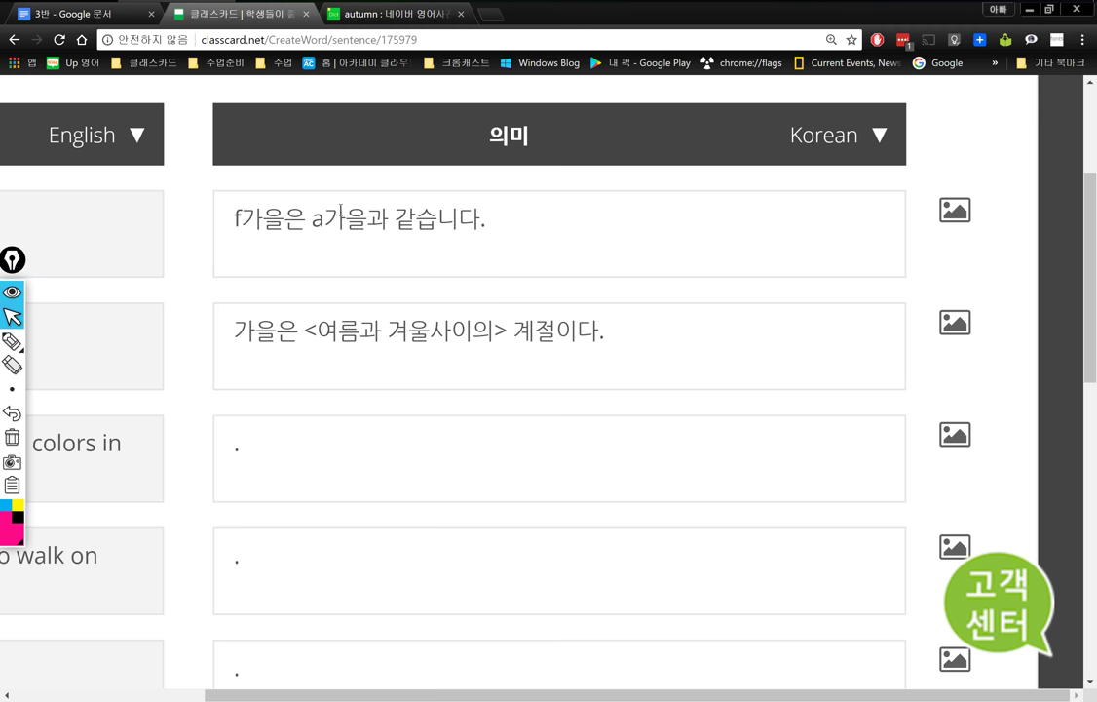
left_click_drag(234, 330, 298, 330)
left_click_drag(509, 331, 596, 330)
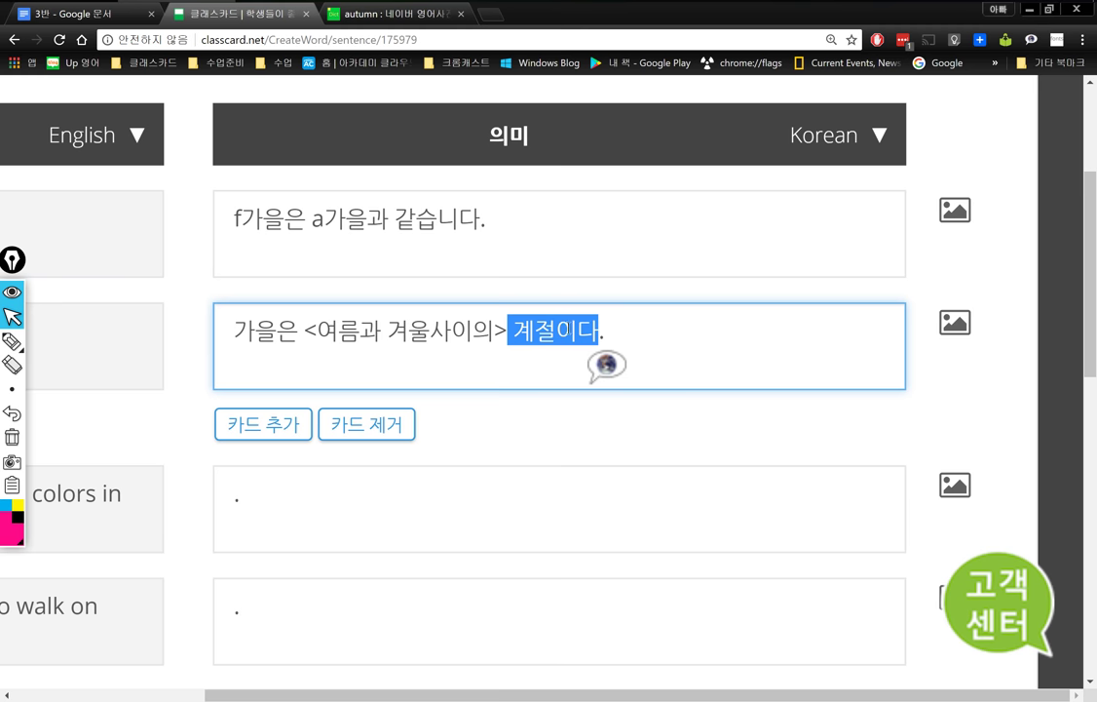
Highlight the bracketed phrase "여름과 겨울사이의" in the second card's Korean meaning, then clear the highlight
left_click(563, 330)
left_click_drag(495, 333, 317, 333)
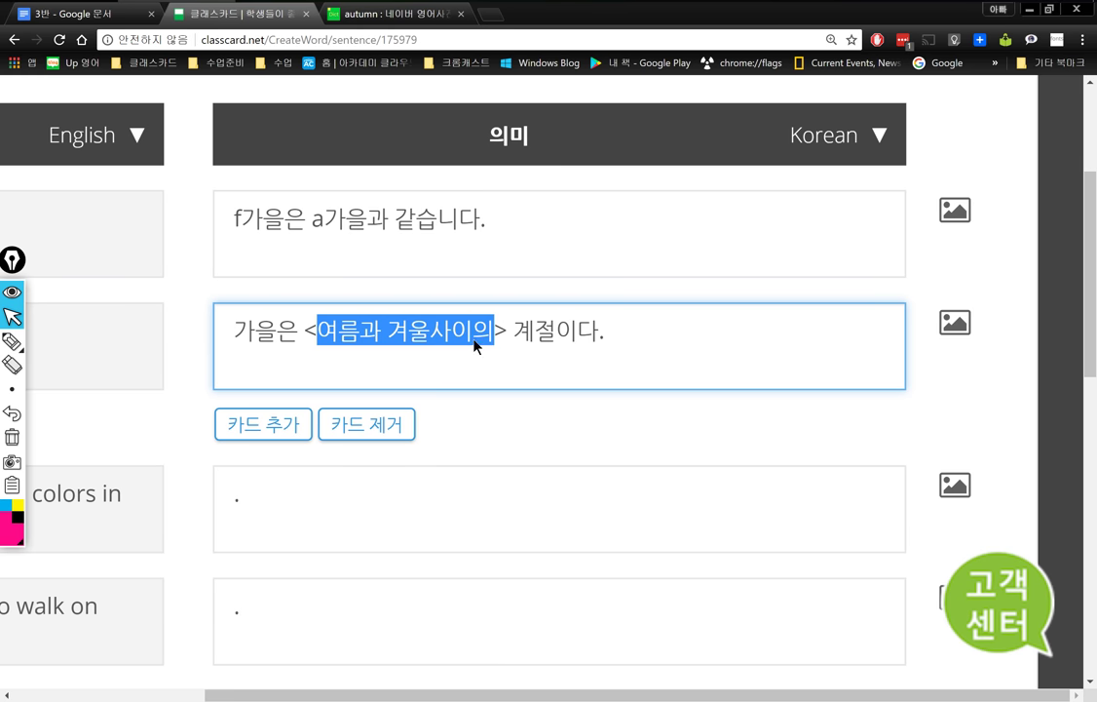
left_click(382, 341)
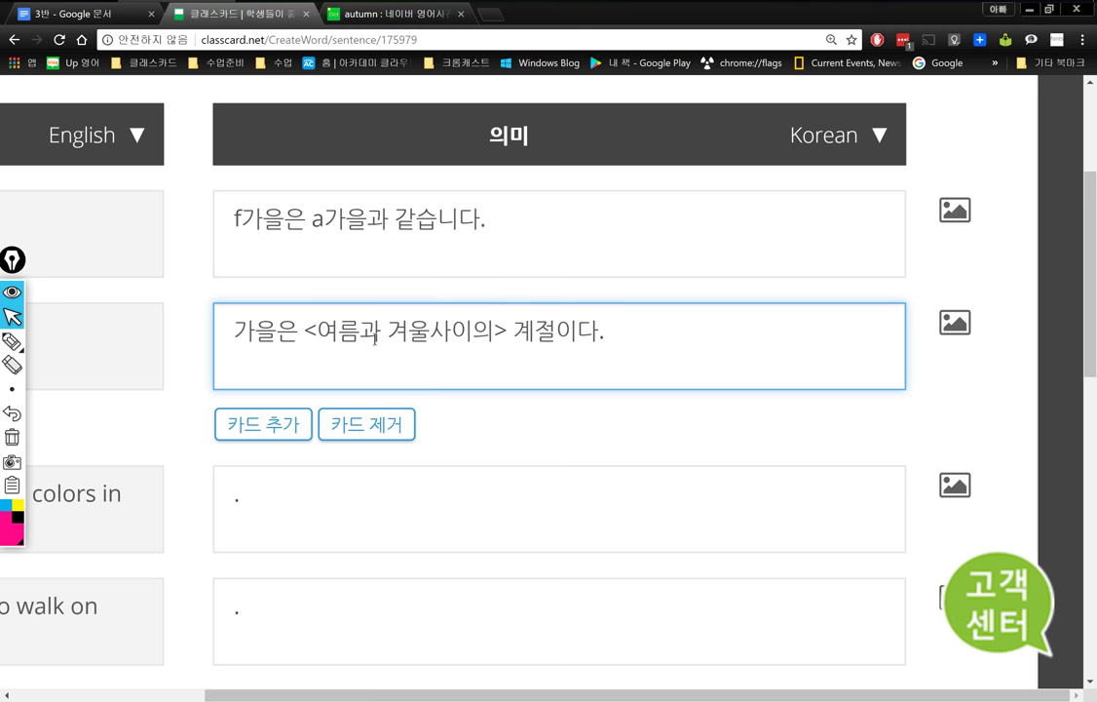
Mark pen slashes before "and" and before "in" in the third card's English sentence, then erase the marks and return to the normal pointer
scroll(382, 341, "left", 3)
scroll(334, 502, "left", 5)
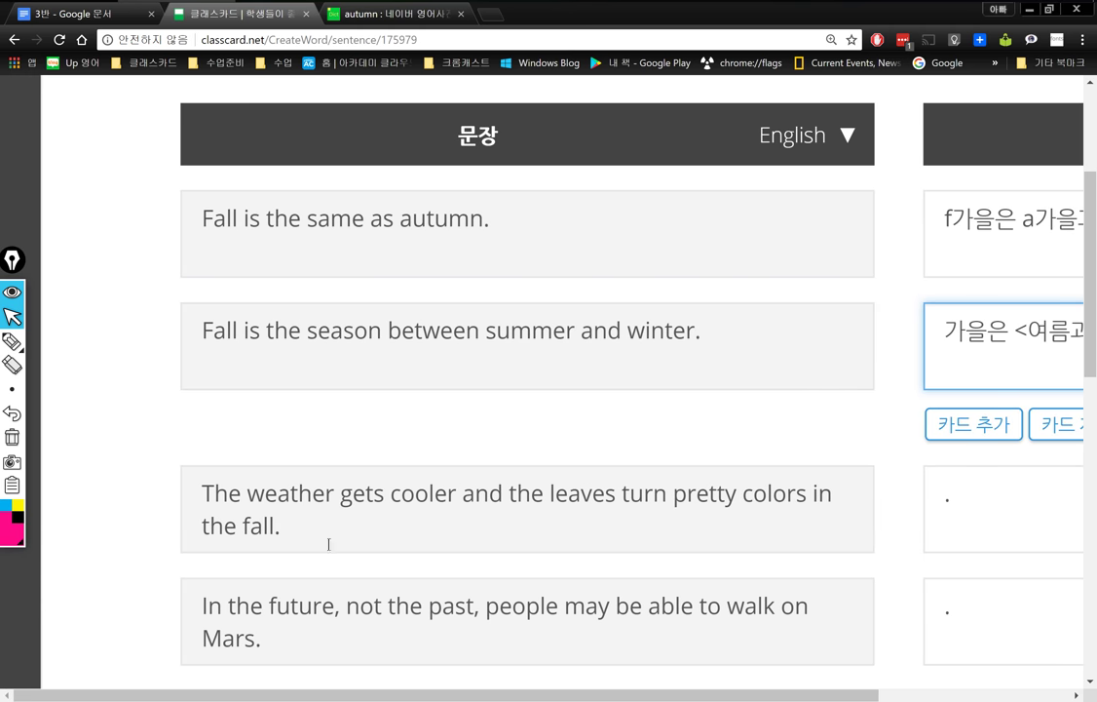
left_click(457, 494)
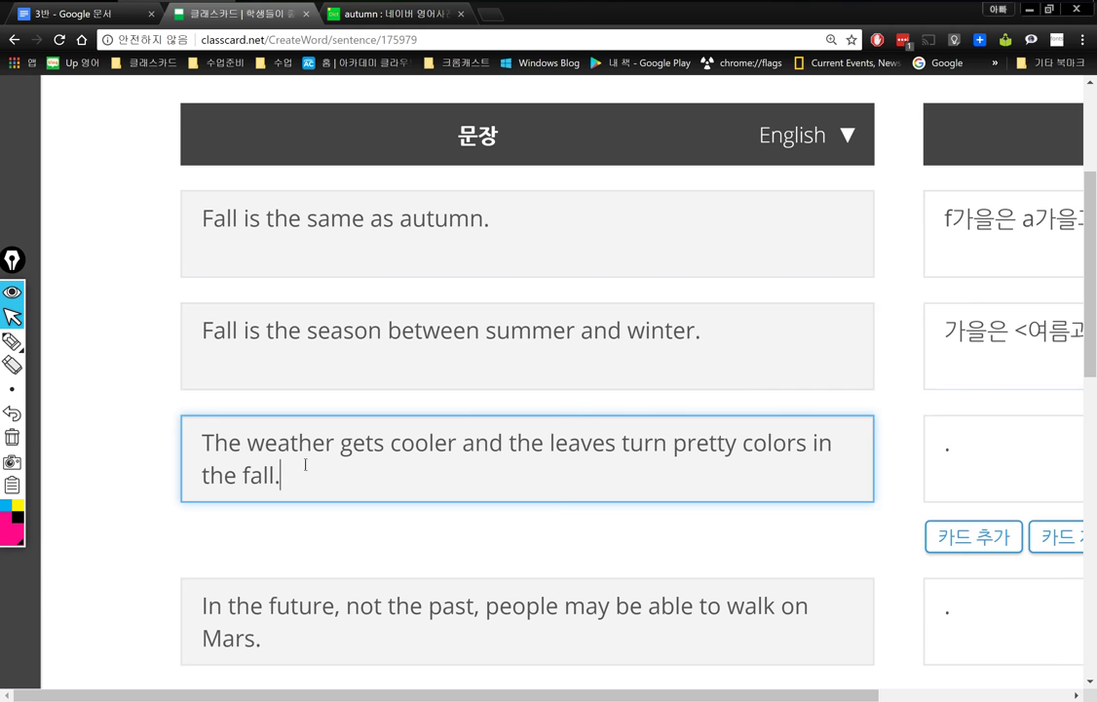
left_click_drag(385, 466, 194, 422)
left_click(365, 446)
key("ctrl+shift+p")
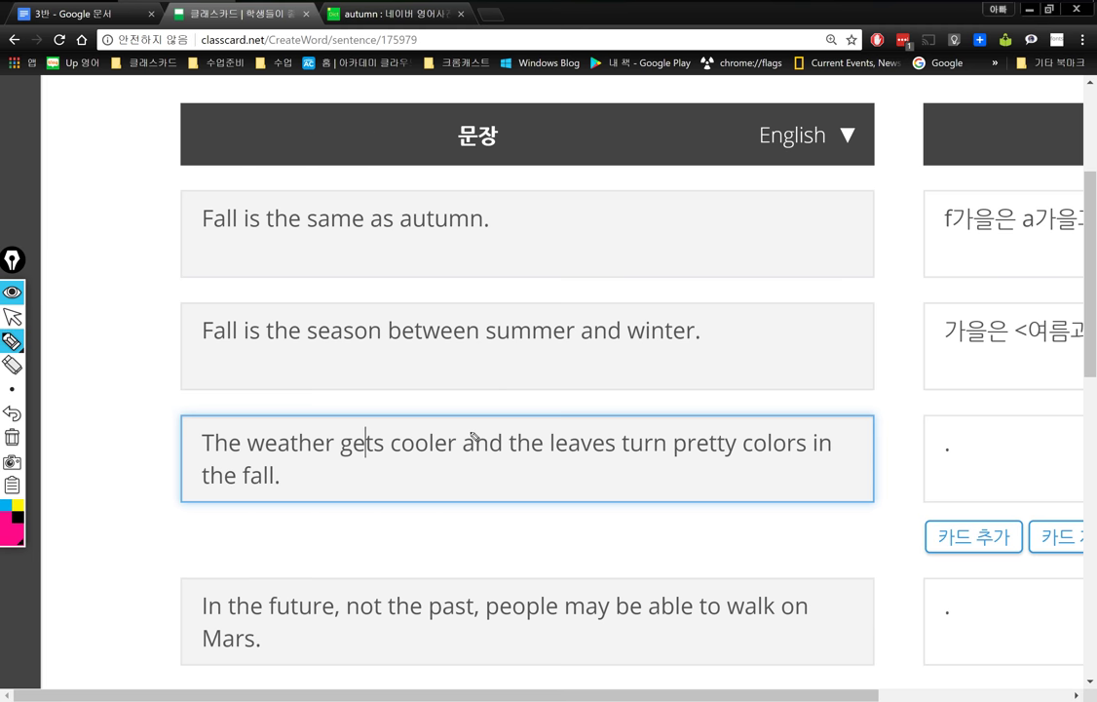
left_click_drag(467, 441, 475, 421)
left_click_drag(461, 472, 454, 476)
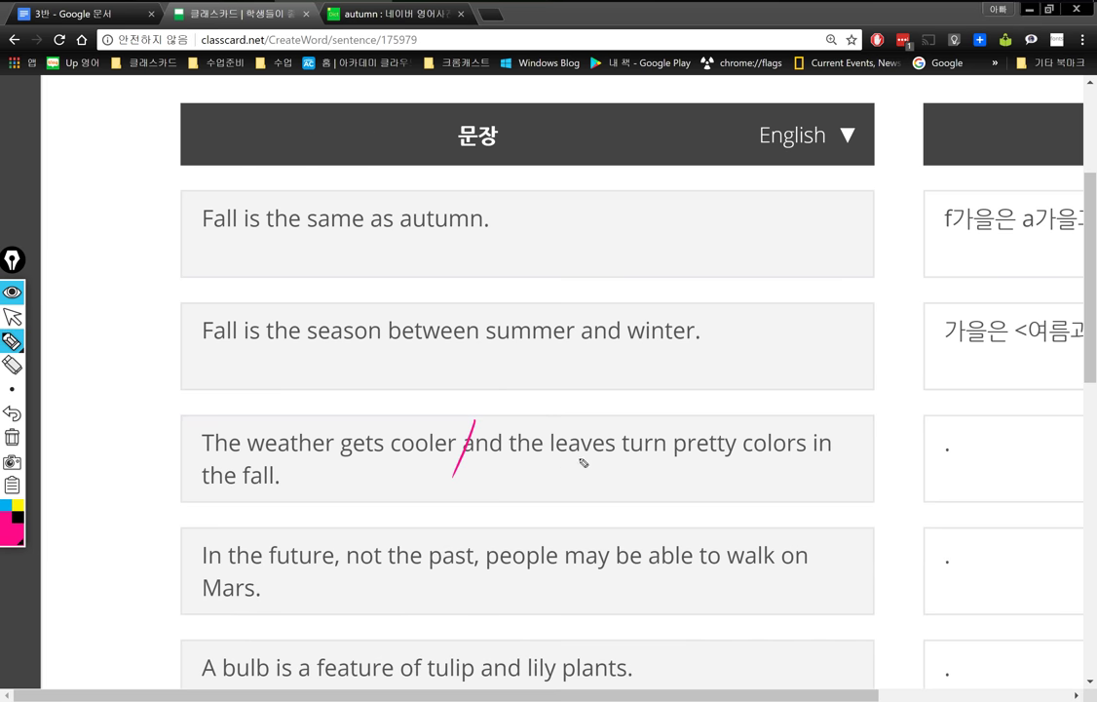
left_click_drag(821, 421, 802, 485)
key("ctrl")
key("ctrl+shift+z")
key("ctrl+shift+1")
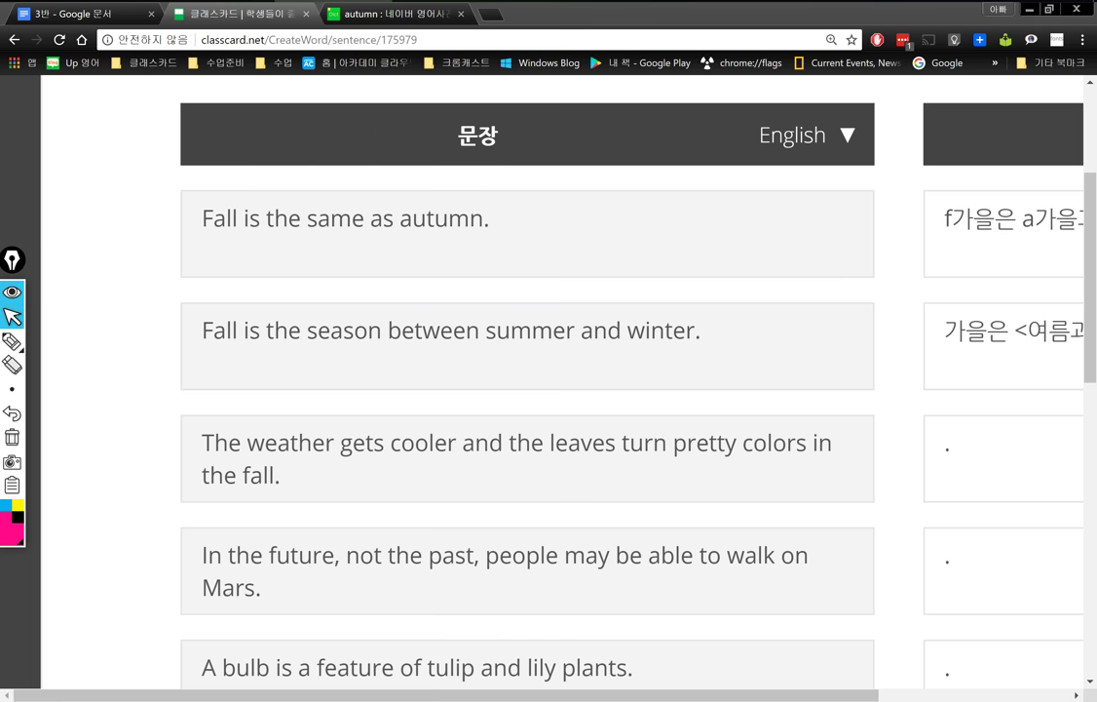
Enter "날씨가 점점 더 시원해지고, 그리고 나뭇잎들은 예쁜 색으로 바뀐다. / 가을에" as the third card's Korean meaning and highlight its first clause
left_click(707, 488)
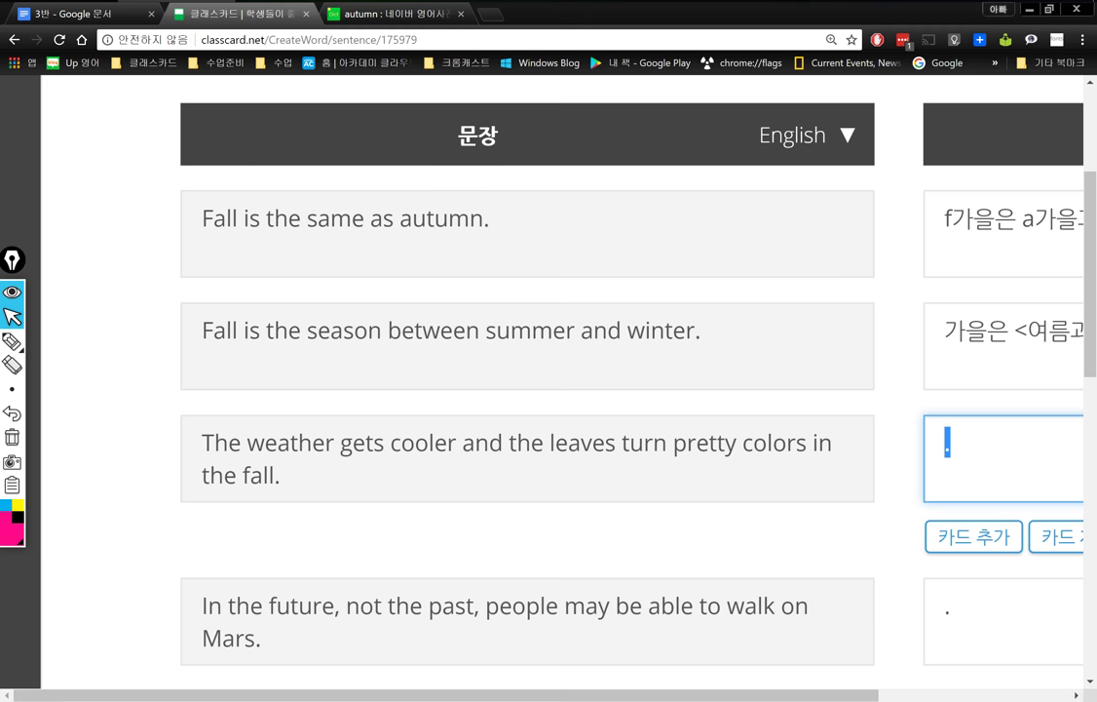
type("날씨가")
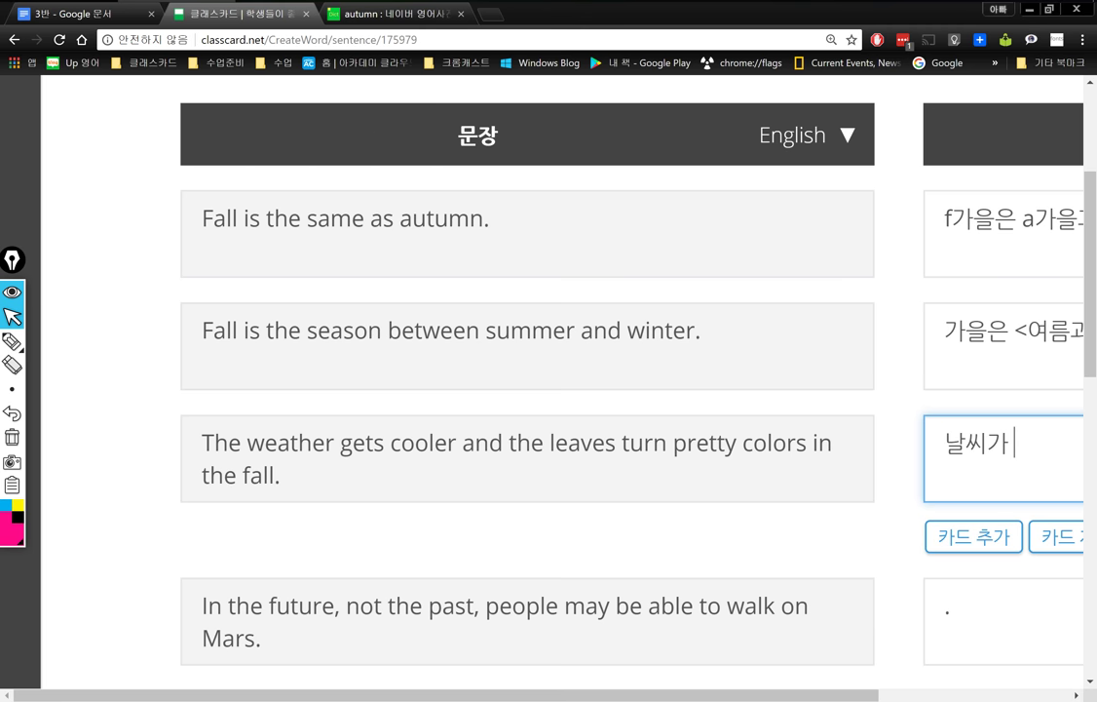
type(" 저ㅁ점 더")
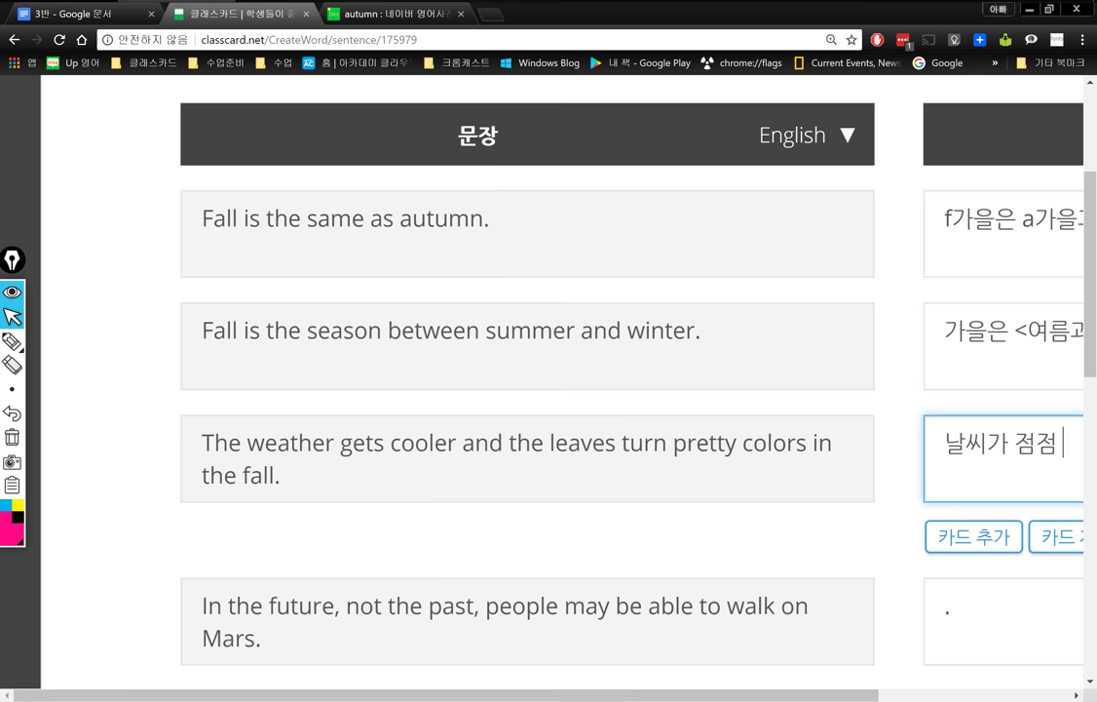
type(" 시원해")
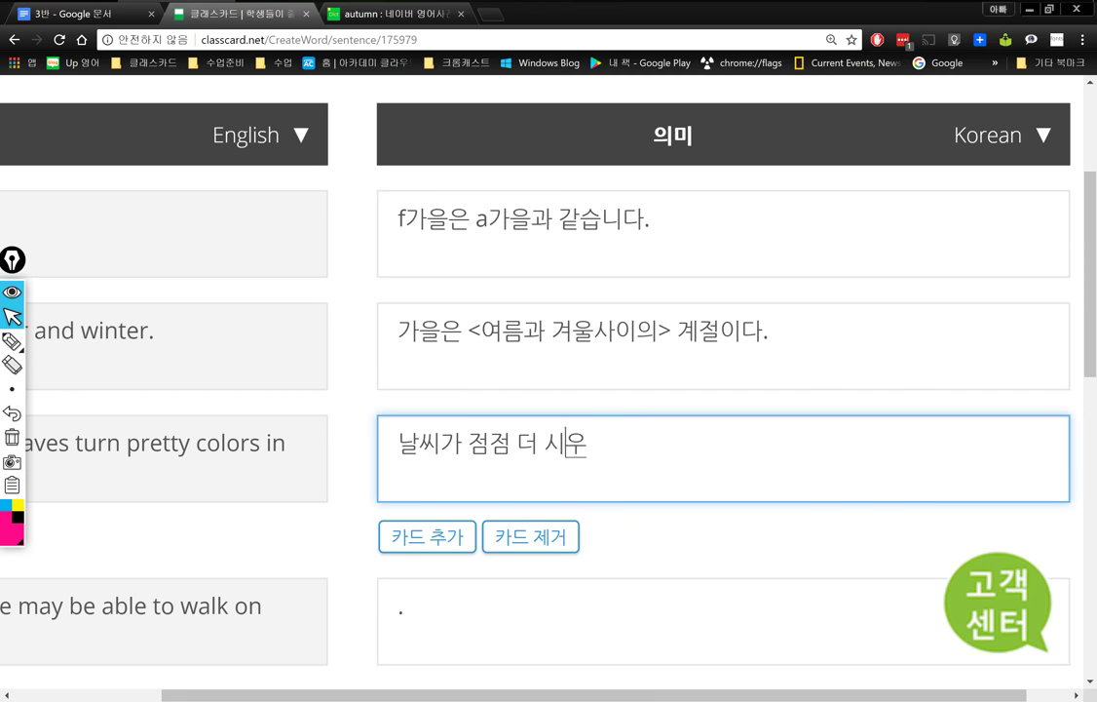
type("지고, 그리고 ")
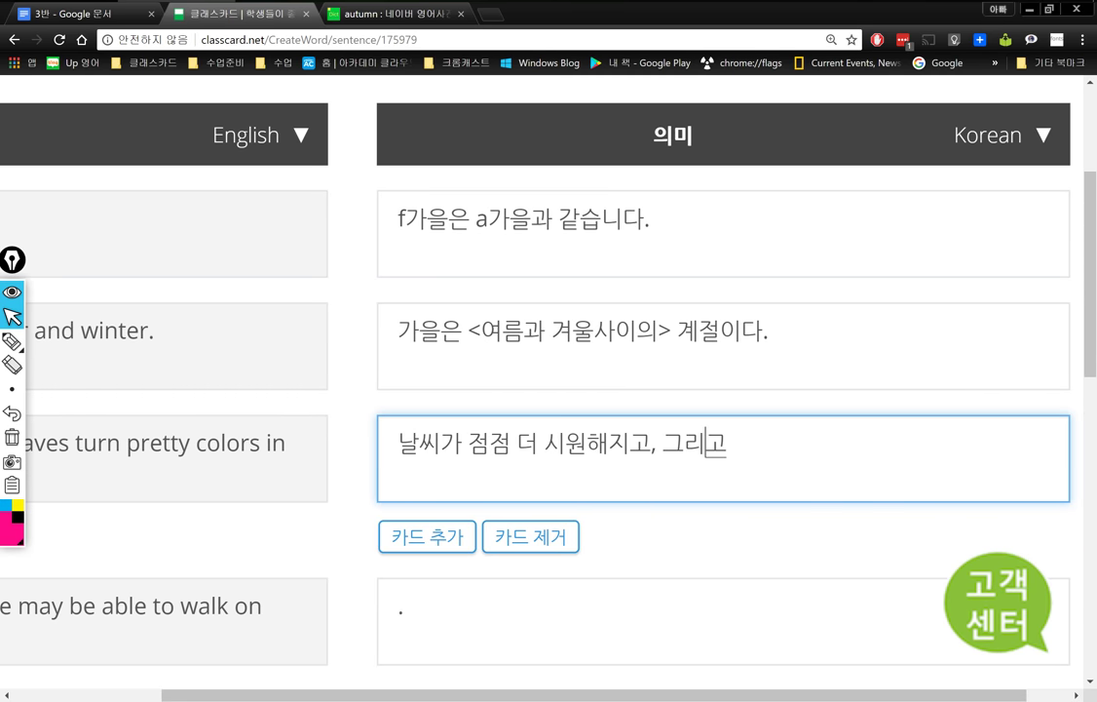
type("나뭇잎들은")
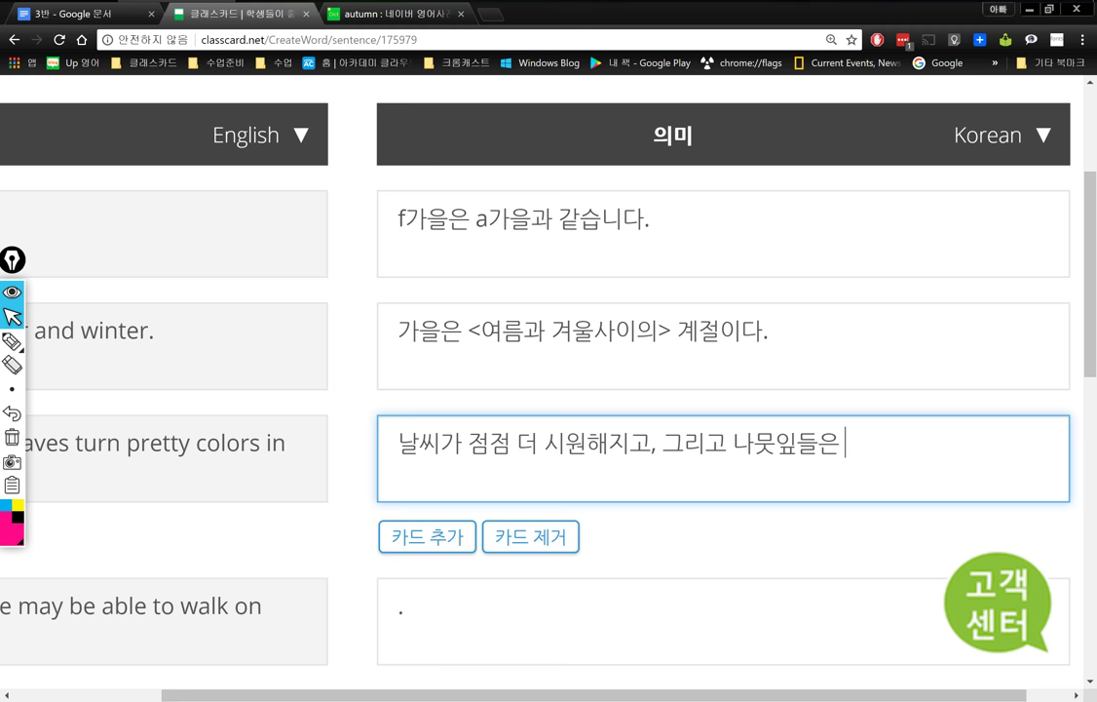
type(" 예쁜 색ㅇ")
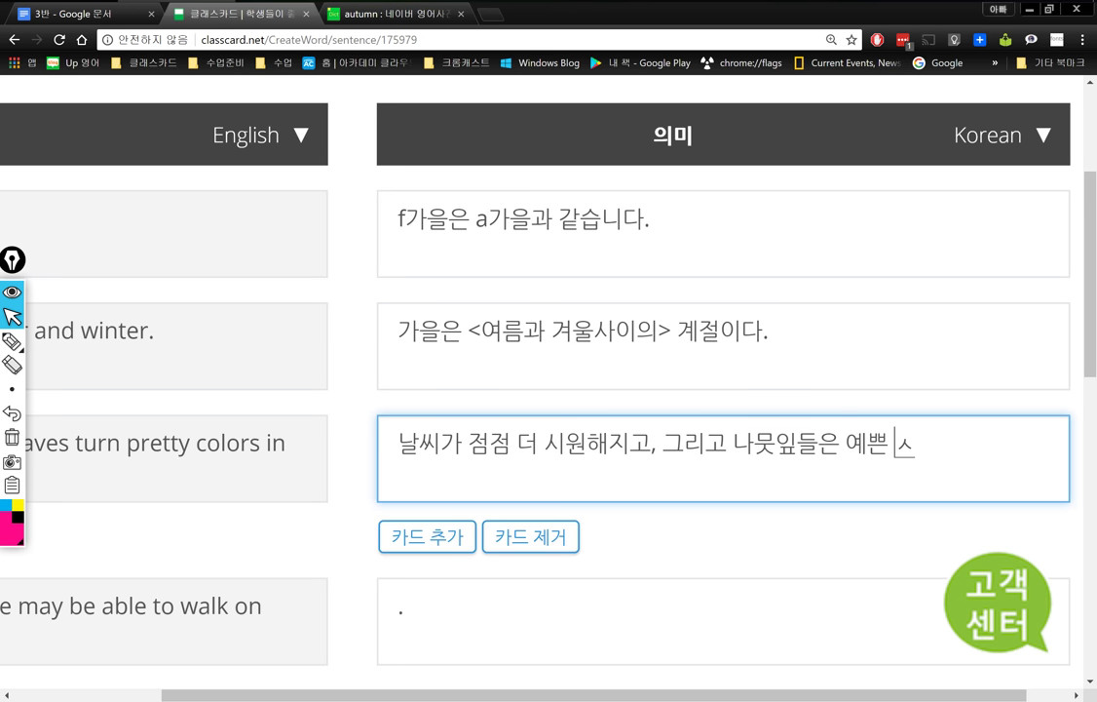
type("으로 바뀐다")
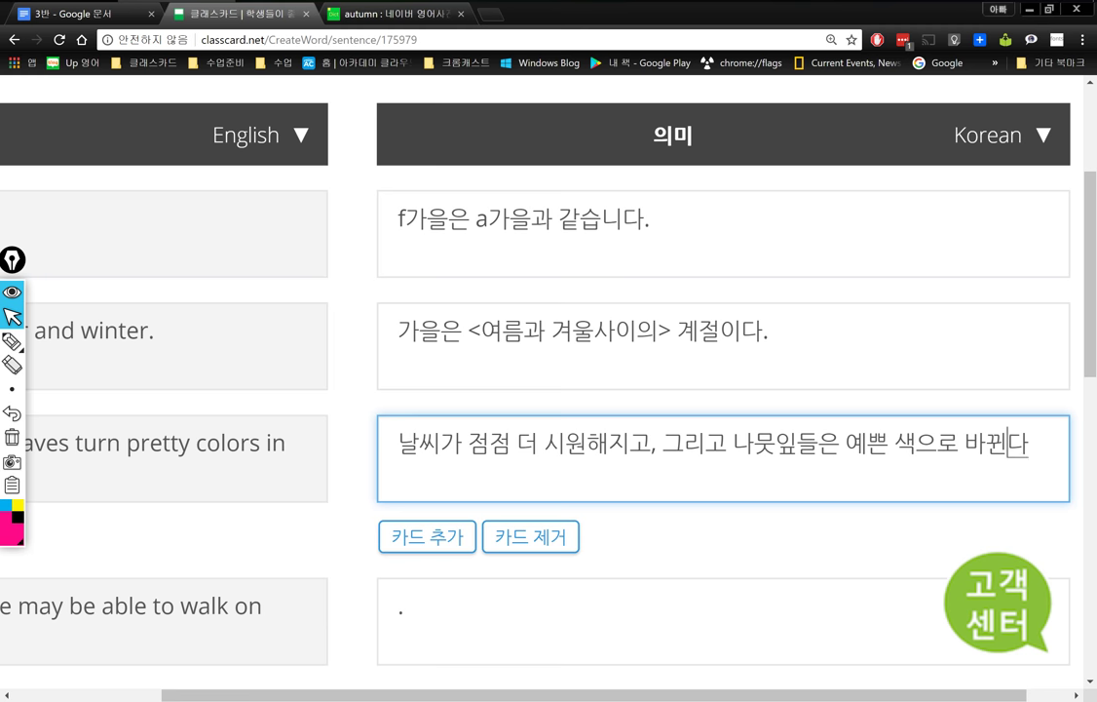
type(". / 가을에")
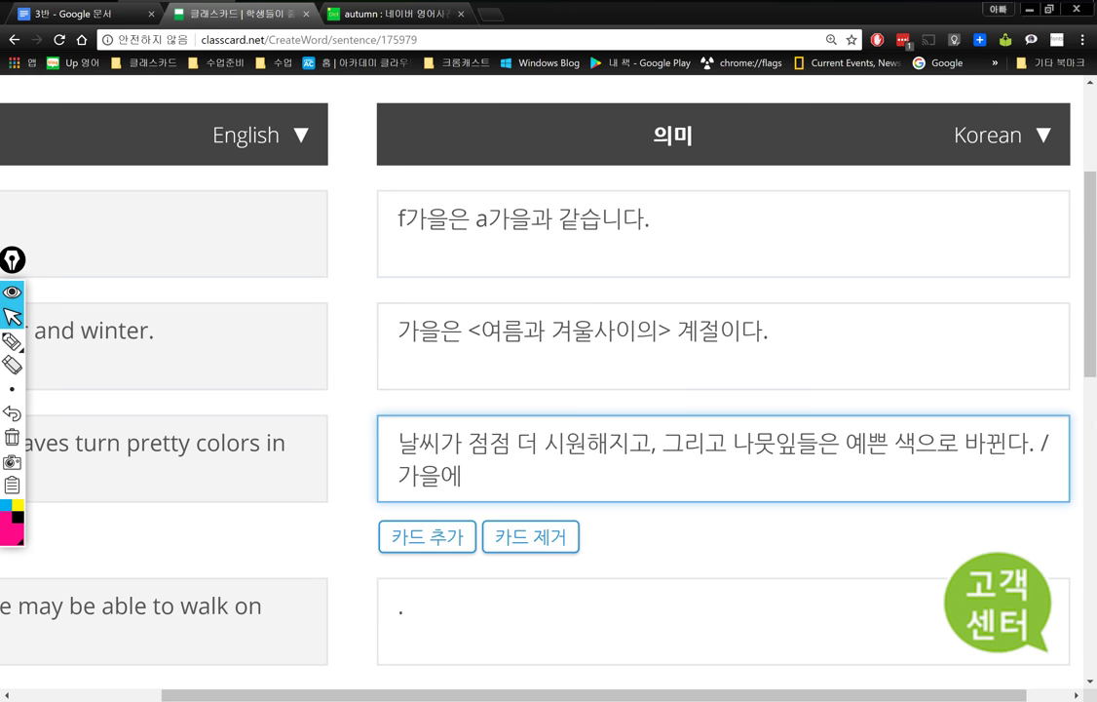
left_click_drag(651, 443, 310, 390)
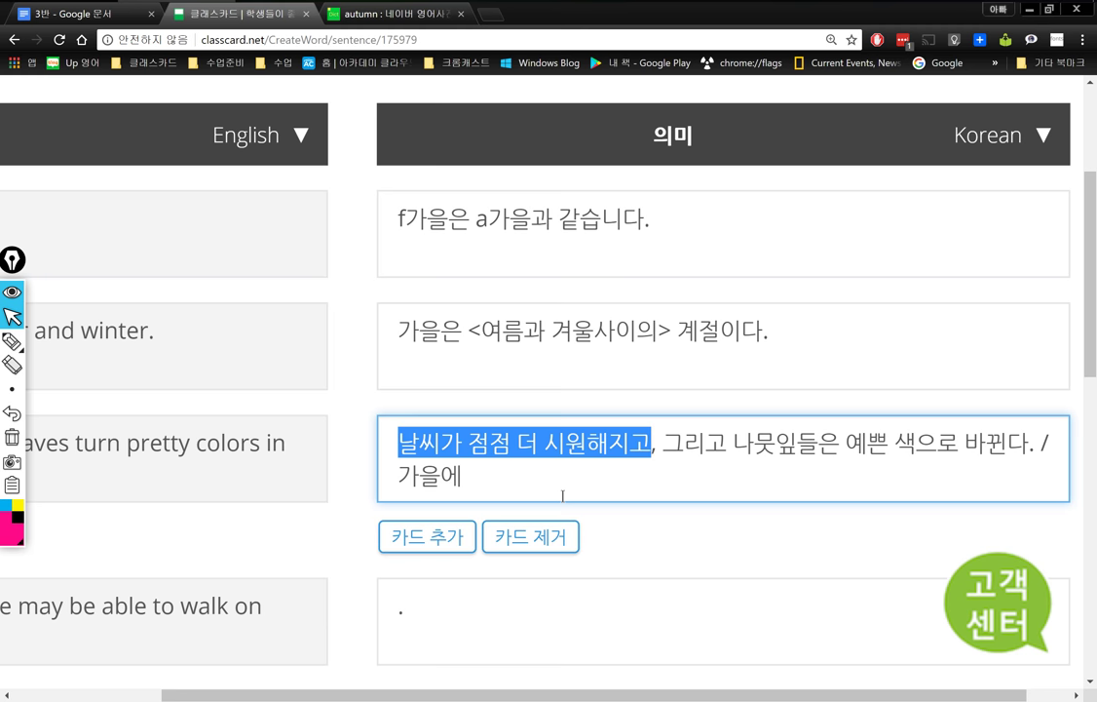
Switch to Word and write "The weather gets cooler and the leaves turn pretty colors in the fall." on the third line
scroll(562, 495, "left", 6)
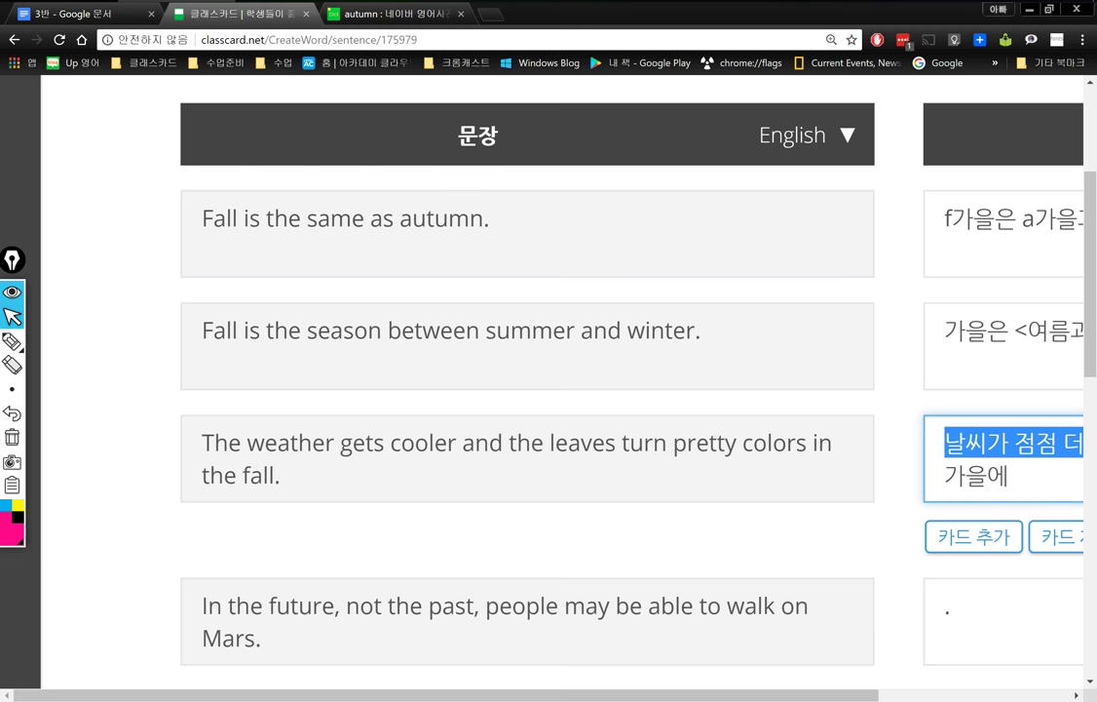
key("alt+Tab")
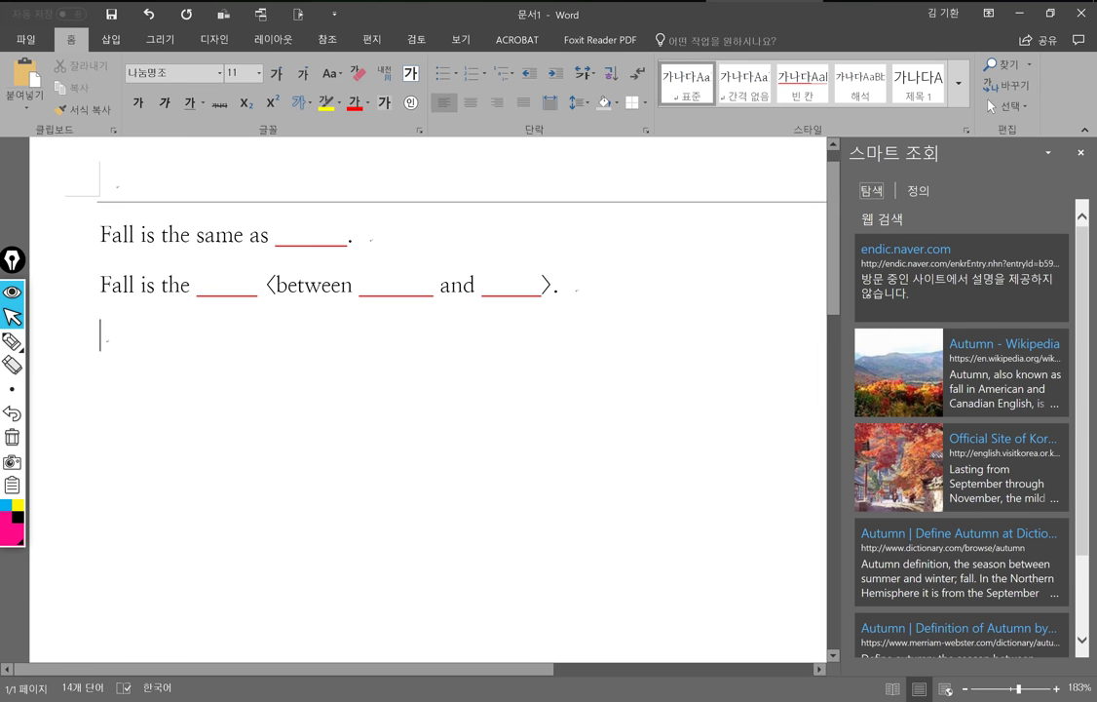
type("The ")
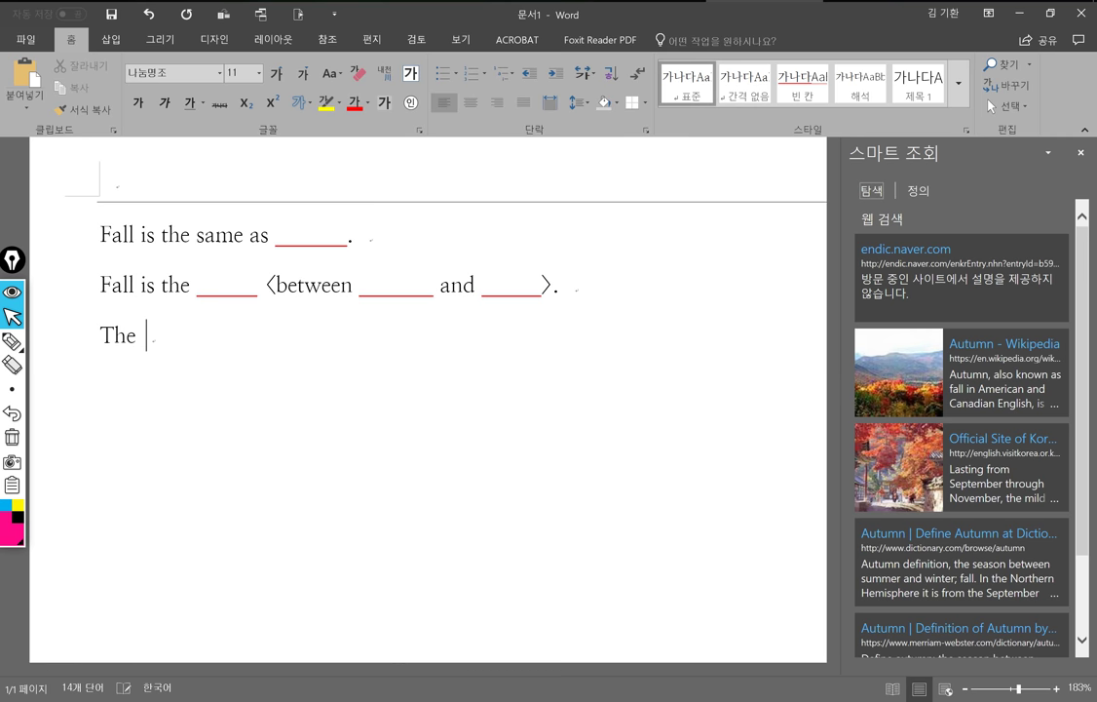
type("wea")
key("BackSpace")
type("ea")
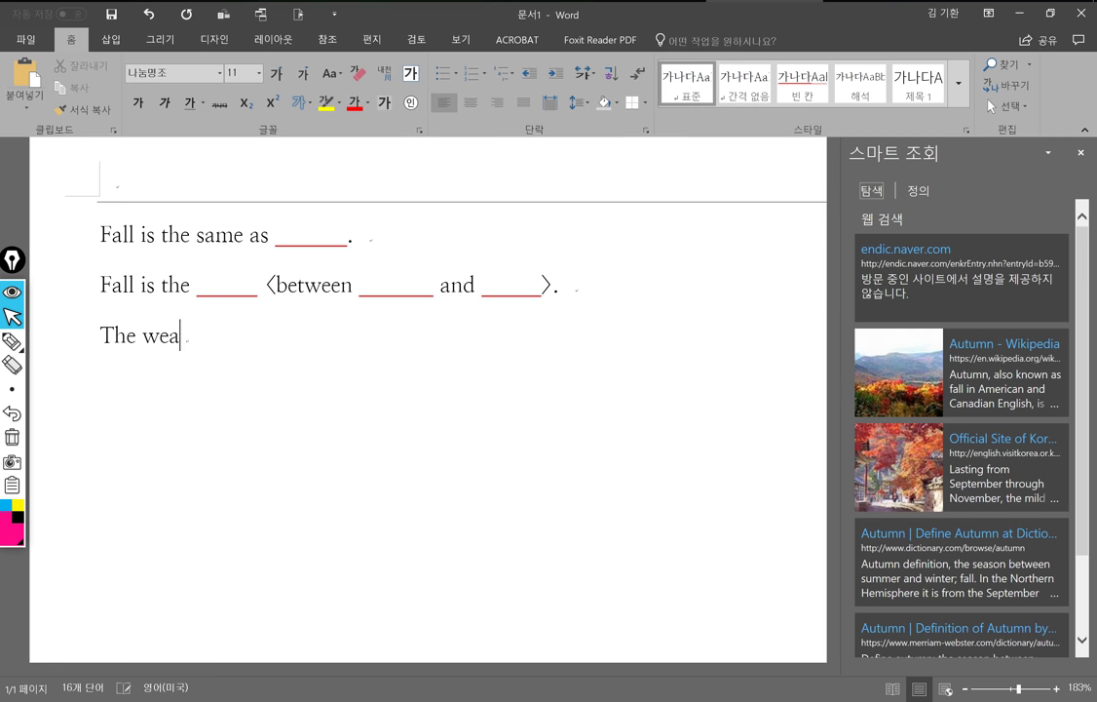
type("ther get")
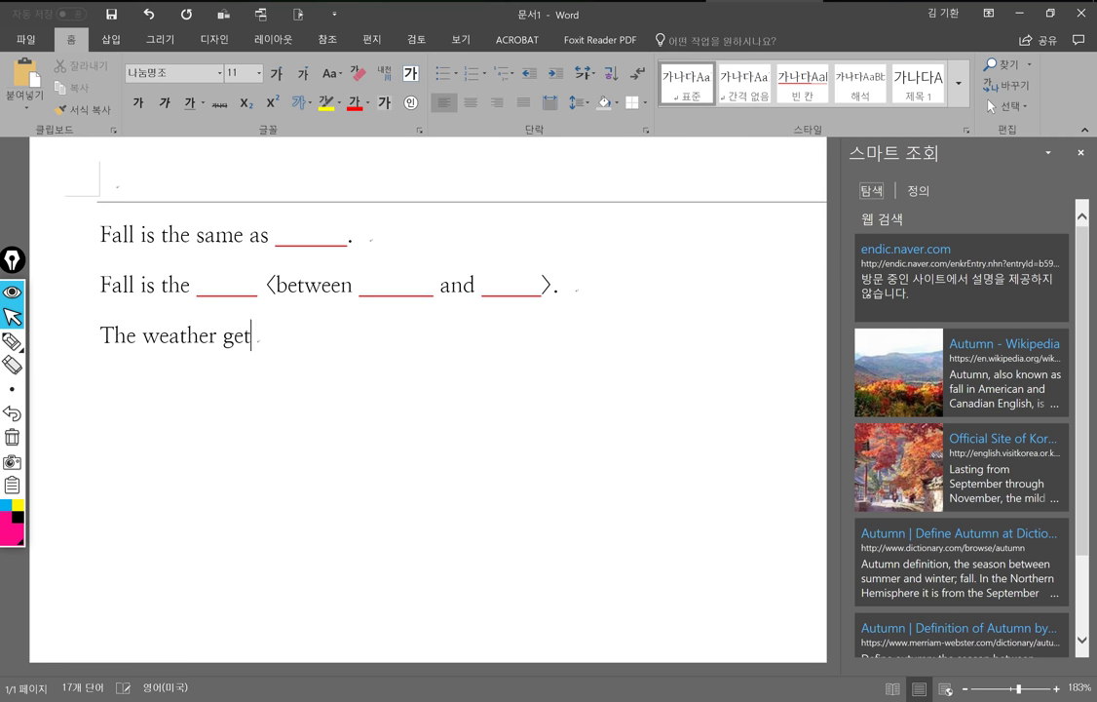
type("s coole")
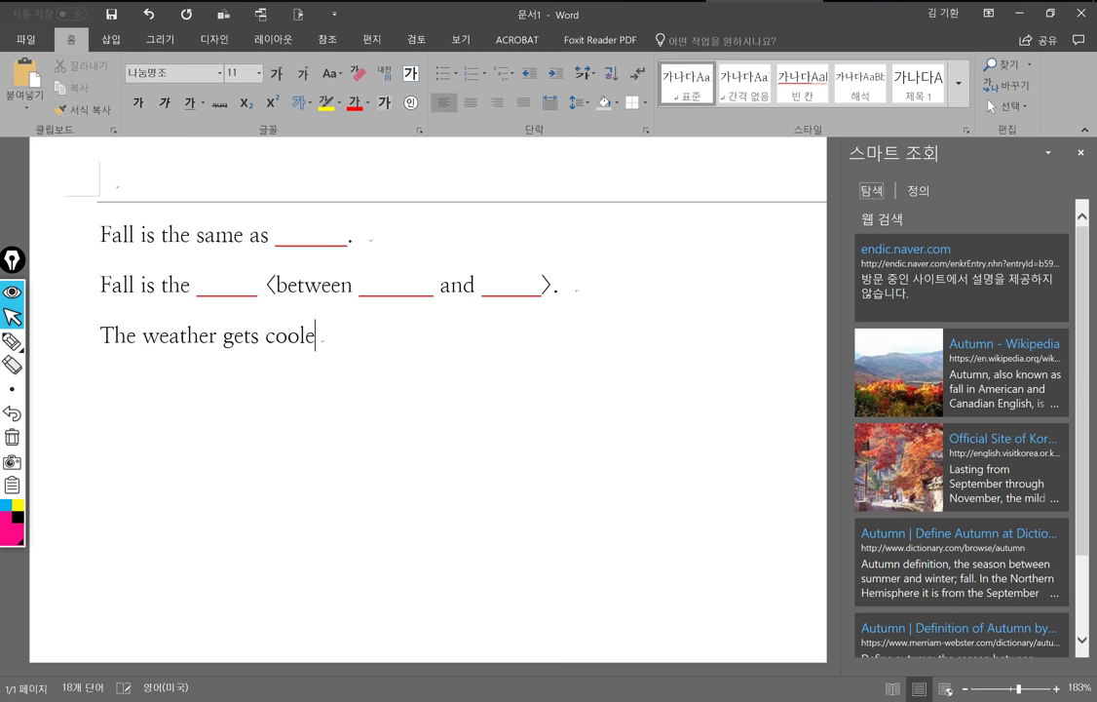
type("r and the ")
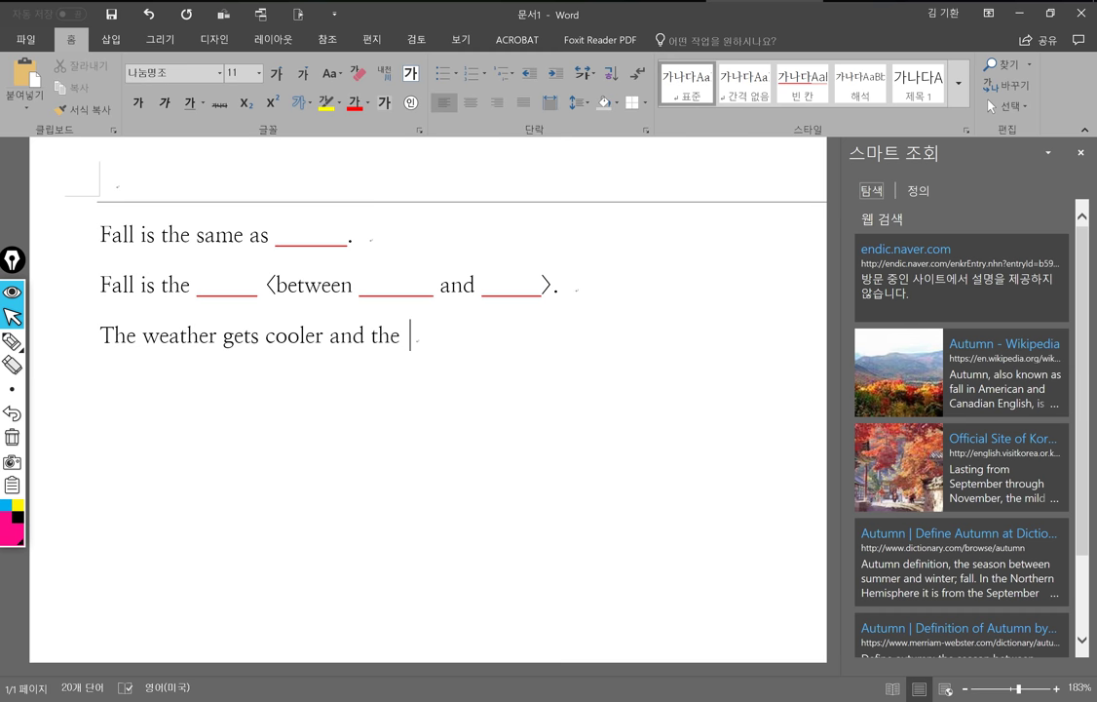
type("leaves turn pret")
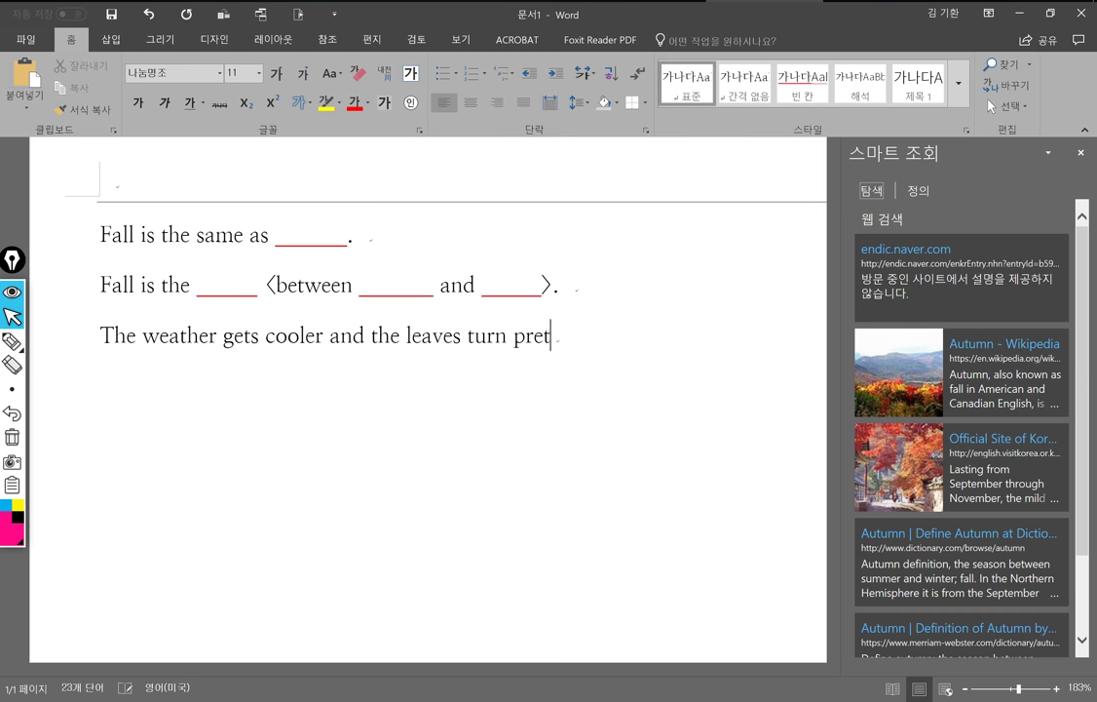
type("ty colors i")
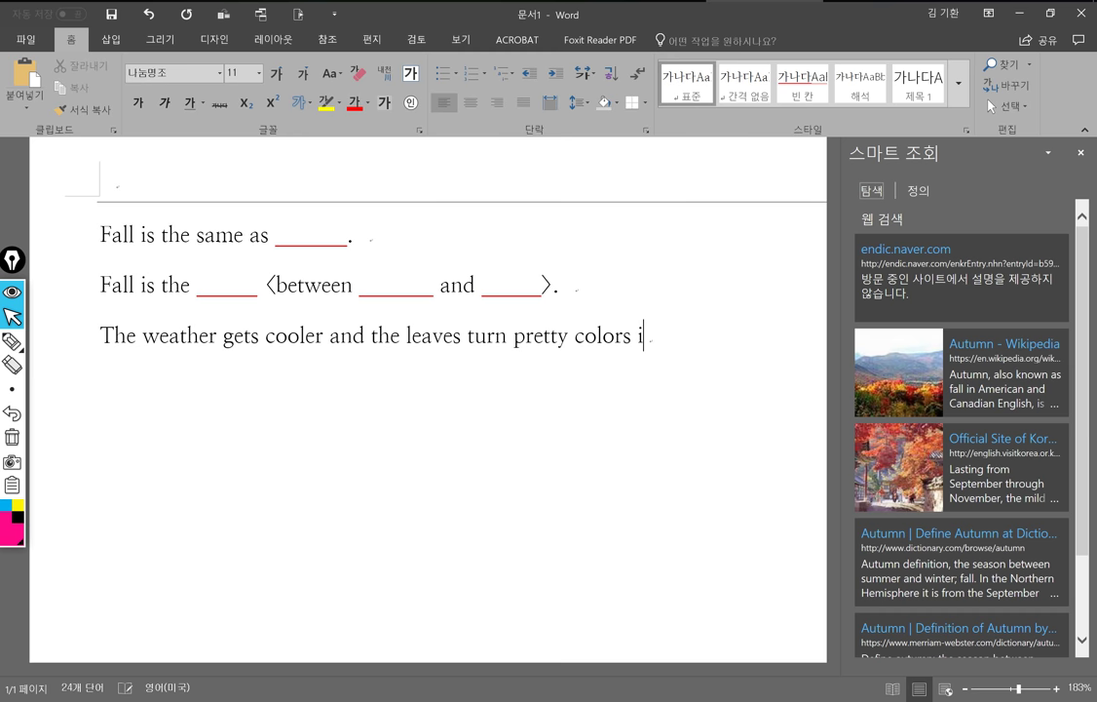
type("n the fall.")
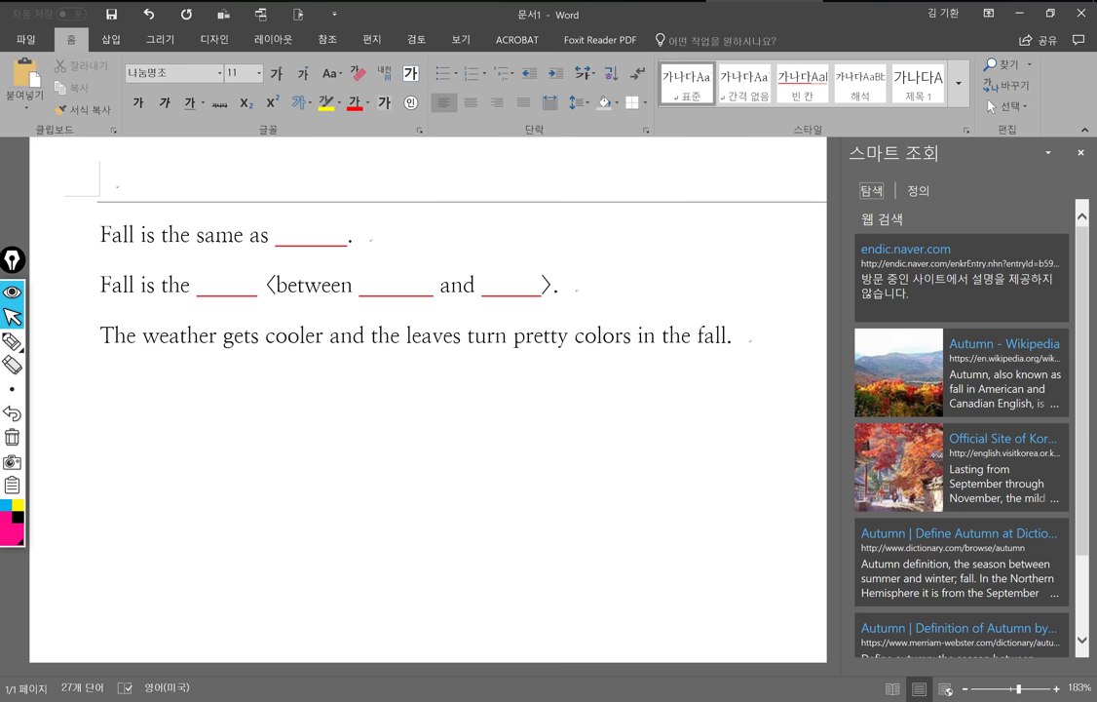
Switch back to the Classcard editor in the browser and highlight the first and second cards' Korean meanings to review them
key("alt+Tab")
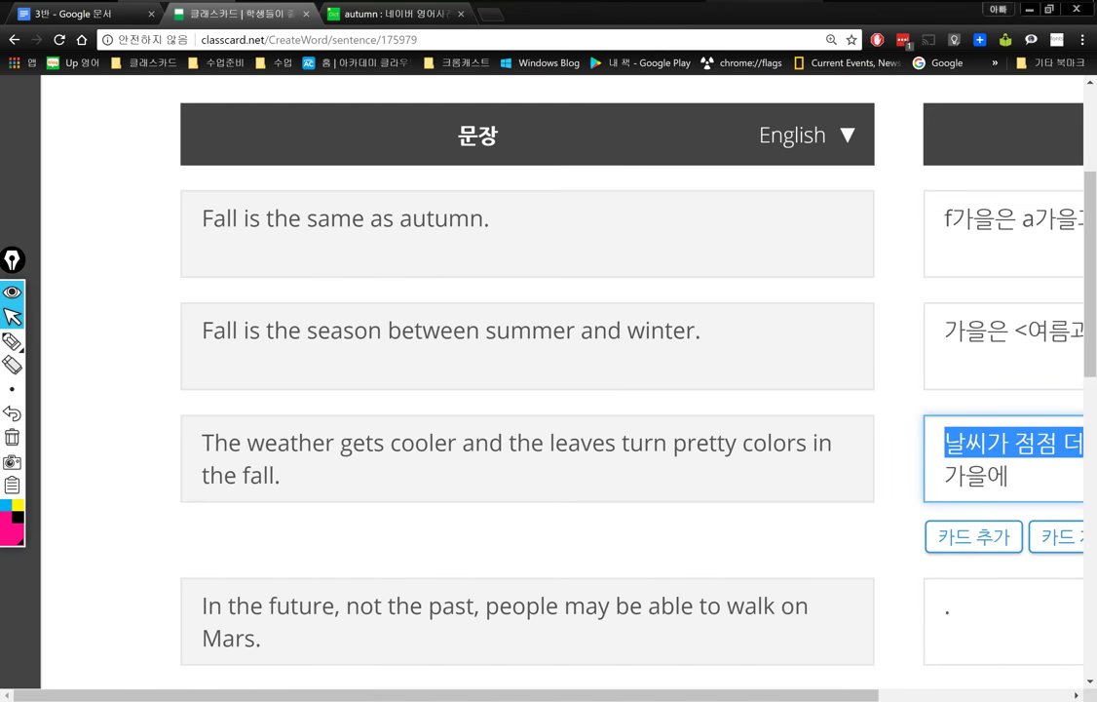
key("ctrl+plus")
key("ctrl+plus")
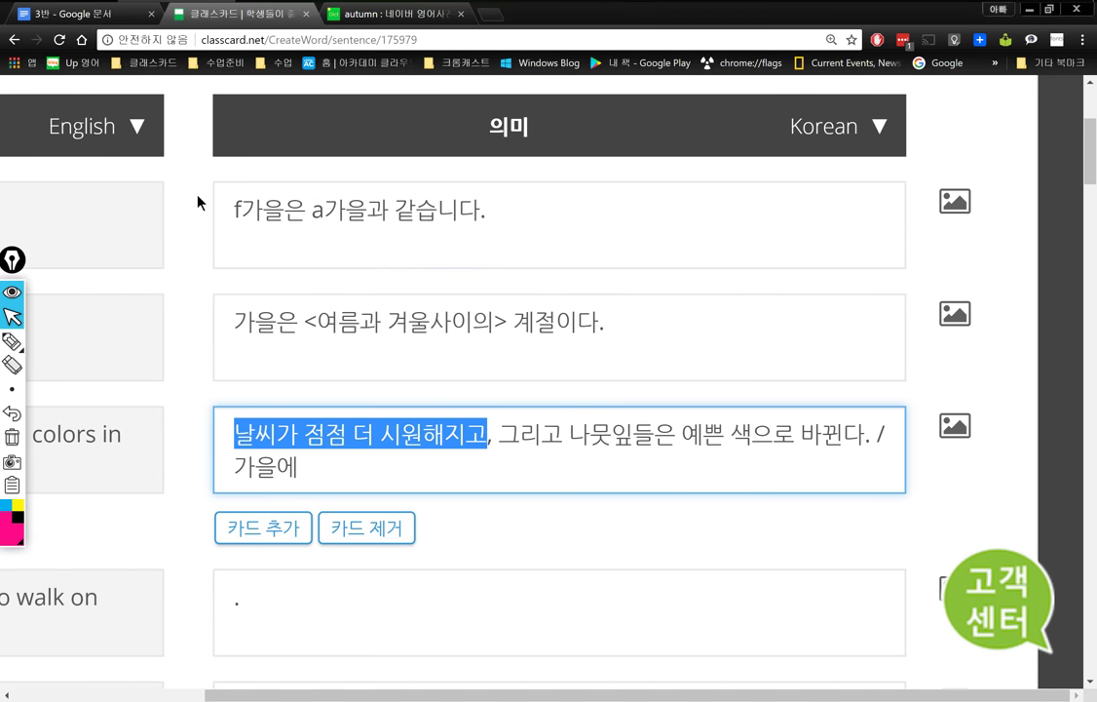
double_click(275, 210)
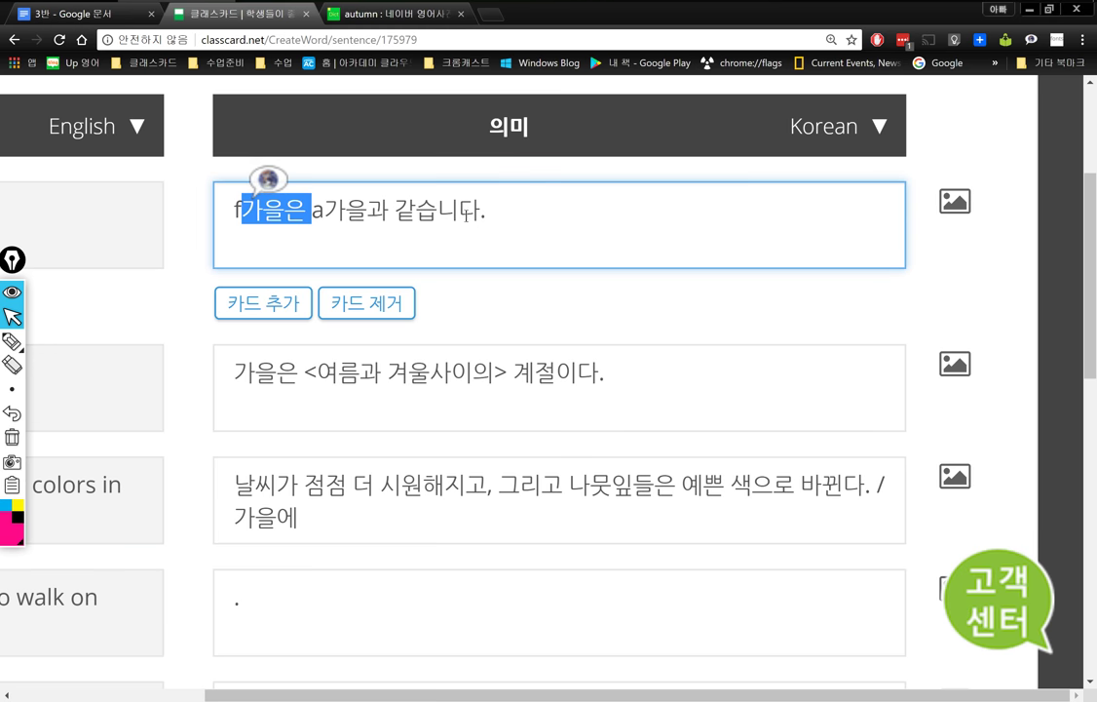
key("ctrl+a")
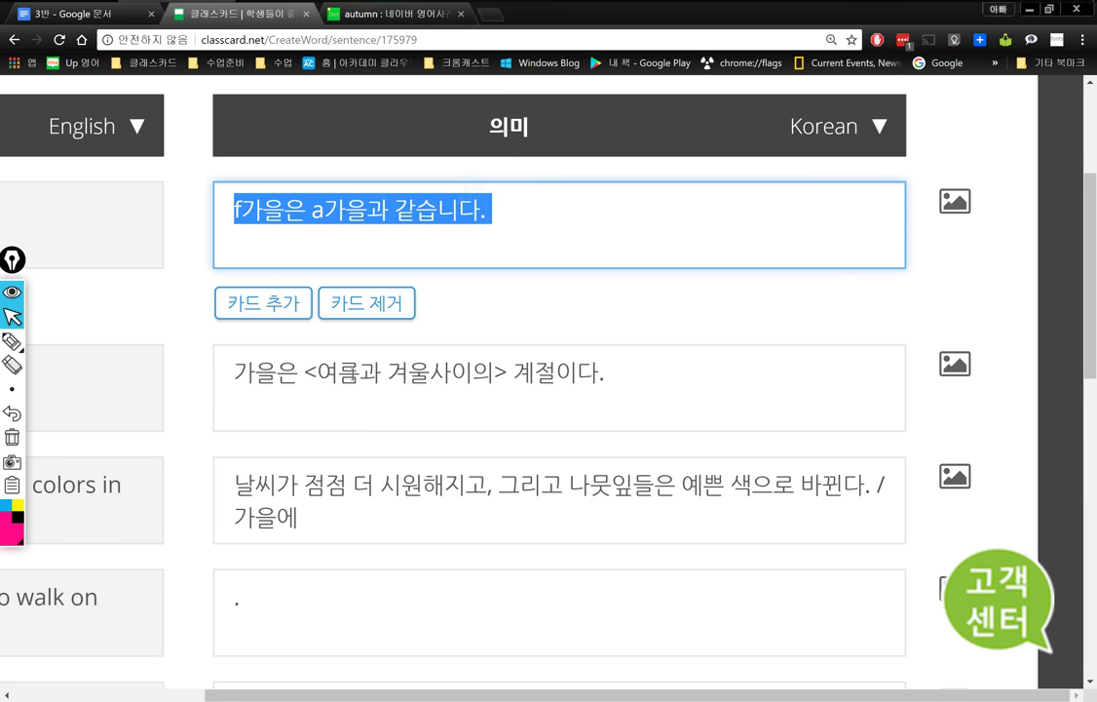
left_click(350, 368)
double_click(349, 321)
double_click(447, 327)
key("ctrl+a")
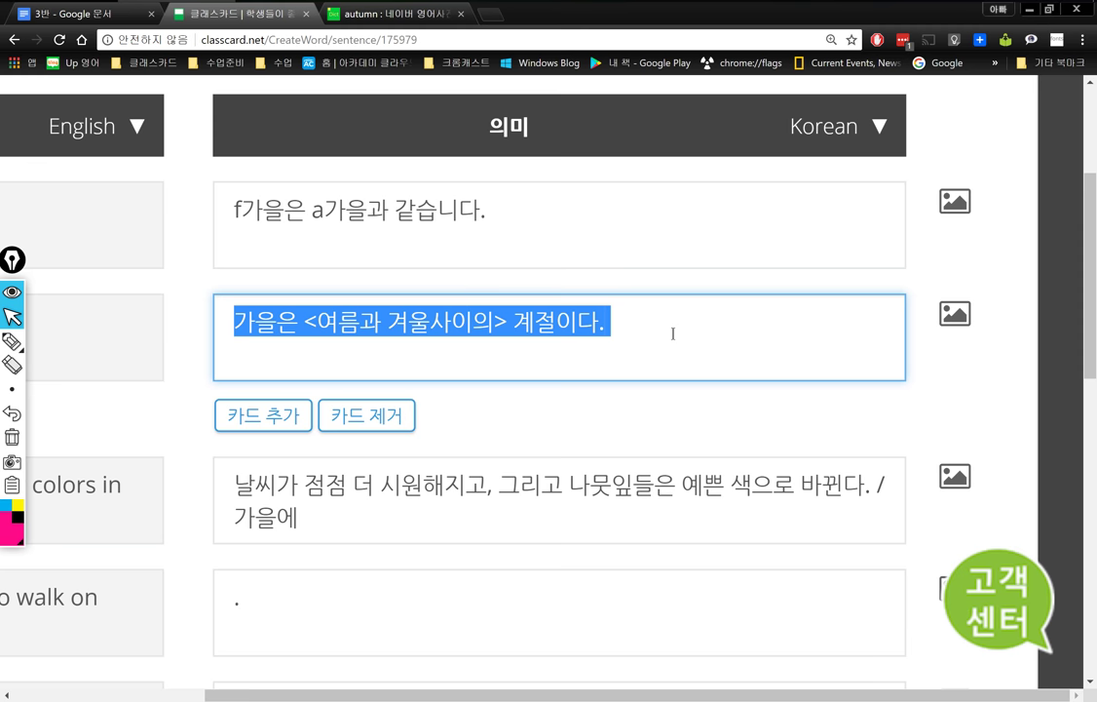
Highlight the third card's Korean meaning from "날씨가" through "예쁜 색으로 바뀐다." to review it clause by clause
left_click(235, 465)
left_click_drag(235, 465, 357, 433)
left_click_drag(235, 433, 724, 435)
left_click_drag(821, 435, 544, 461)
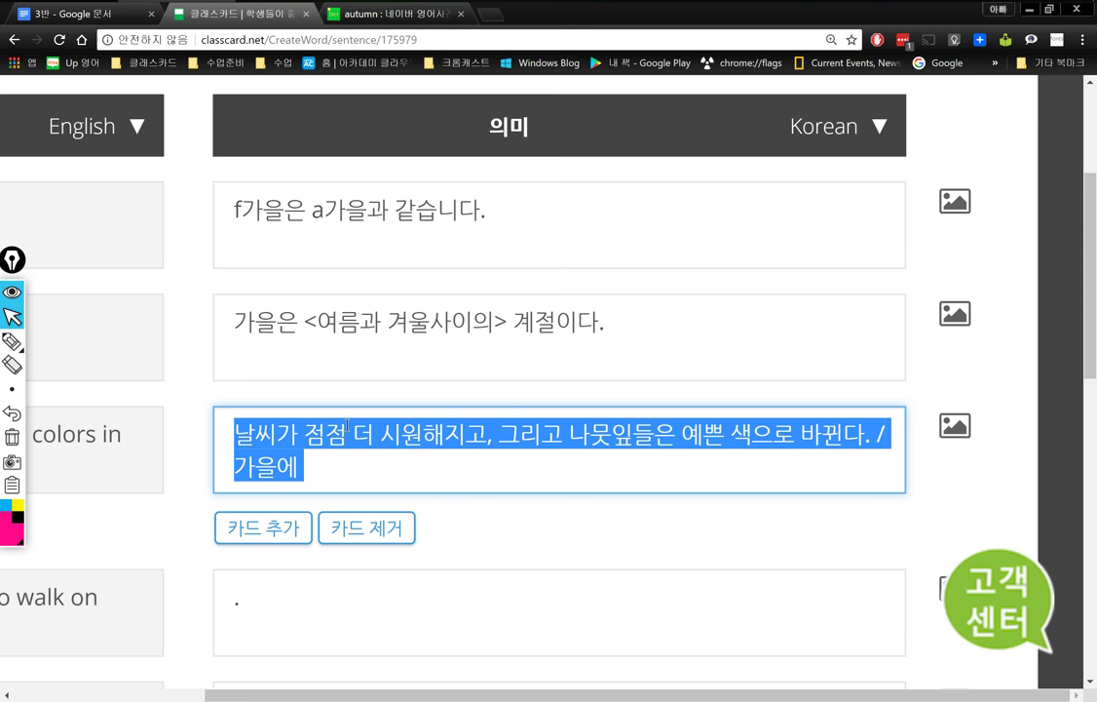
key("Left")
key("shift+Right")
key("shift+Right")
key("shift+Right")
key("shift+Right")
key("shift+Right")
key("shift+Right")
key("shift+Right")
key("shift+Right")
key("shift+Right")
key("shift+Right")
key("shift+Right")
key("shift+Right")
key("shift+Right")
key("shift+Right")
key("shift+Right")
key("shift+Right")
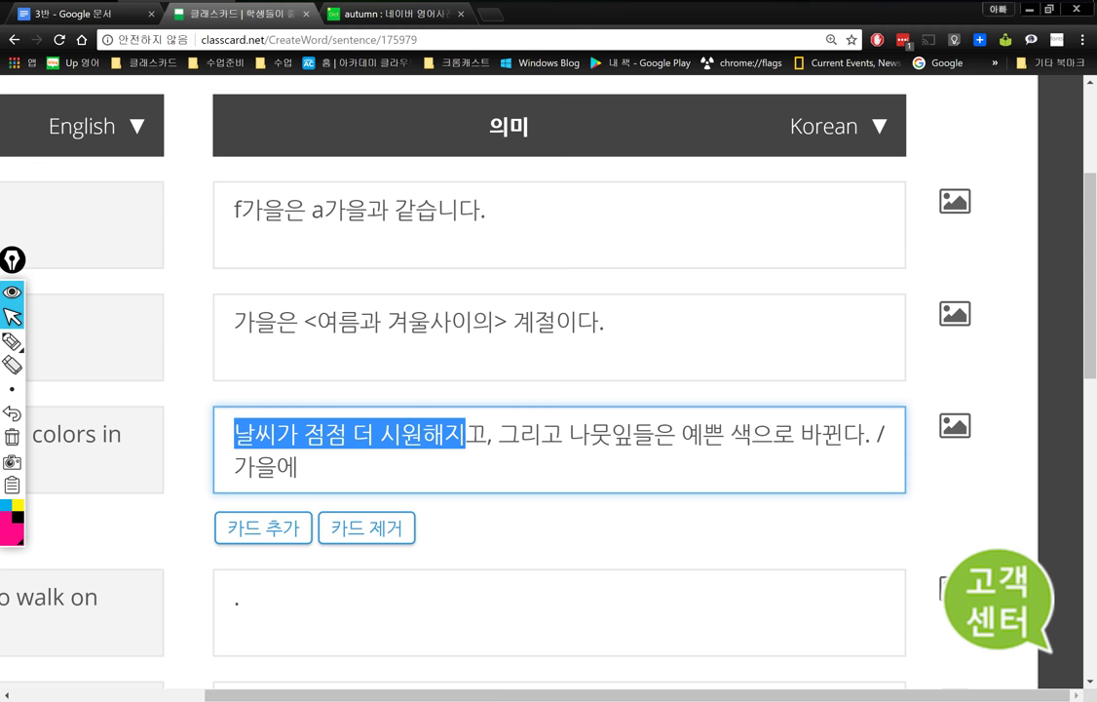
key("shift+Right")
key("shift+Right")
key("shift+Right")
key("shift+Right")
key("shift+Right")
key("shift+Right")
key("shift+Right")
key("shift+Right")
key("shift+Right")
key("shift+Right")
key("shift+Right")
key("shift+Right")
key("shift+Right")
key("shift+Right")
key("shift+Right")
key("shift+Right")
key("shift+Right")
key("shift+Right")
key("shift+Right")
key("shift+Right")
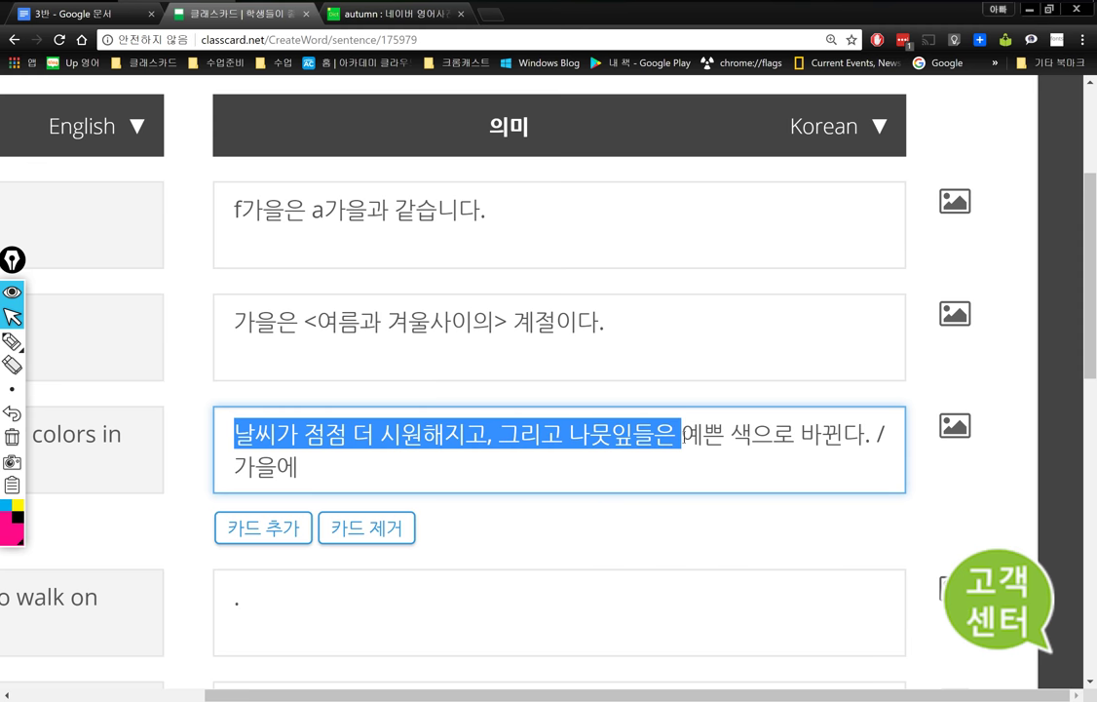
key("shift+Right")
key("shift+Right")
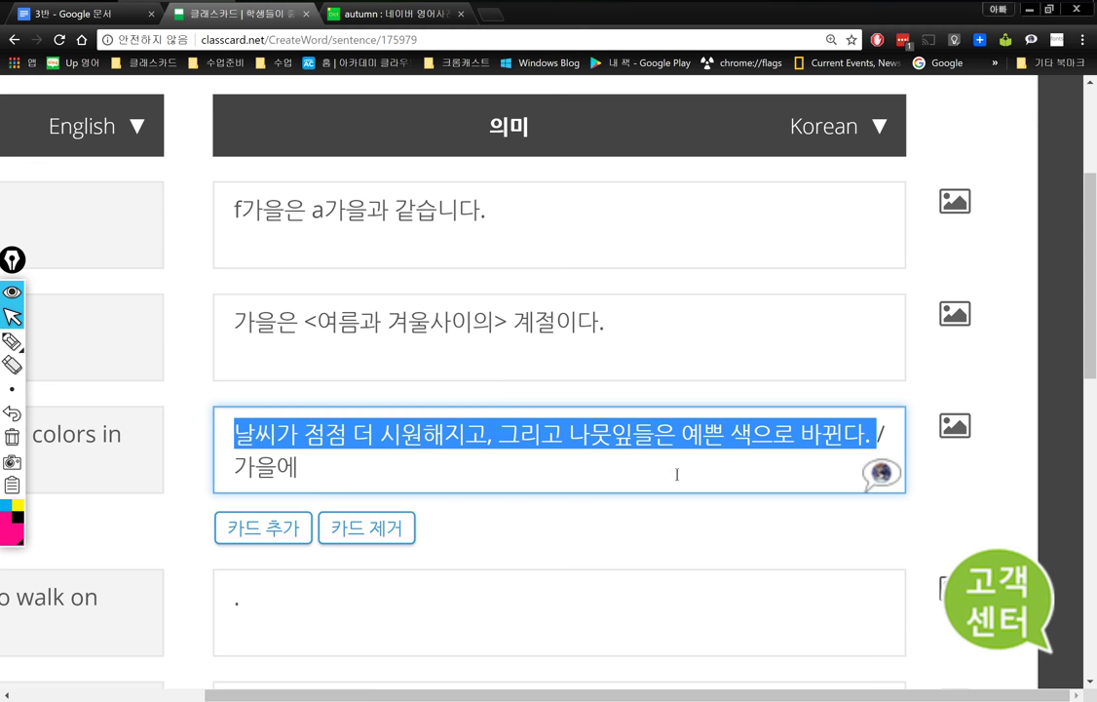
Highlight "가을에" in the third card's meaning, check the third English sentence in Word, and return to the Classcard editor
double_click(265, 466)
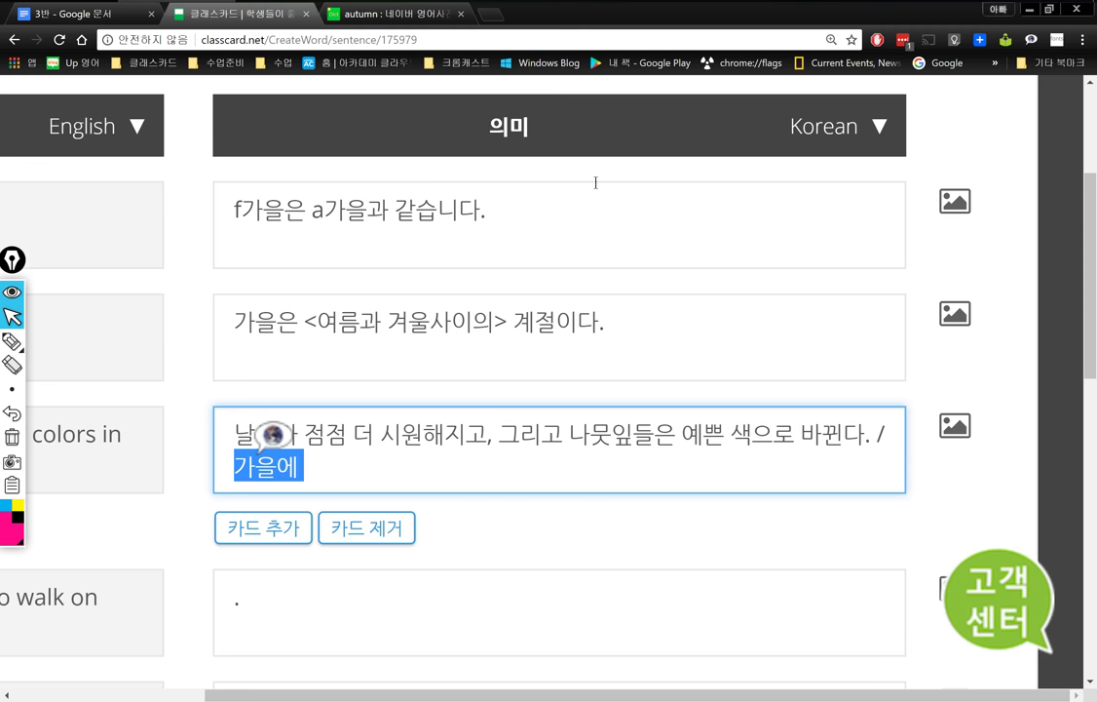
key("alt+Tab")
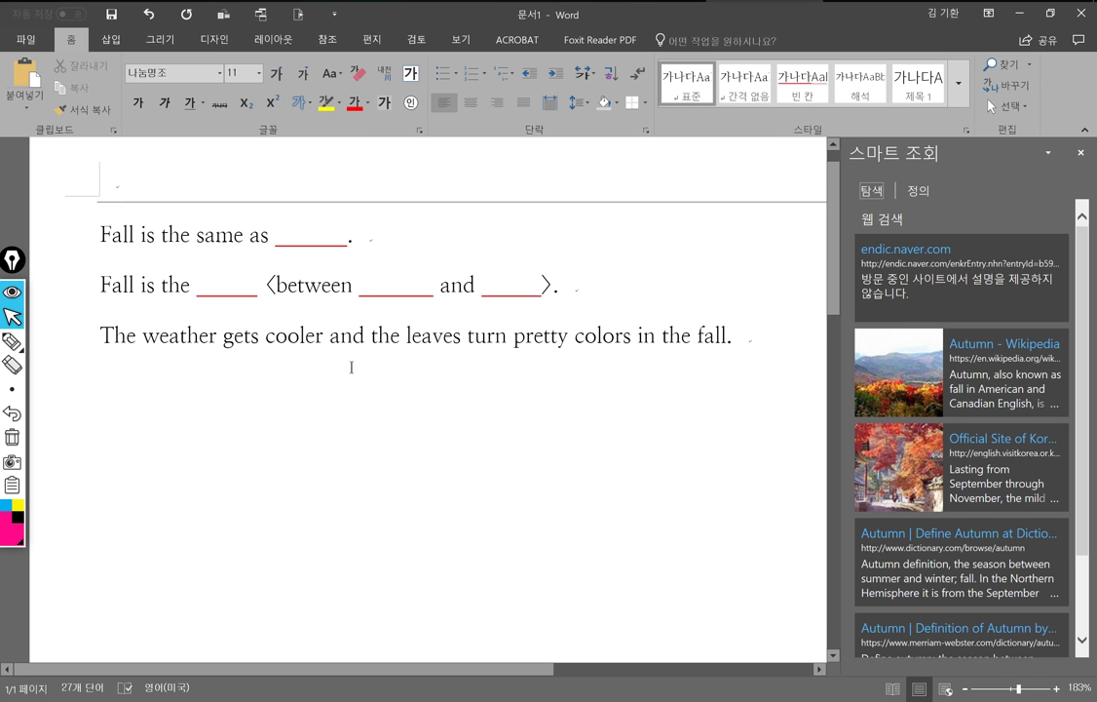
key("alt+Tab")
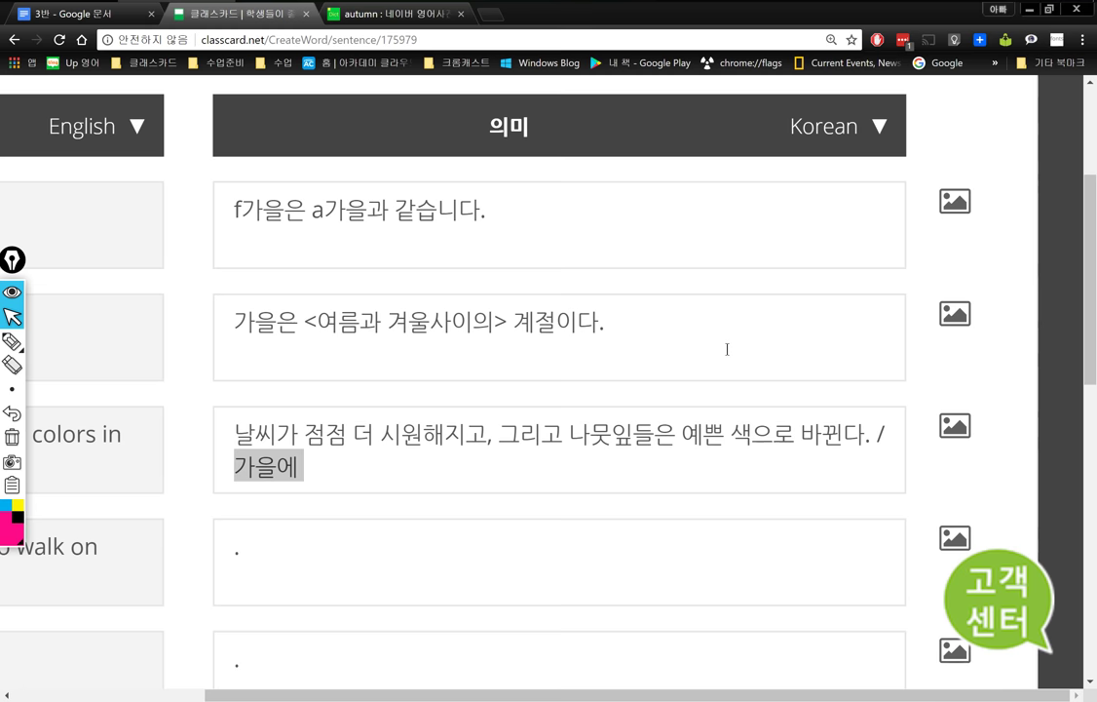
Highlight "In the future, not the past" and "people may be able to walk" in the fourth card's English sentence
scroll(457, 574, "left", 6)
scroll(457, 574, "down", 3)
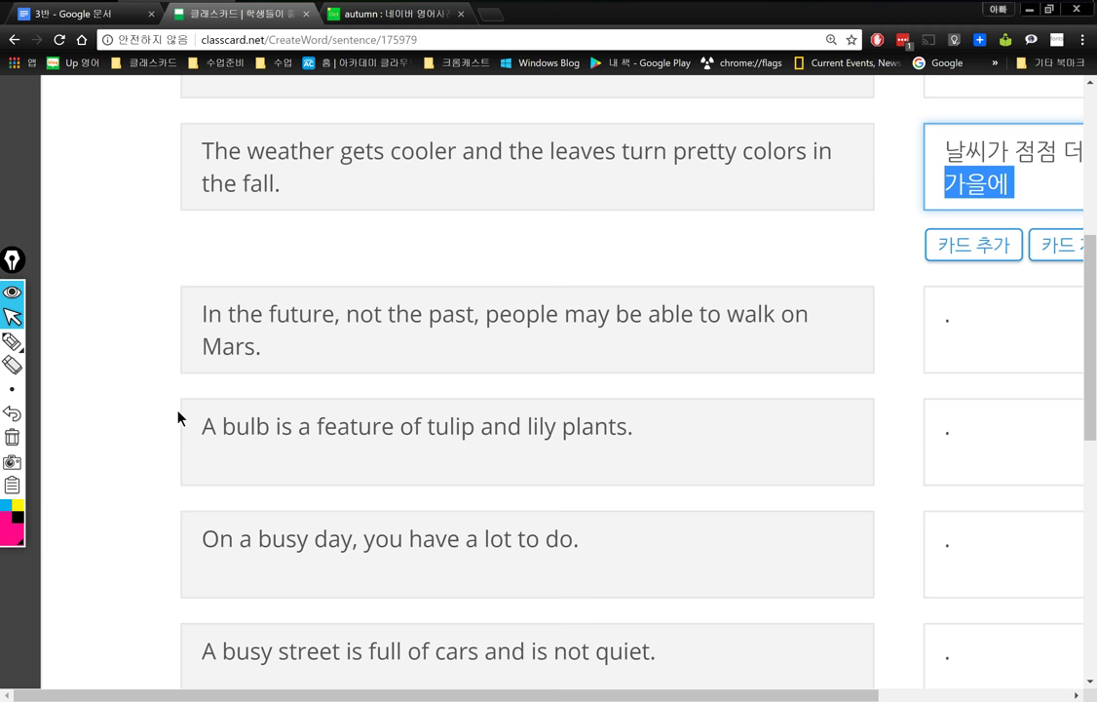
scroll(160, 367, "right", 2)
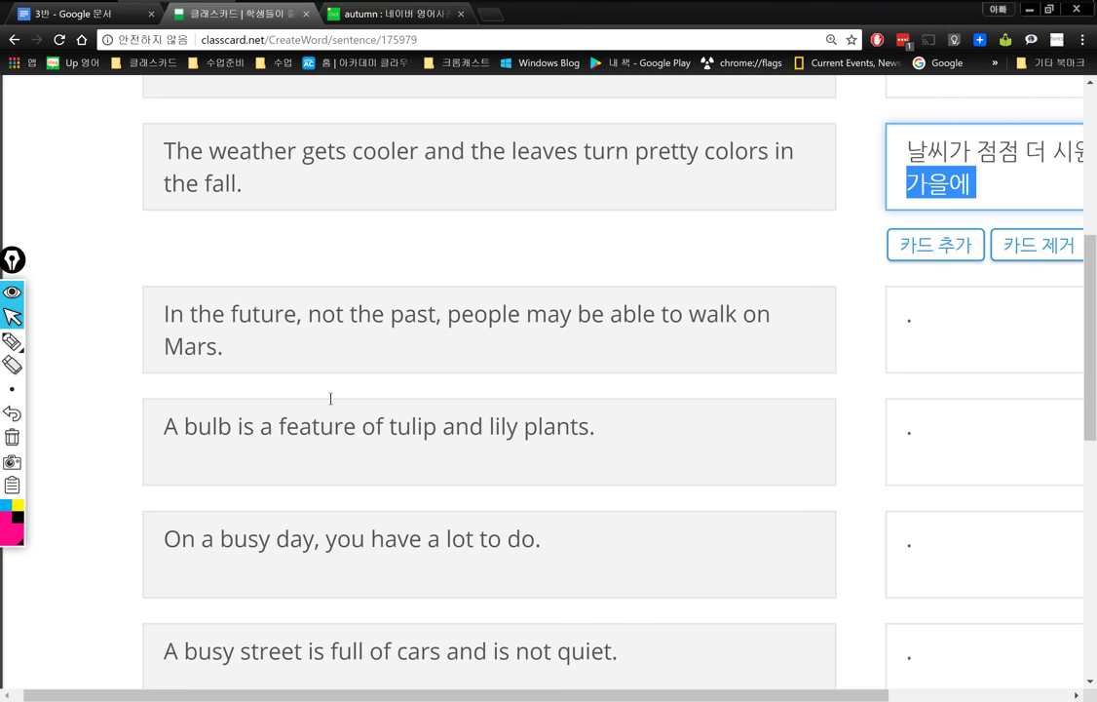
left_click(357, 304)
left_click_drag(358, 304, 162, 208)
left_click(298, 263)
left_click(436, 263)
key("shift+Left")
key("shift+Left")
key("shift+Left")
left_click_drag(435, 263, 122, 263)
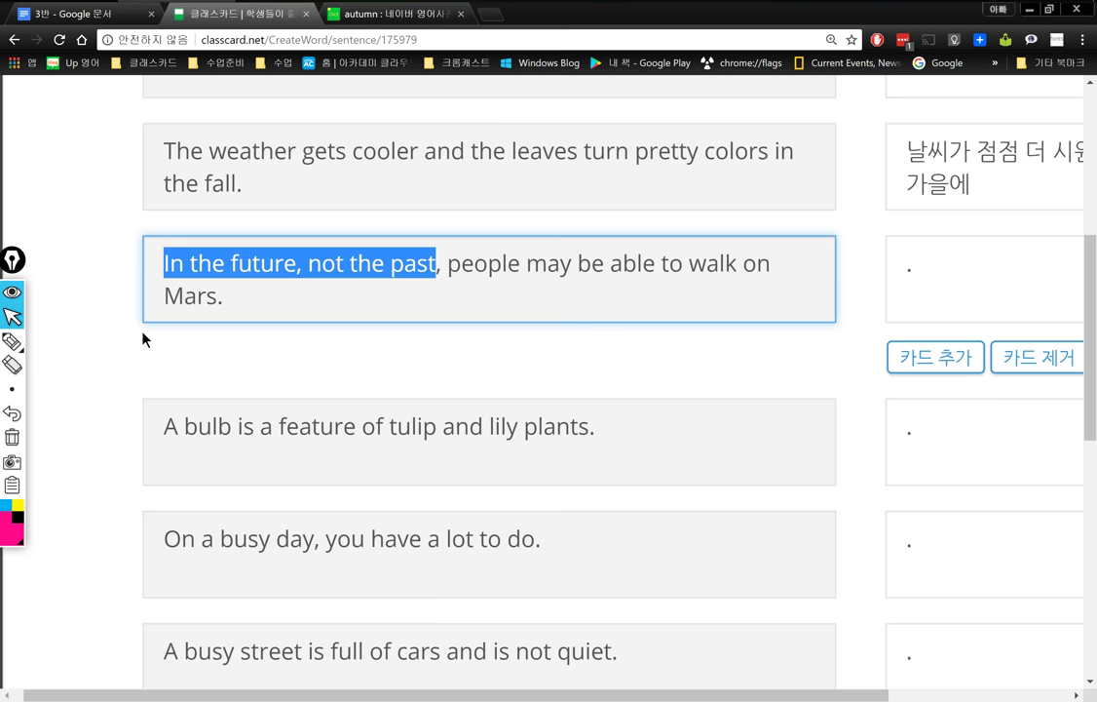
left_click(447, 263)
left_click_drag(447, 263, 735, 264)
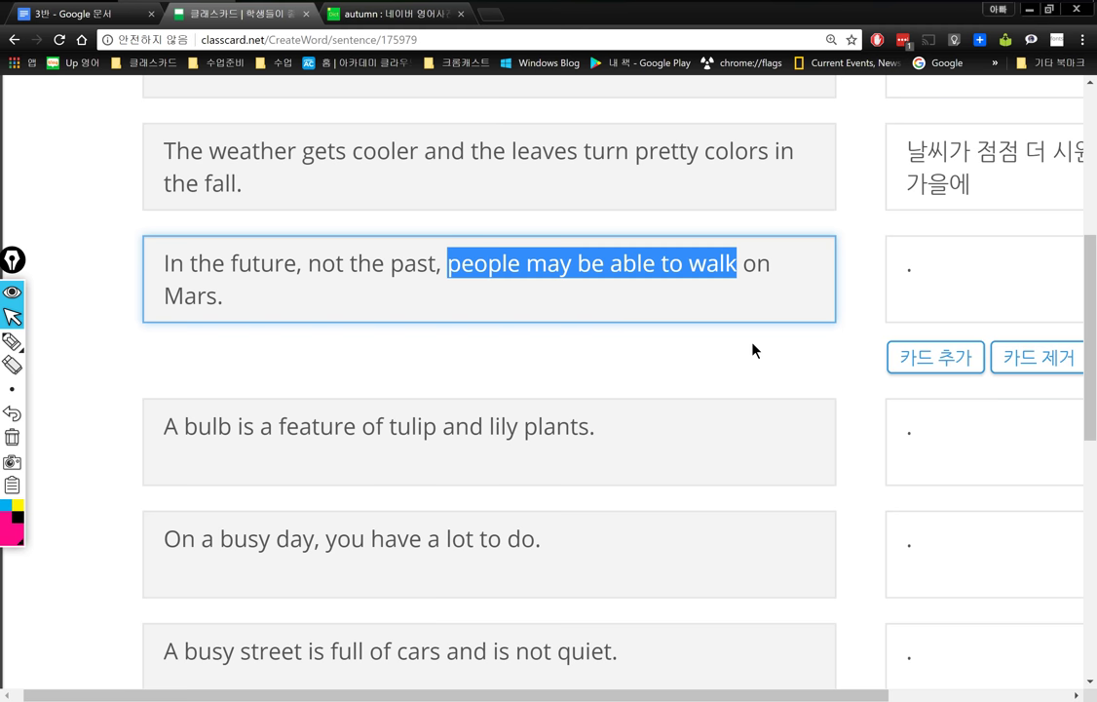
Replace the fourth card's placeholder Korean meaning with "과거 말고, 미래에," and highlight "미래에" to check it
left_click(912, 285)
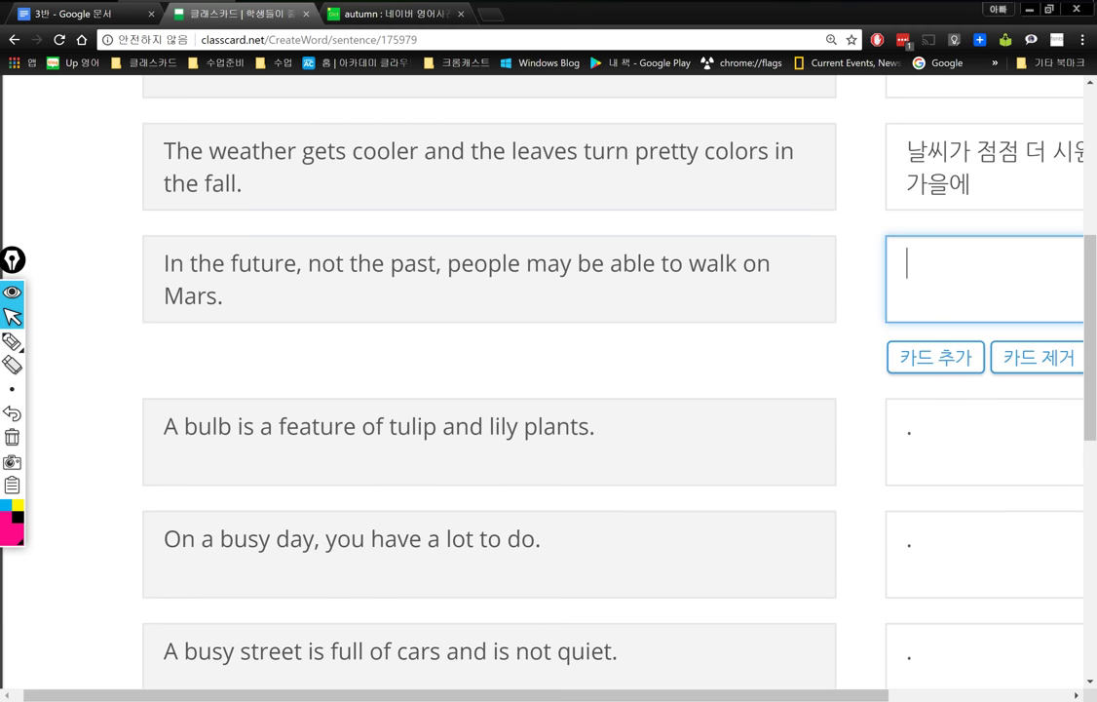
type("과거 말고, 밀")
type("래에,")
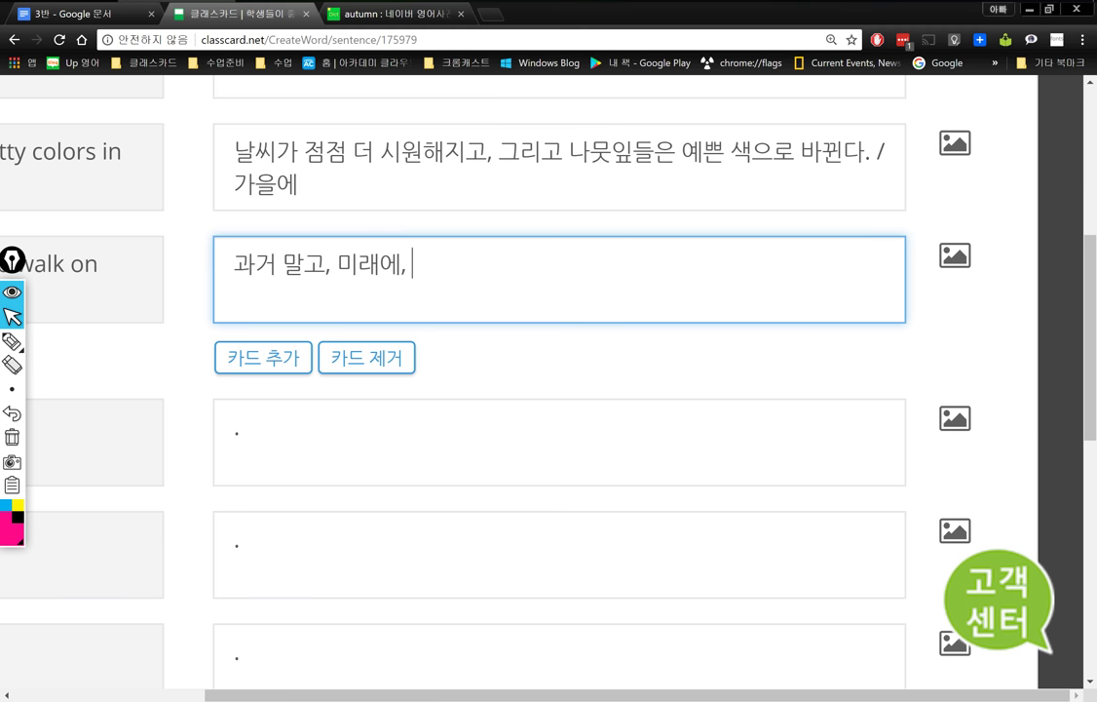
key("BackSpace")
key("shift+Left")
key("shift+Left")
key("shift+Left")
key("shift+Left")
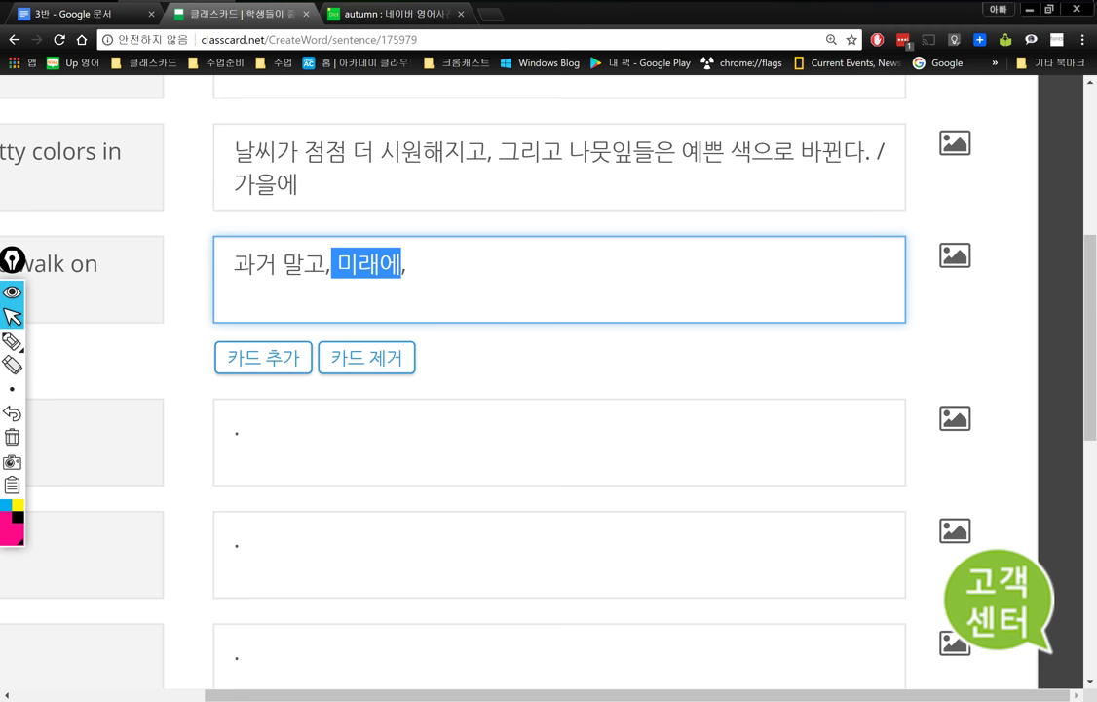
key("ctrl+a")
key("End")
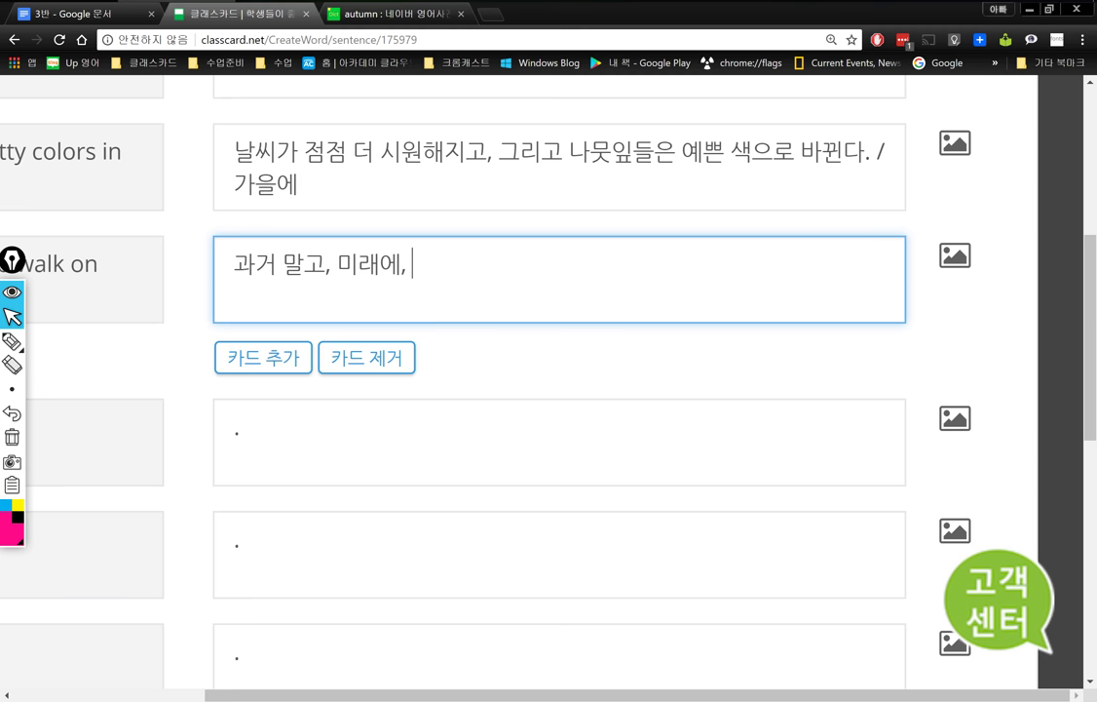
Complete the fourth card's Korean meaning with "사람들은 / 화성에서 / 걸을 수 있을 수도 있다."
type("발")
key("BackSpace")
key("BackSpace")
key("BackSpace")
type("사람들ㅇ은 /")
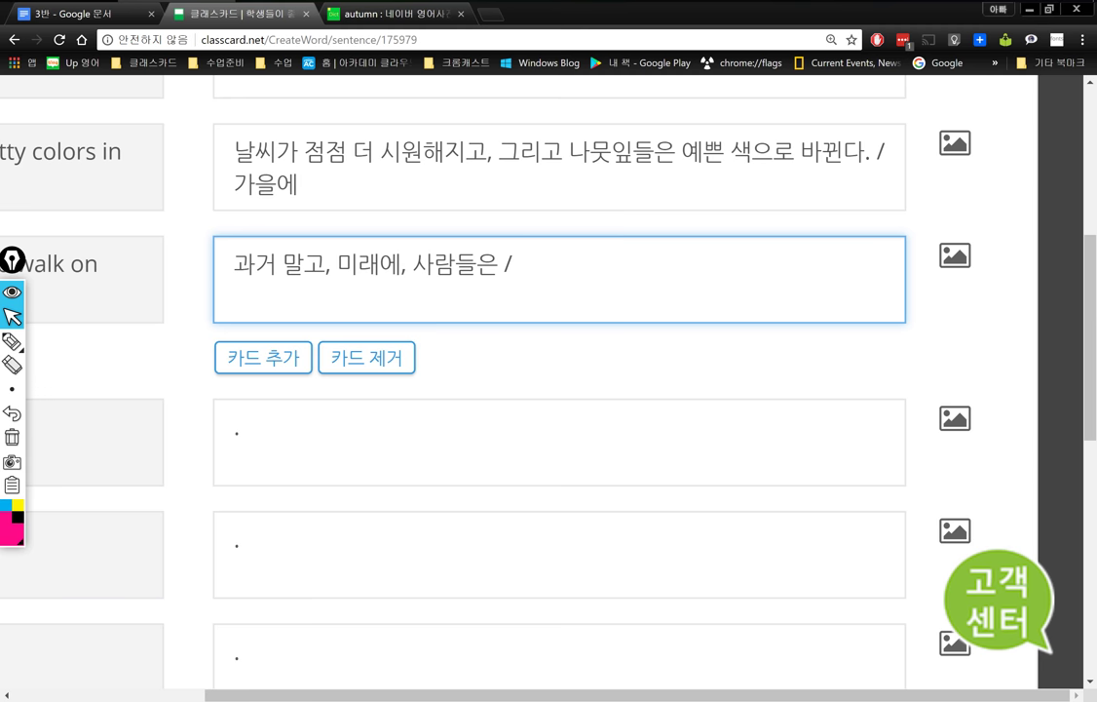
type(" 호화성에서 / 걸우")
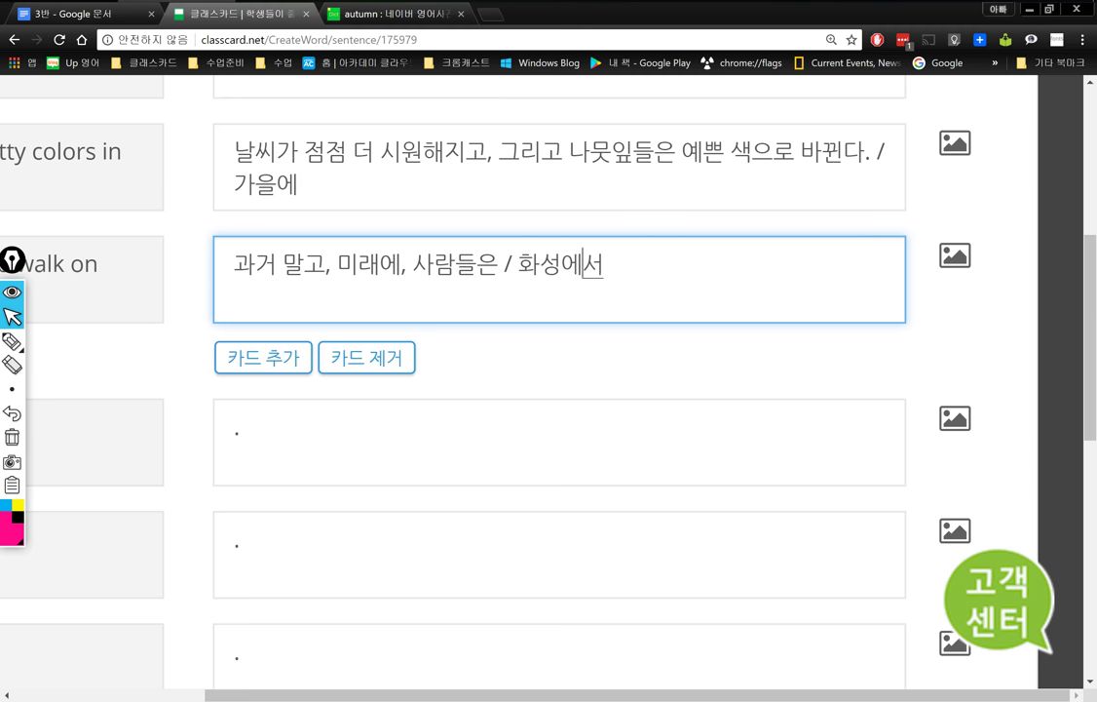
key("BackSpace")
type("을 수 ")
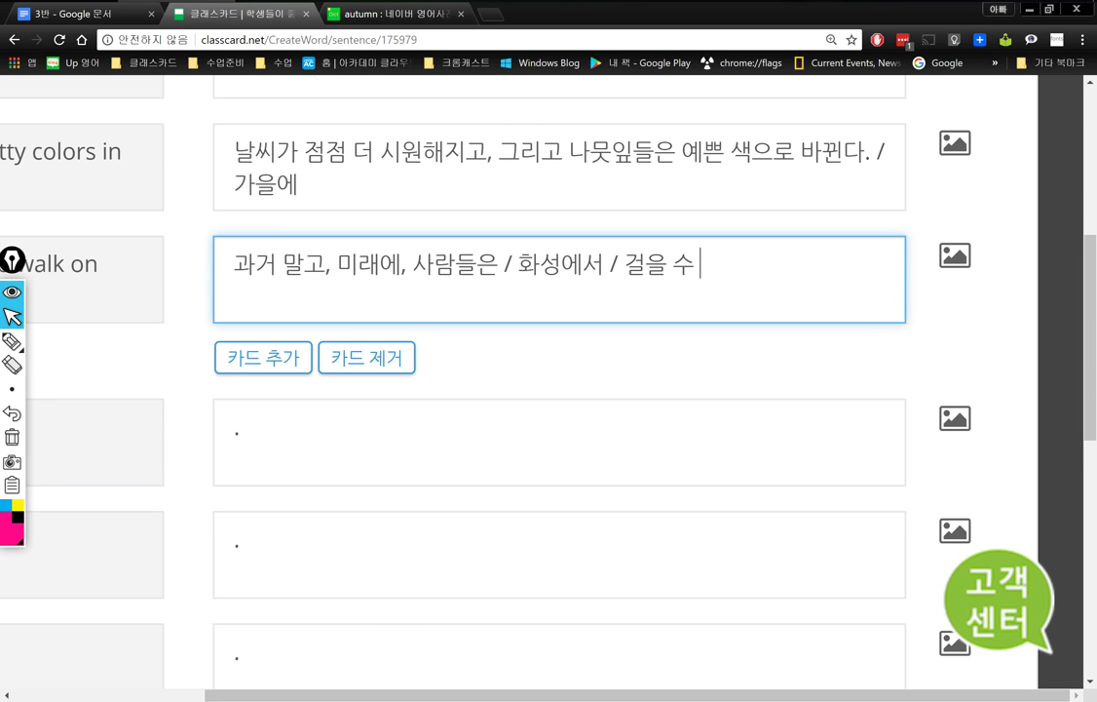
type("있을 숟도 있다.")
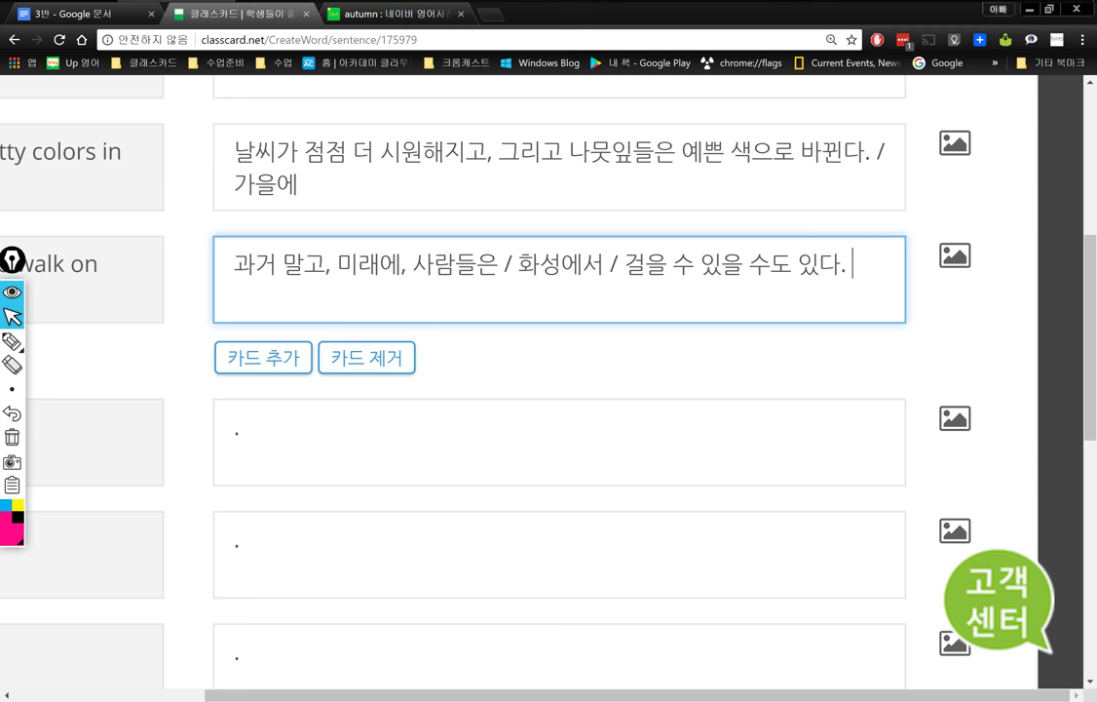
Review the fourth card's Korean meaning by highlighting "걸을 수 있을 수도 있다." and the phrase "과거 말고, 미래에"
key("shift+Left")
key("shift+Left")
key("shift+Left")
key("shift+Left")
key("shift+Left")
key("shift+Left")
key("shift+Left")
key("shift+Left")
key("shift+Left")
key("shift+Left")
key("shift+Left")
key("shift+Left")
key("shift+Left")
key("shift+Left")
key("shift+Left")
key("shift+Left")
key("shift+Right")
key("shift+Right")
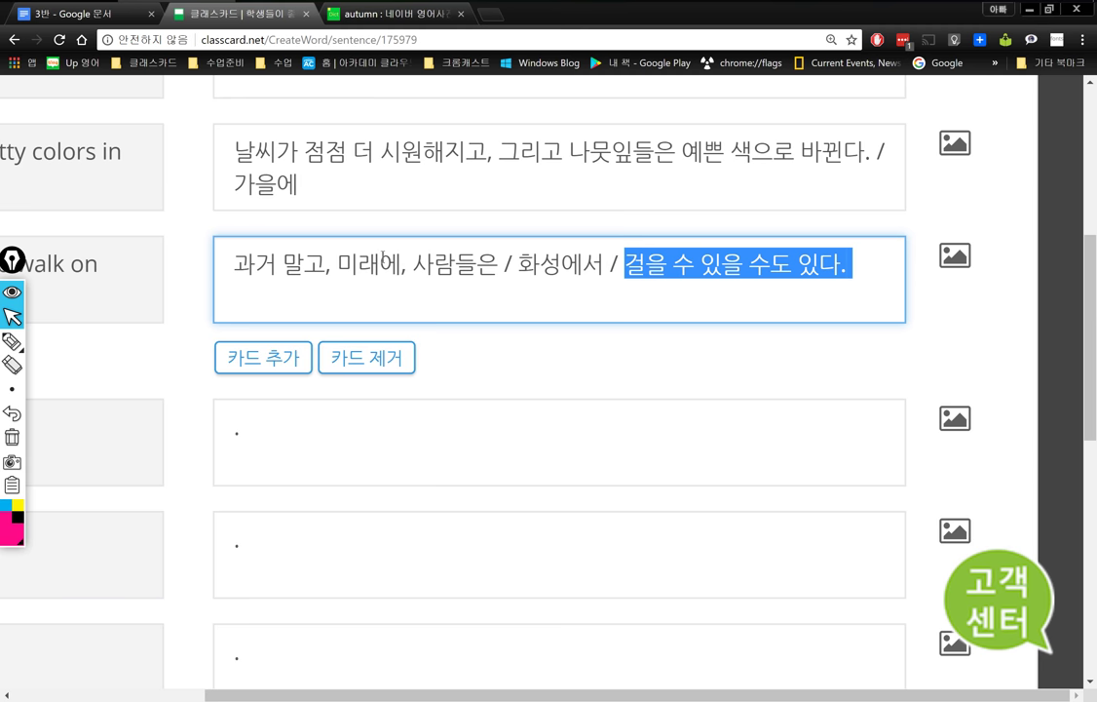
left_click_drag(402, 263, 226, 264)
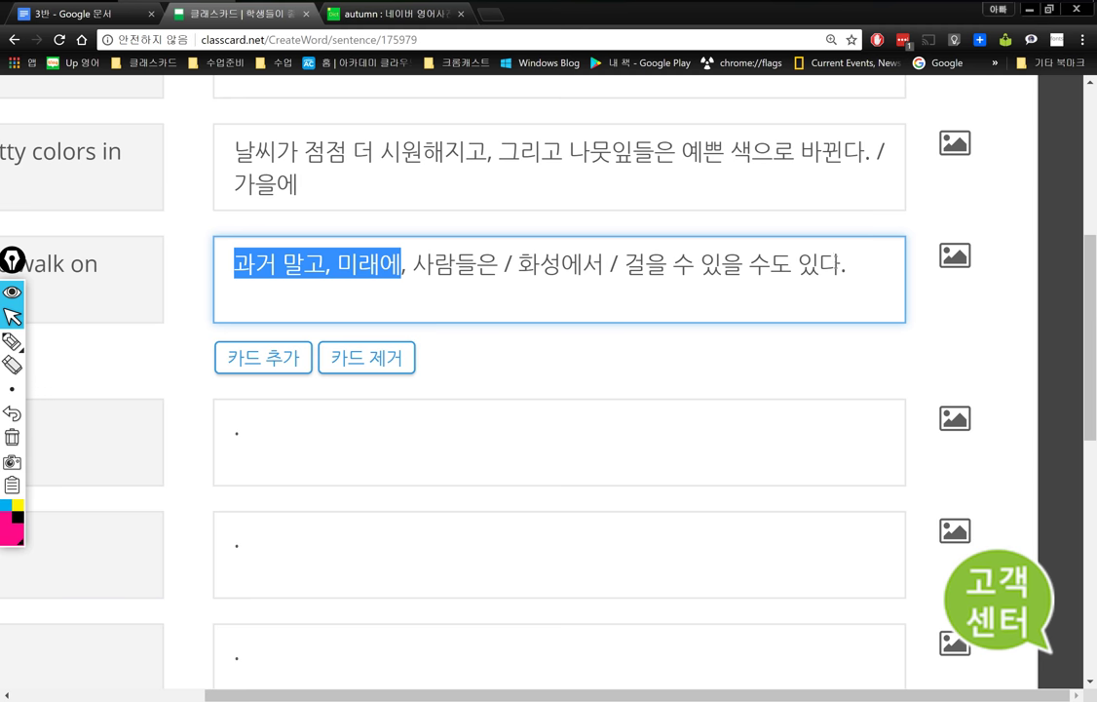
Switch to Word and begin a fourth line with "In the future, not the past,"
key("alt+Tab")
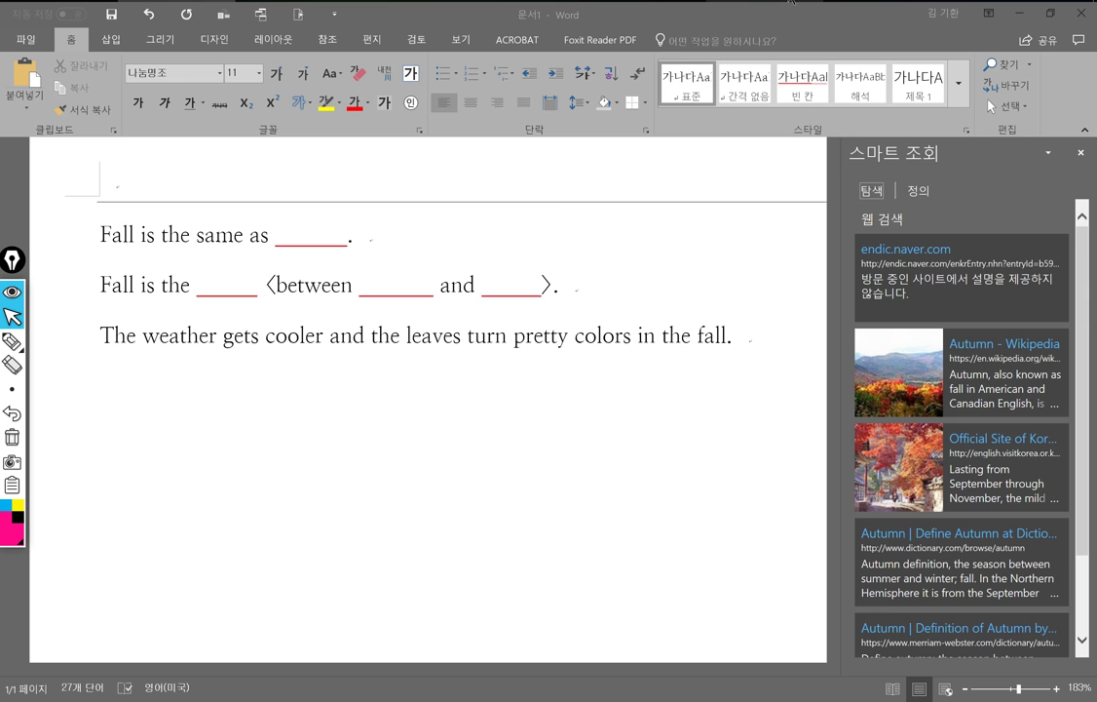
key("Return")
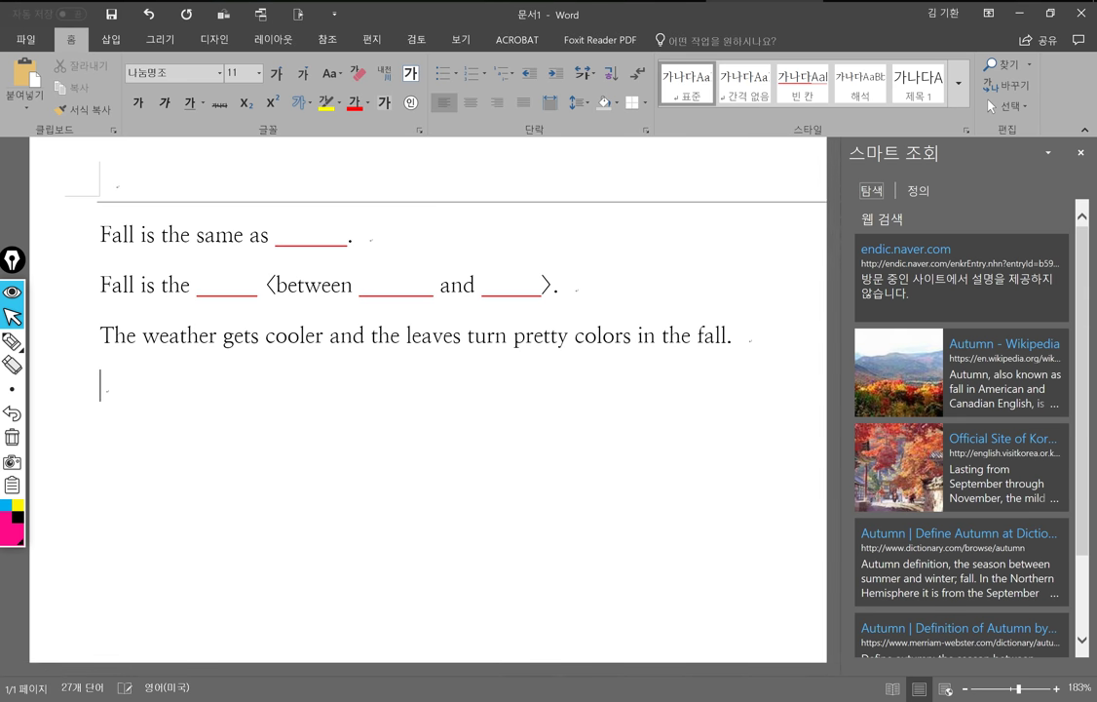
type("In the futeru")
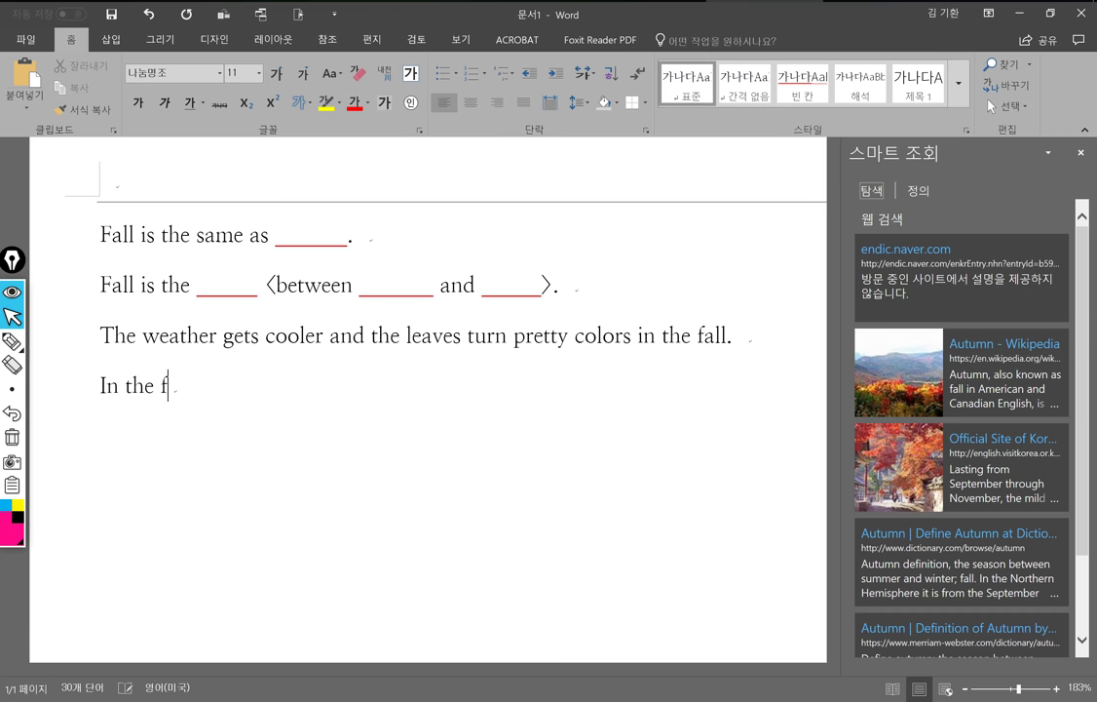
key("BackSpace")
key("BackSpace")
key("BackSpace")
key("BackSpace")
type("ture")
key("BackSpace")
type(", not the past, ")
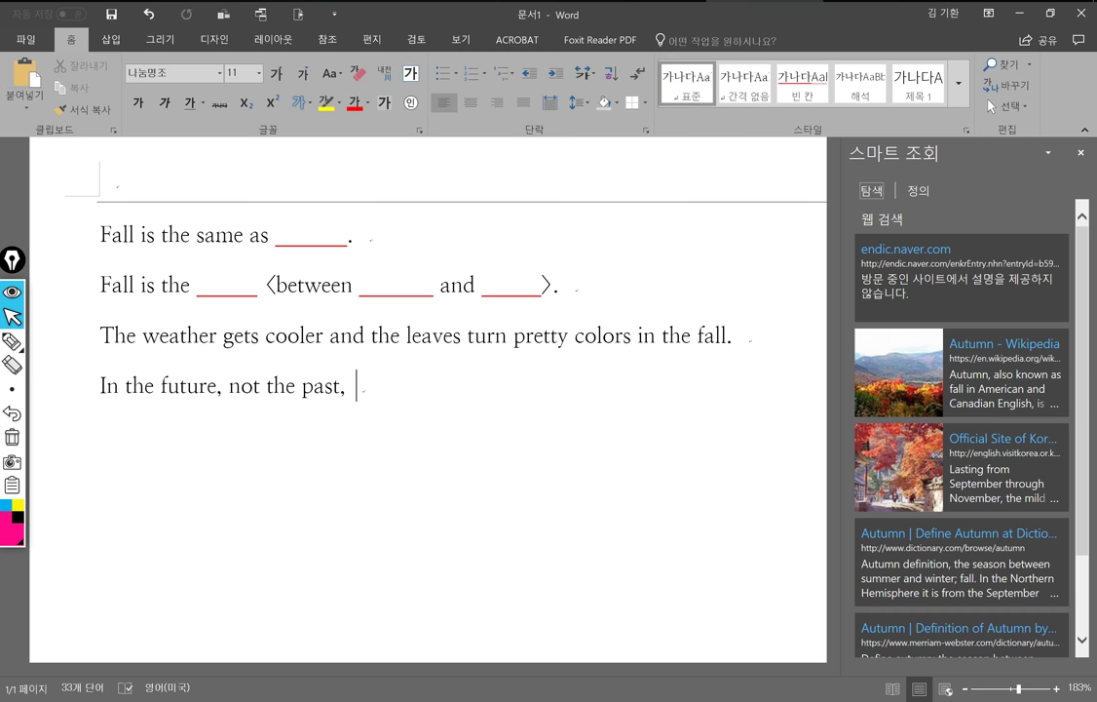
Finish the fourth line's sentence with "people may be able to walk on Mars."
type("peo")
type("a")
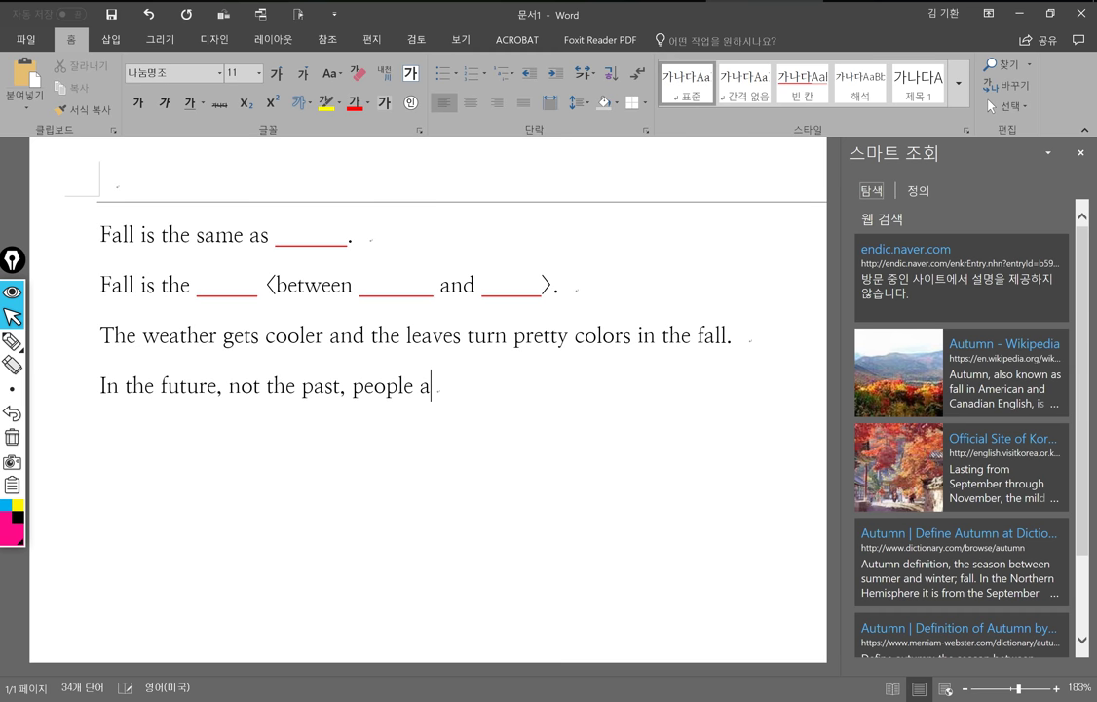
key("BackSpace")
type("may be ")
type("albe t")
key("BackSpace")
key("BackSpace")
key("BackSpace")
key("BackSpace")
key("BackSpace")
type("ble to ")
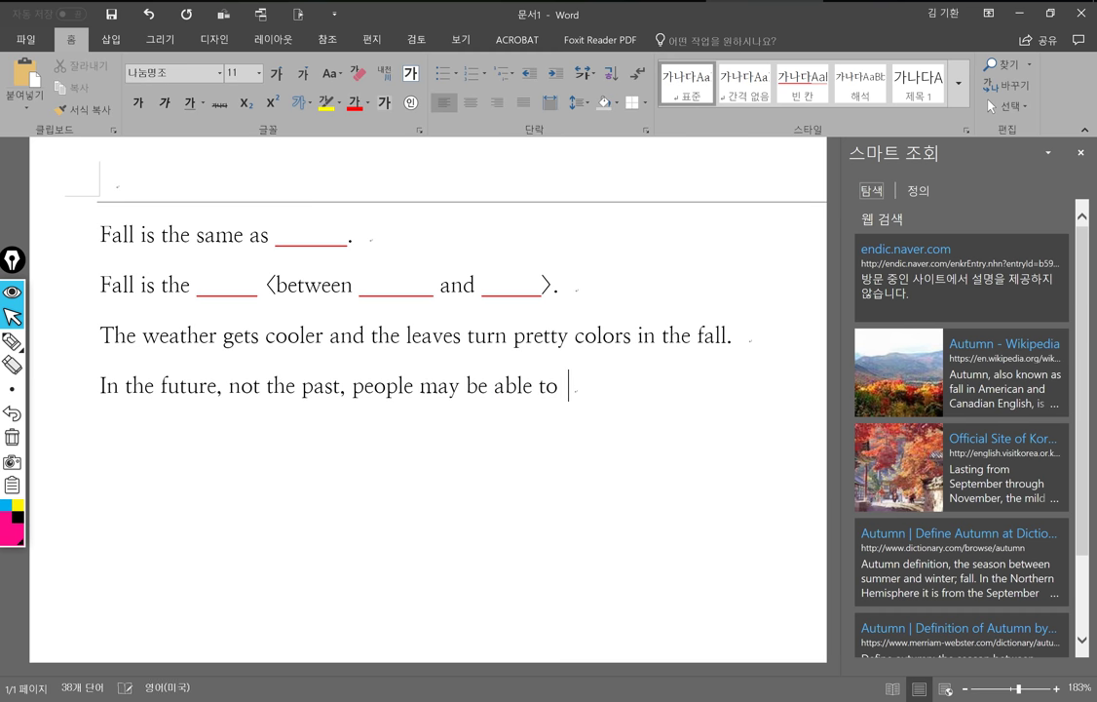
type("walk")
type("on Mars.")
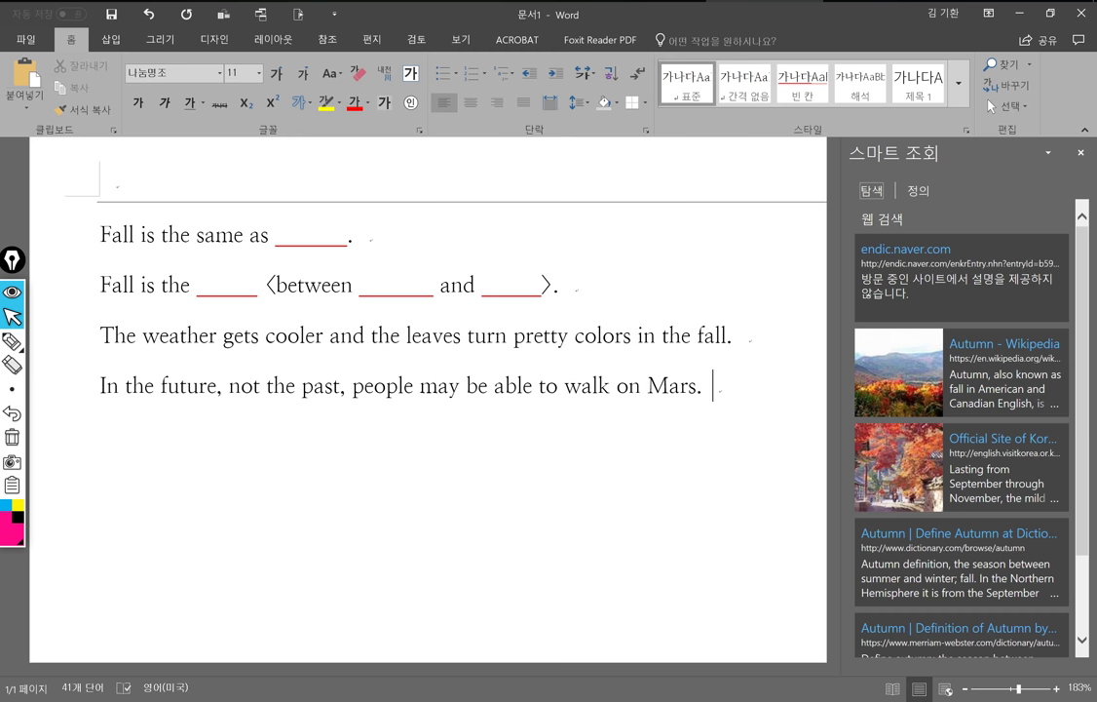
Switch back to the Classcard editor in the browser and reduce the page zoom to 125%
key("alt+Tab")
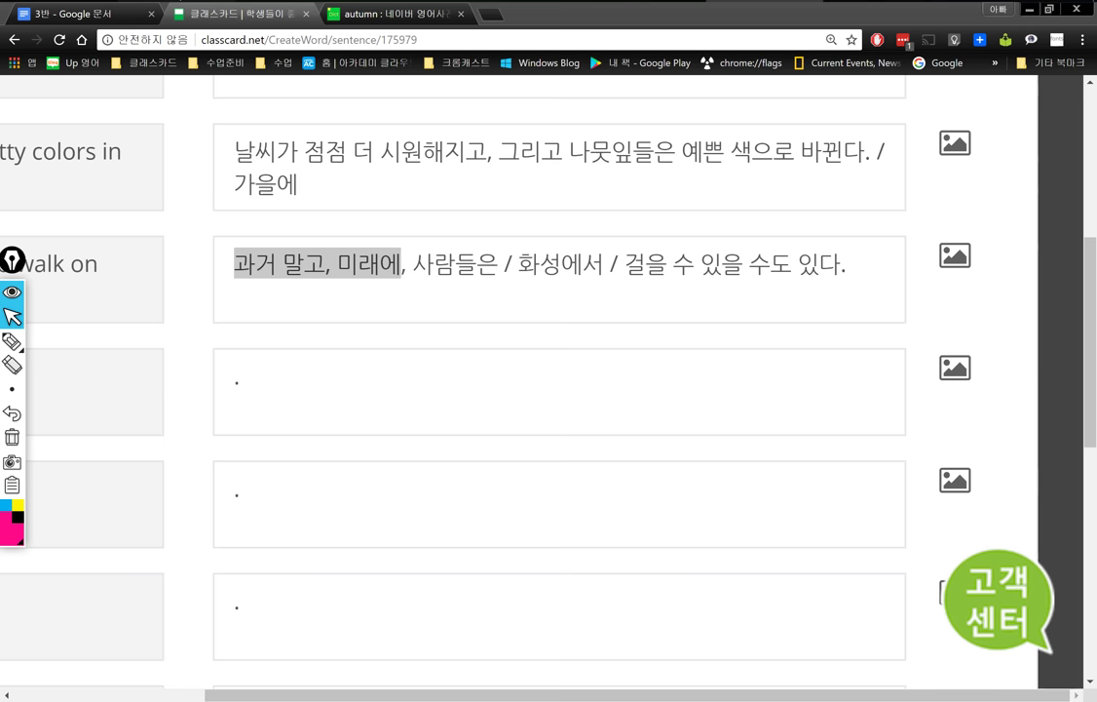
key("ctrl+minus")
key("ctrl+minus")
key("ctrl+minus")
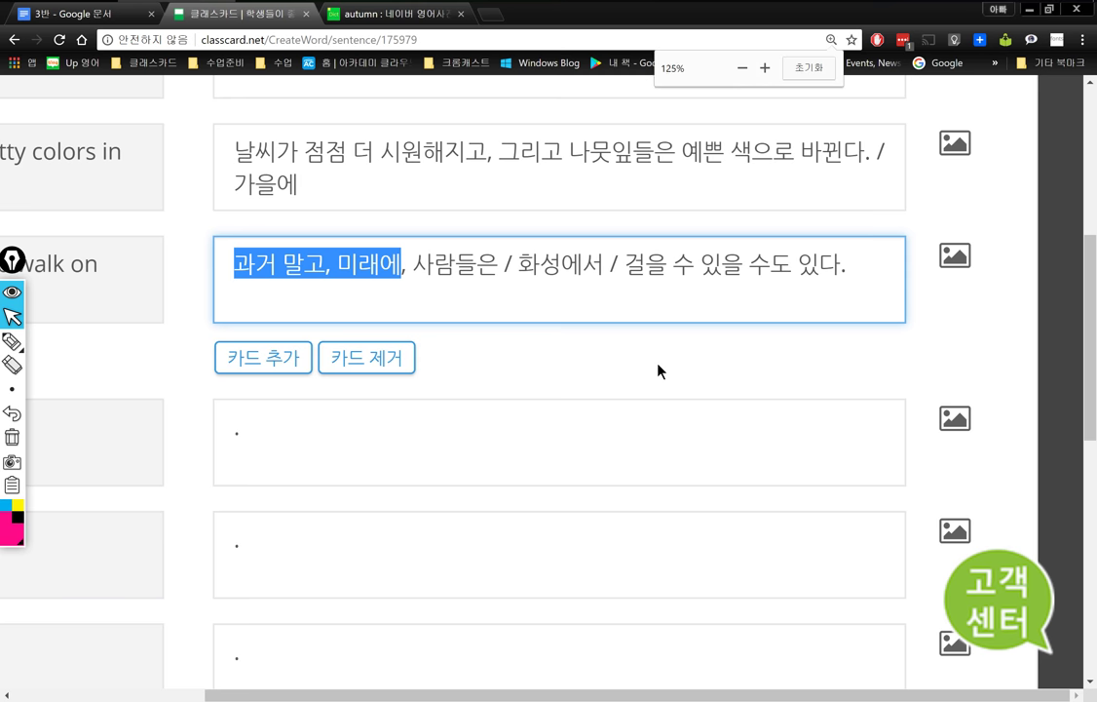
Open the "3반" Google Docs lesson plan and highlight items 3 and 4 under 지난숙제 for the Words in Context section
left_click(113, 16)
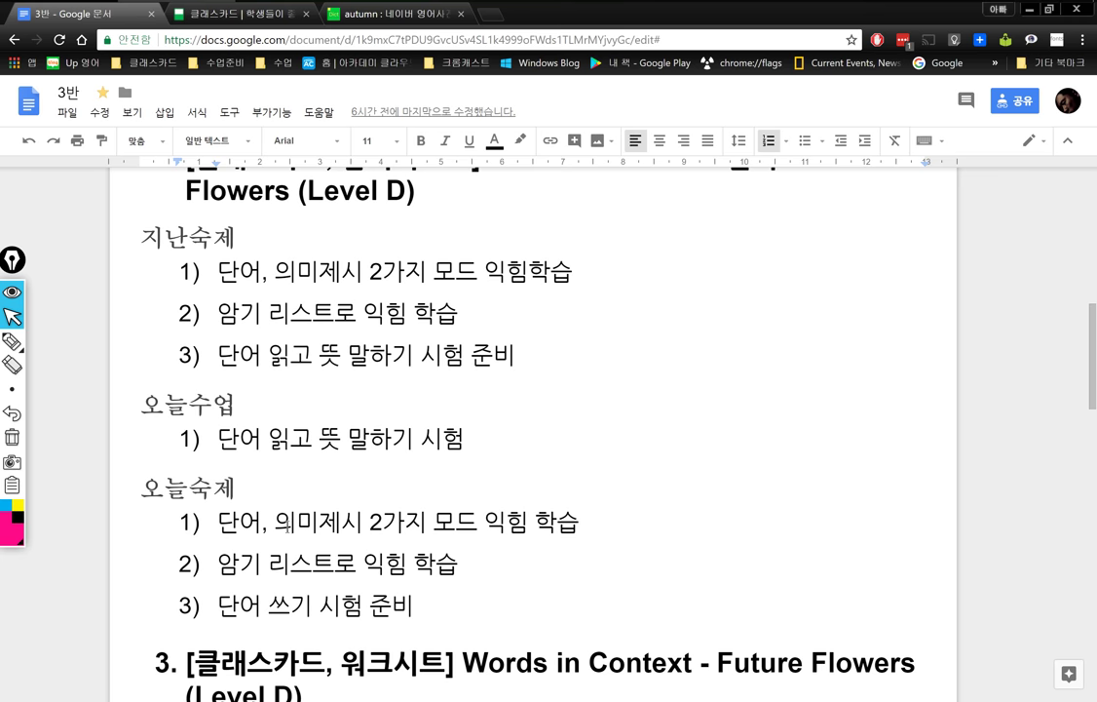
scroll(330, 482, "down", 5)
scroll(335, 490, "down", 3)
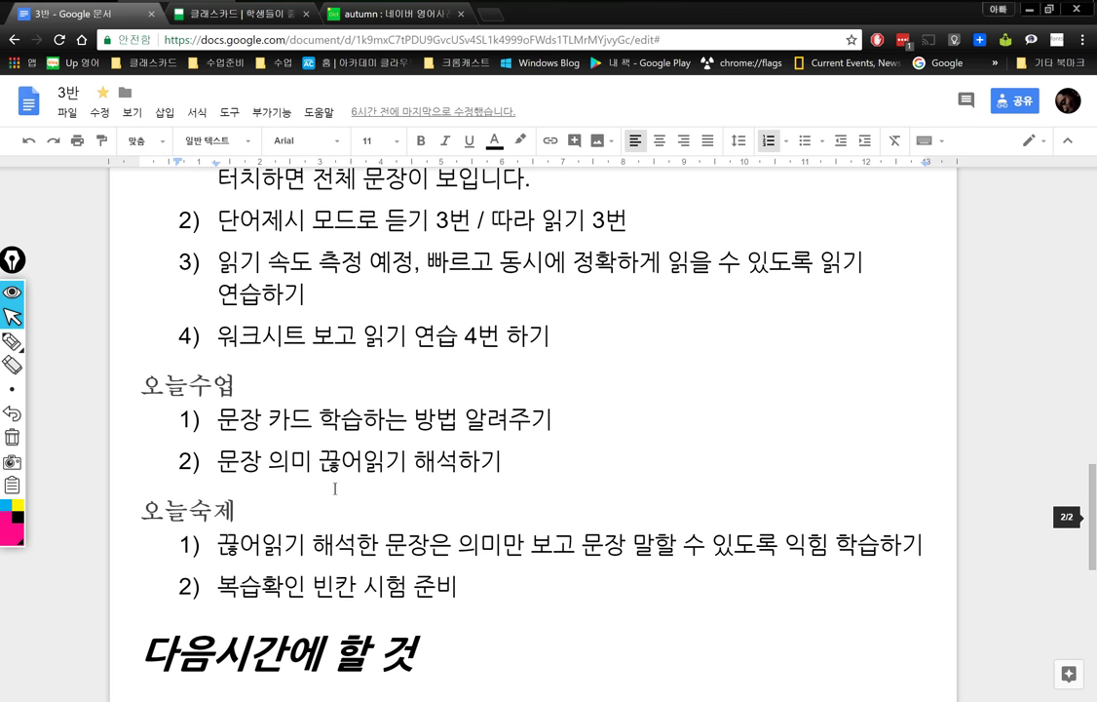
scroll(279, 399, "up", 1)
left_click_drag(218, 422, 551, 496)
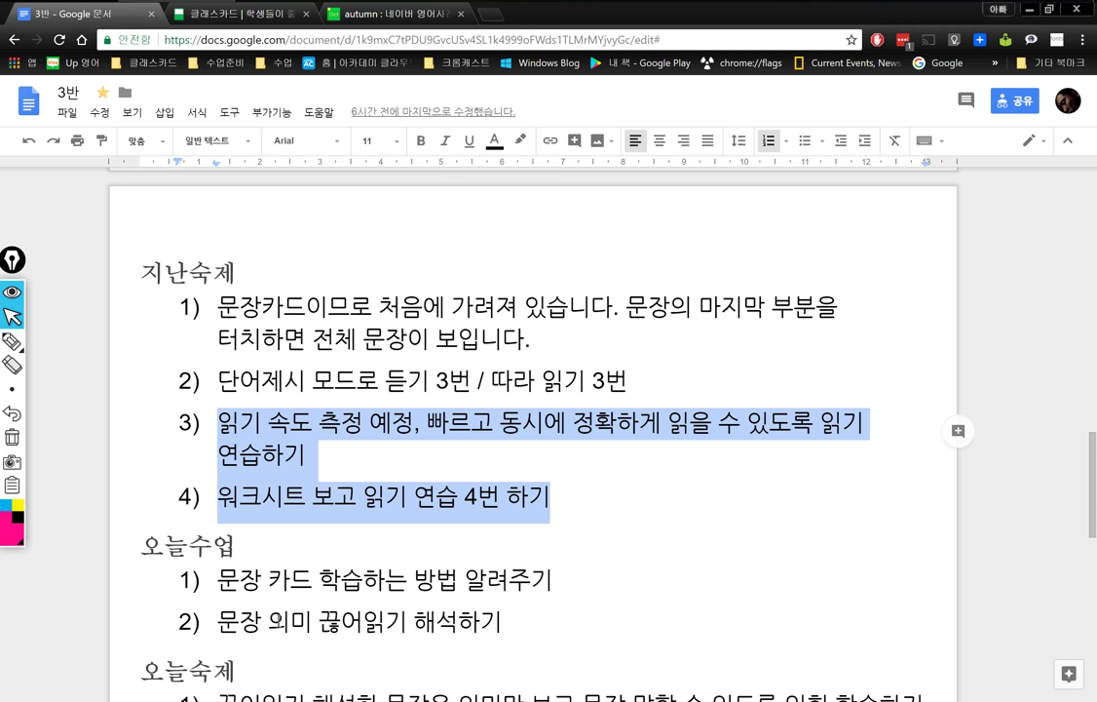
Highlight "끊어읽기" in item 2 under 오늘수업 and the whole first item under 오늘숙제 to review them
triple_click(289, 621)
left_click(385, 621)
double_click(386, 621)
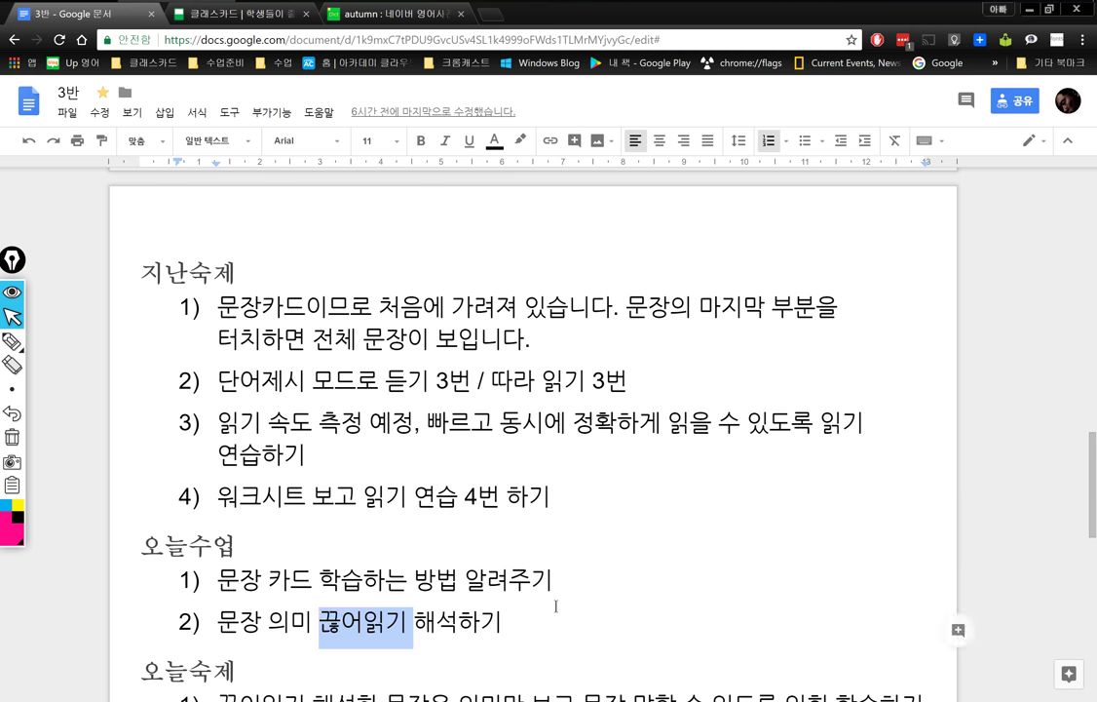
scroll(538, 585, "down", 2)
triple_click(456, 543)
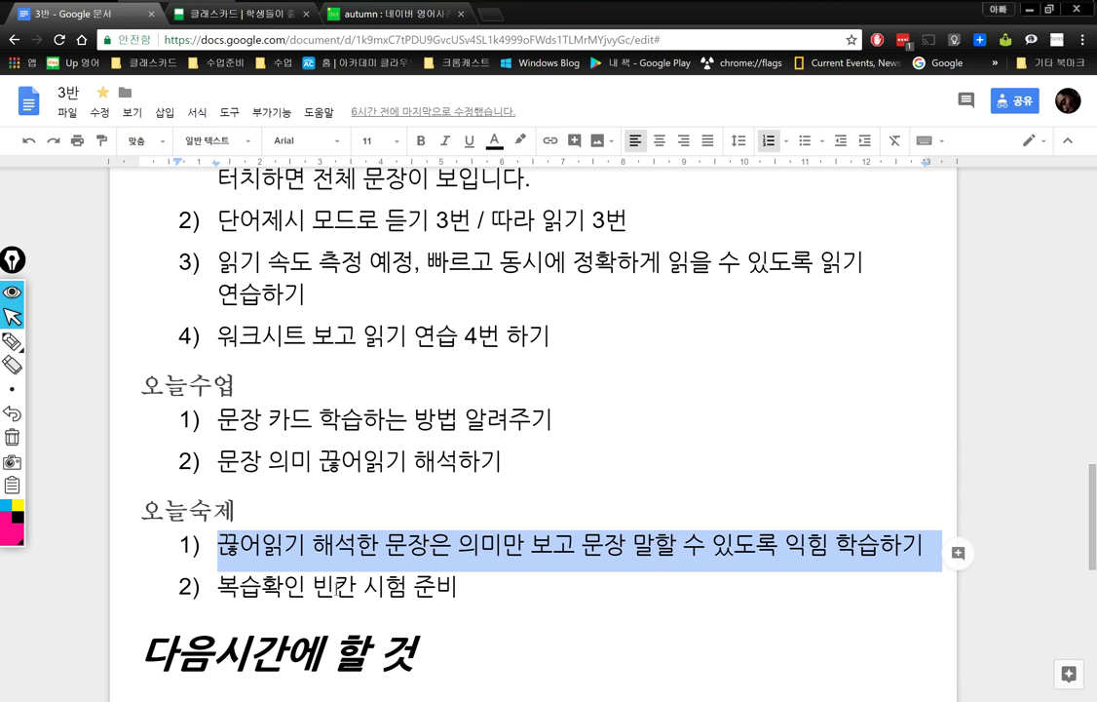
Highlight the second item under 오늘숙제, "복습확인 빈칸 시험 준비", to review it, and clear the highlight
left_click(341, 586)
triple_click(341, 586)
left_click(341, 586)
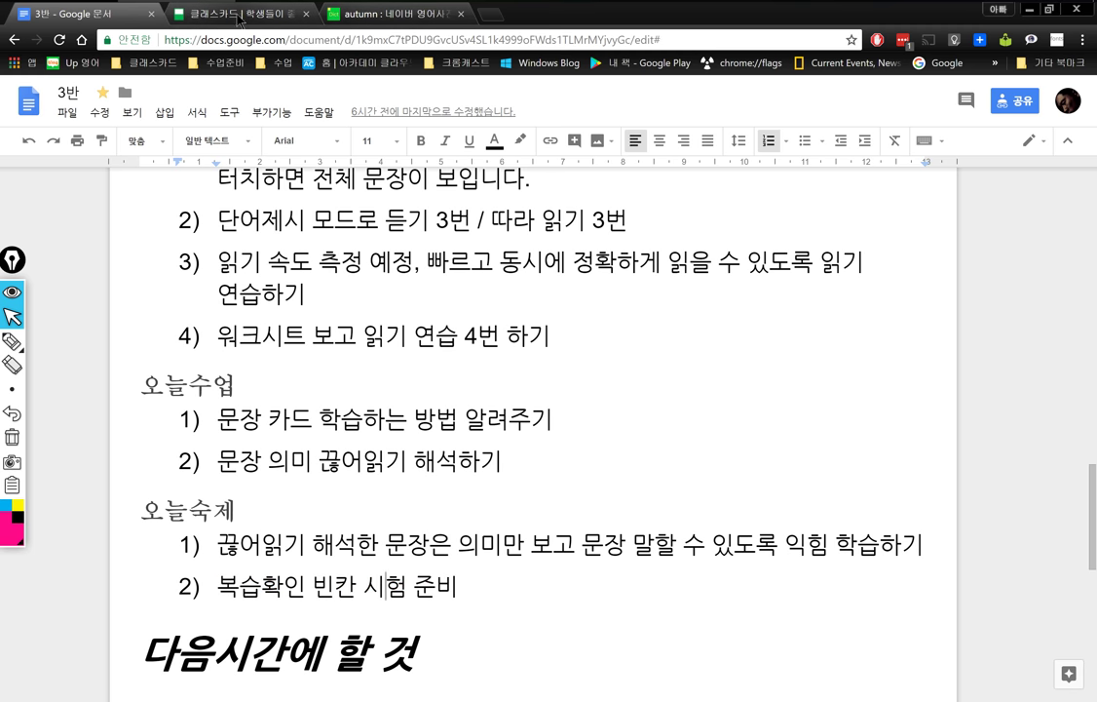
Return to the Classcard editor, save the "Words in Context - Future Flowers (Level D)" set and finish set creation
left_click(291, 23)
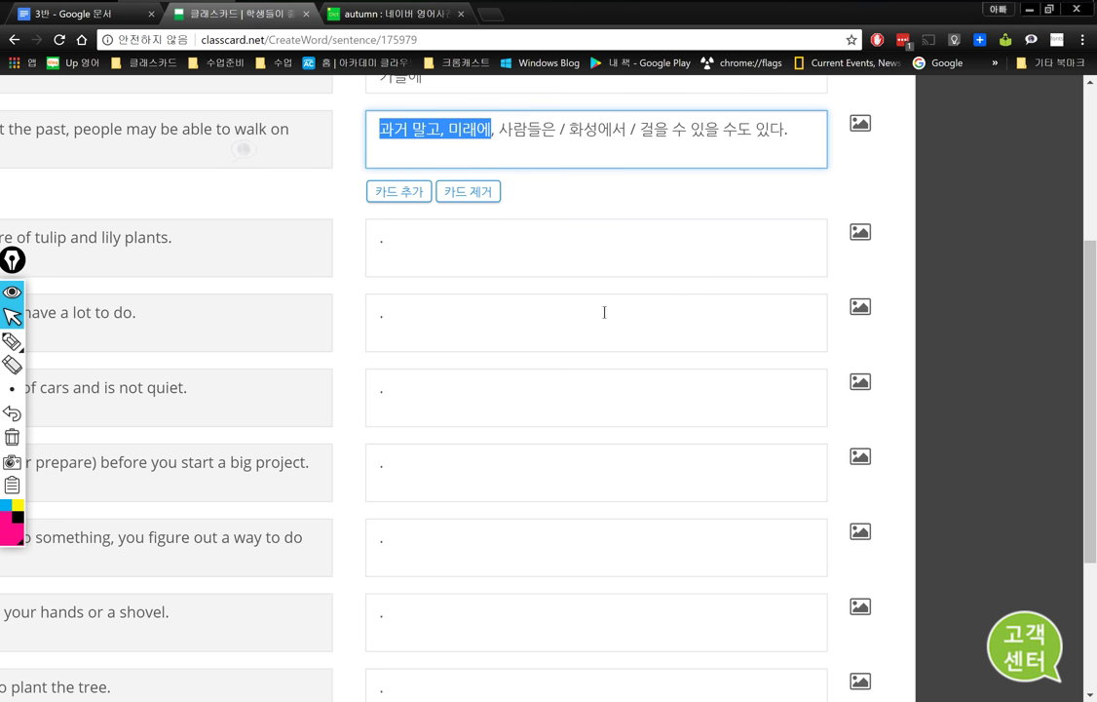
scroll(607, 317, "up", 3)
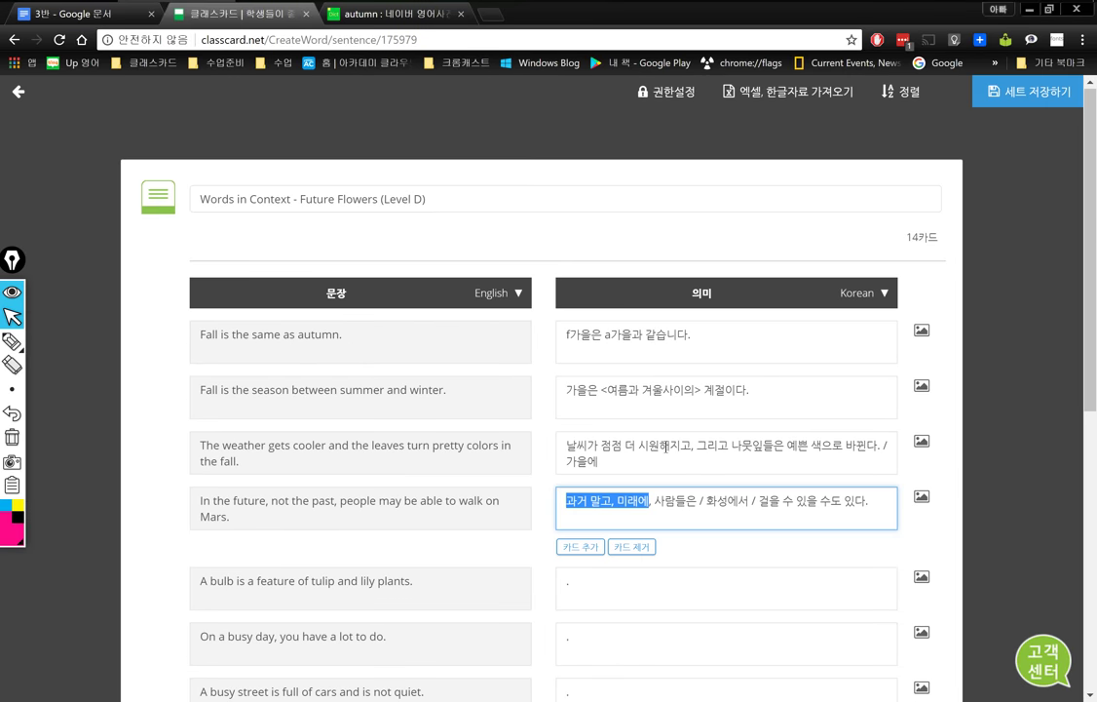
left_click(1025, 96)
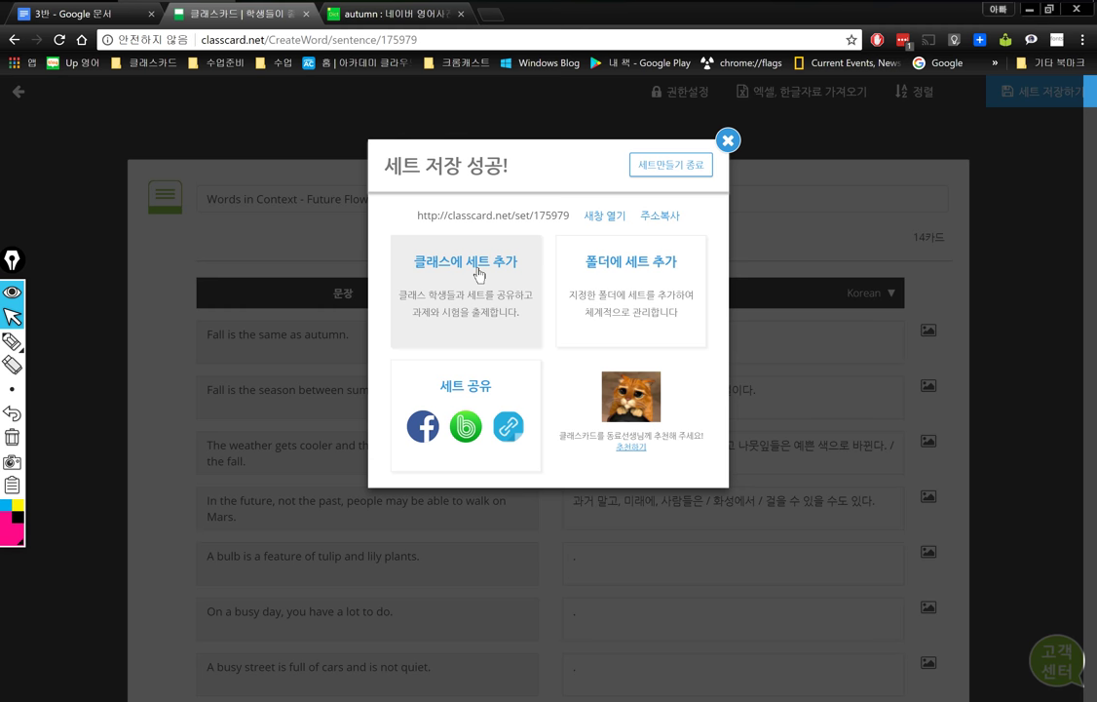
left_click(669, 170)
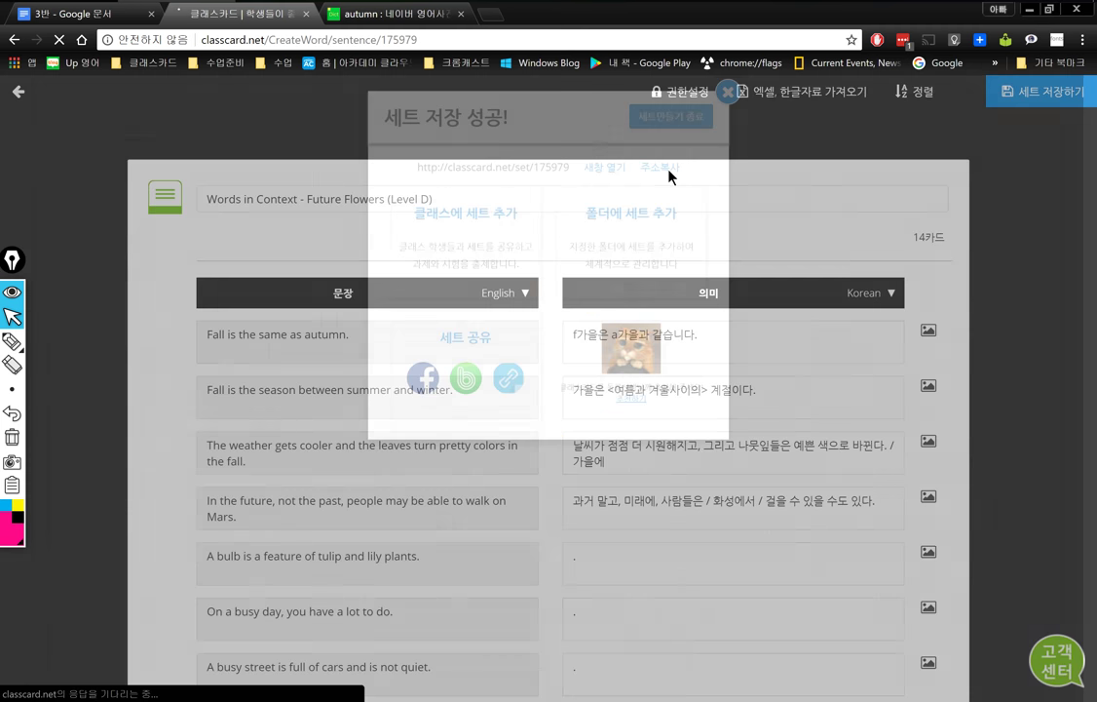
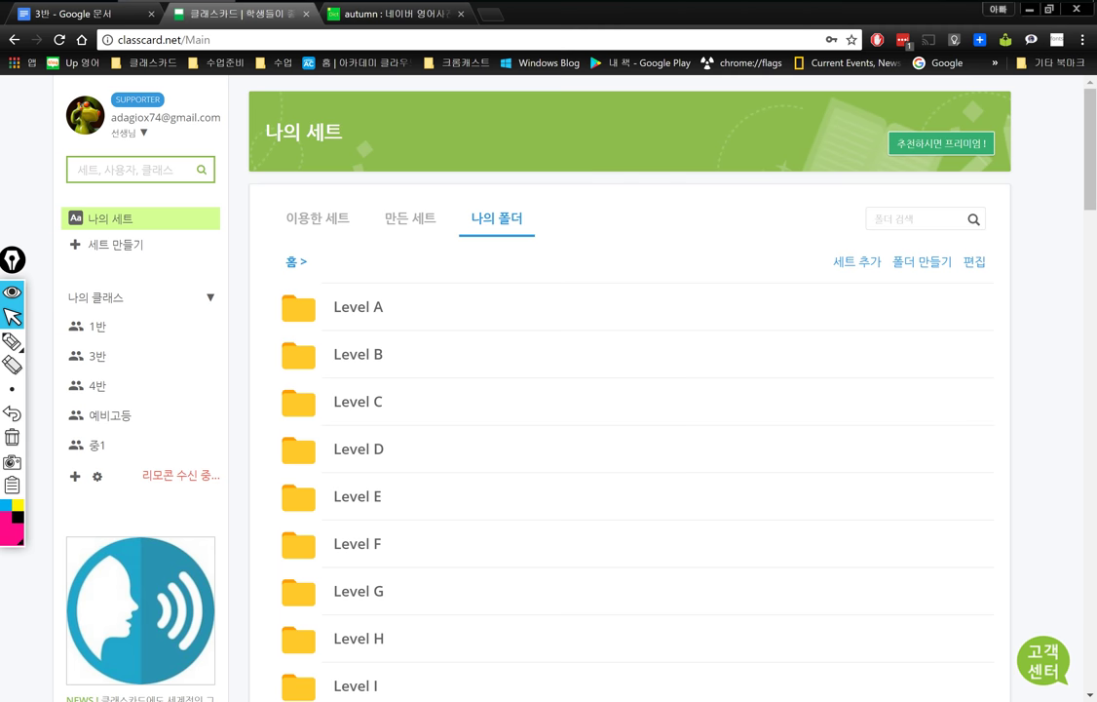
Switch to the 구미중 folder, open "중3 1학기 구미중 교과서 평가집 (천재김)" in Acrobat, go to bookmark 3 and maximize the window
key("alt+Tab")
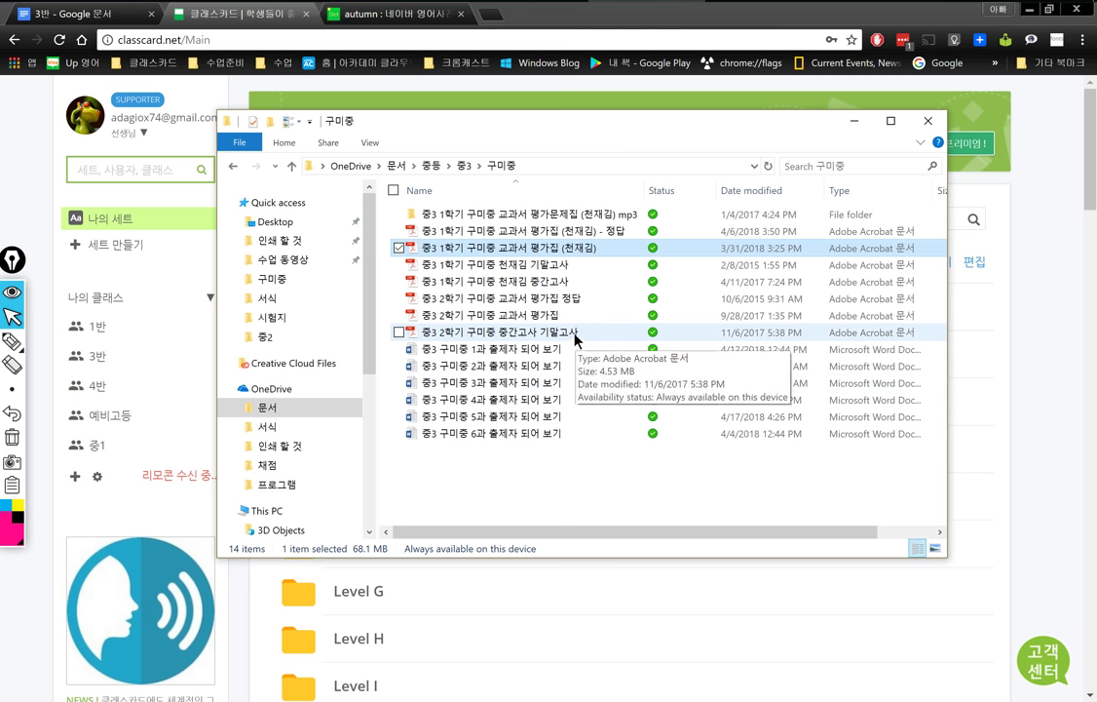
double_click(570, 252)
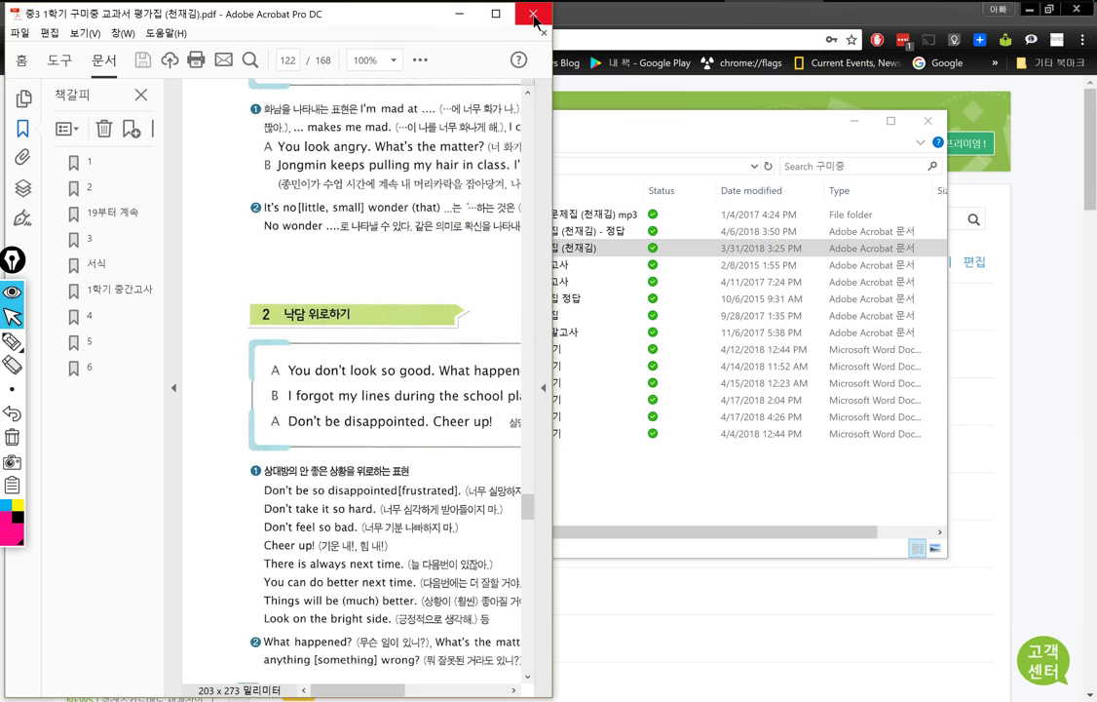
left_click(98, 249)
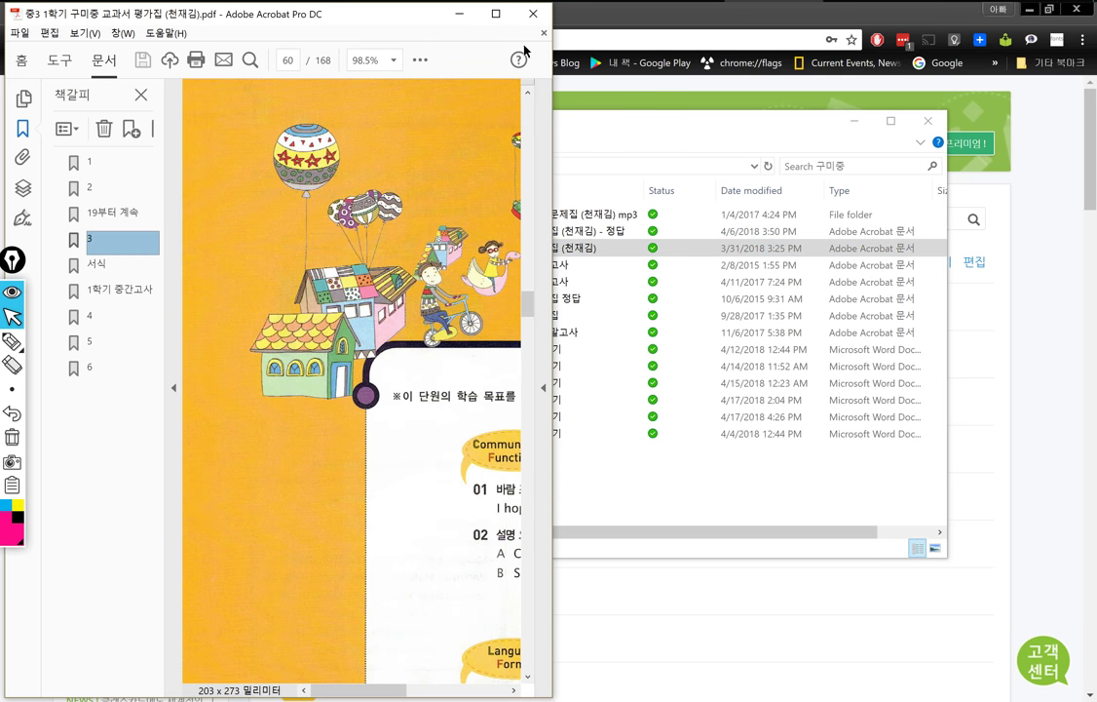
left_click(496, 14)
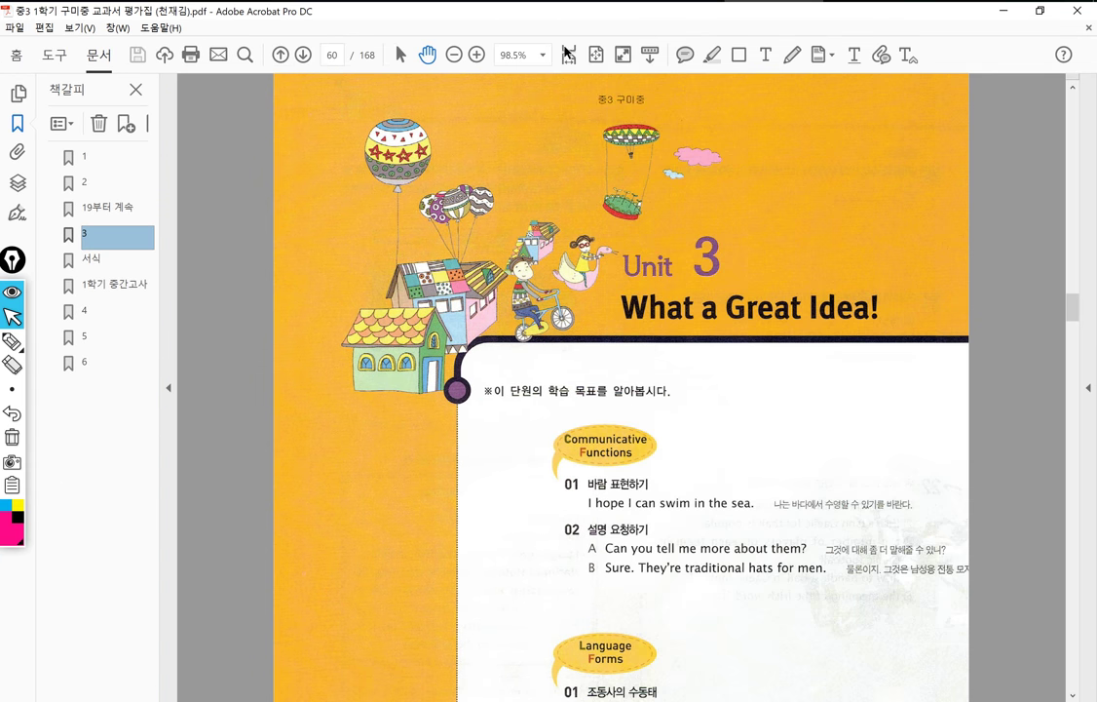